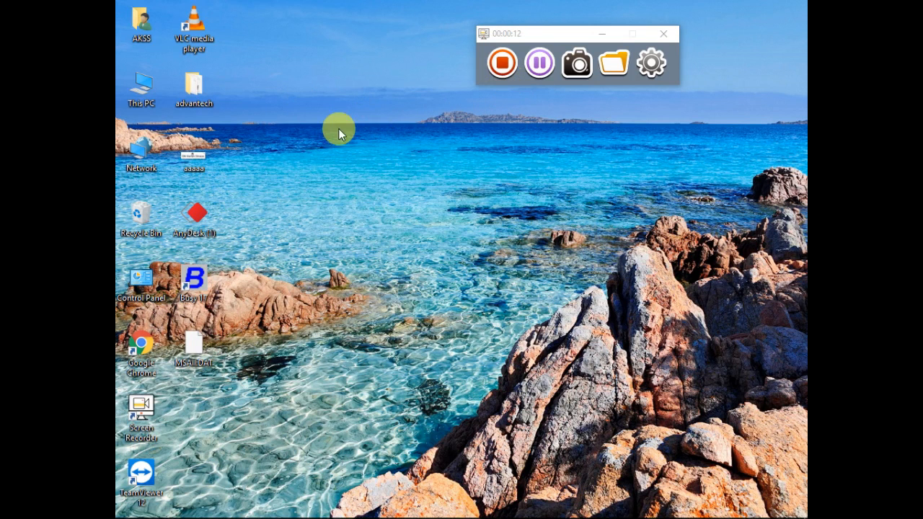
Step: Refresh the desktop, minimize the screen recorder to the task bar, and launch Busy 17
{"action": "right_click", "coordinate": [297, 122]}
{"action": "left_click", "coordinate": [313, 161]}
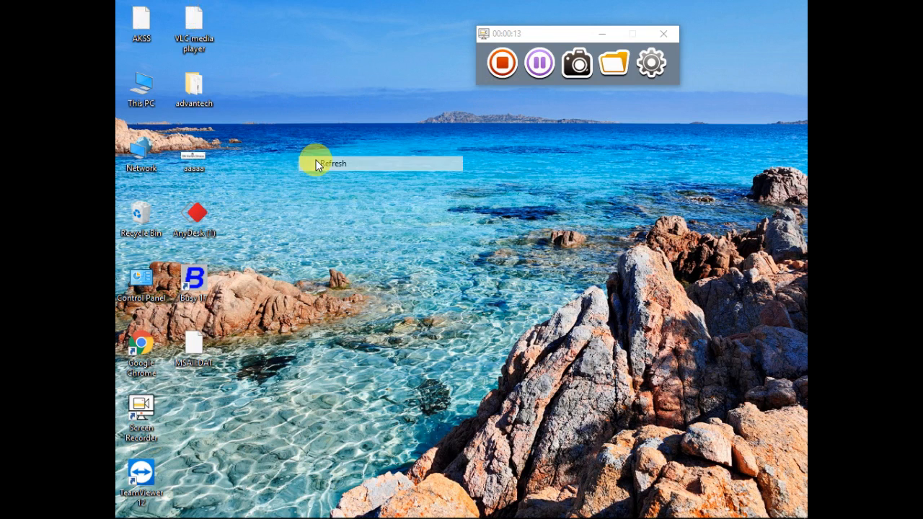
{"action": "left_click", "coordinate": [602, 34]}
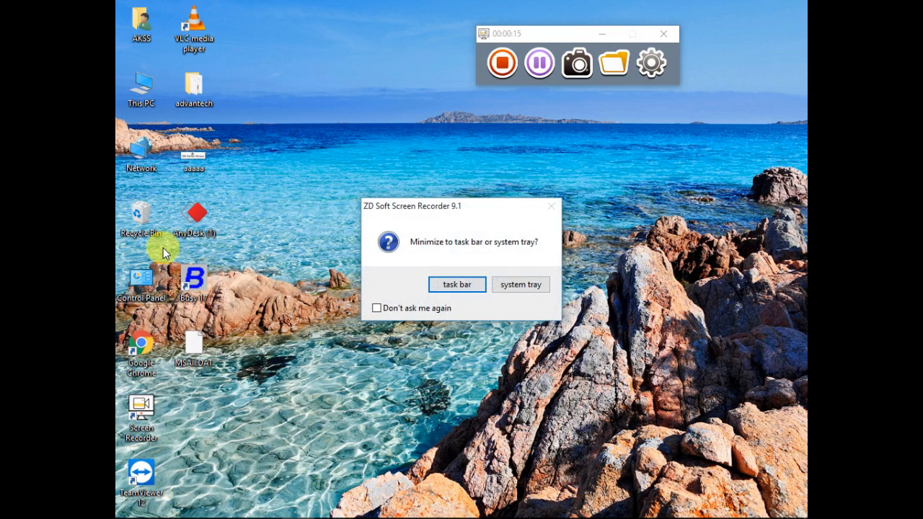
{"action": "left_click", "coordinate": [469, 283]}
{"action": "right_click", "coordinate": [200, 281]}
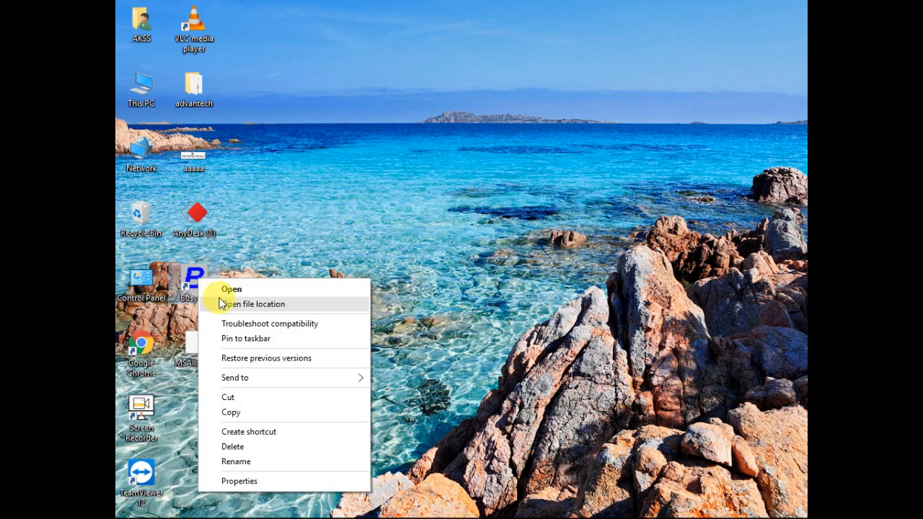
{"action": "left_click", "coordinate": [228, 290]}
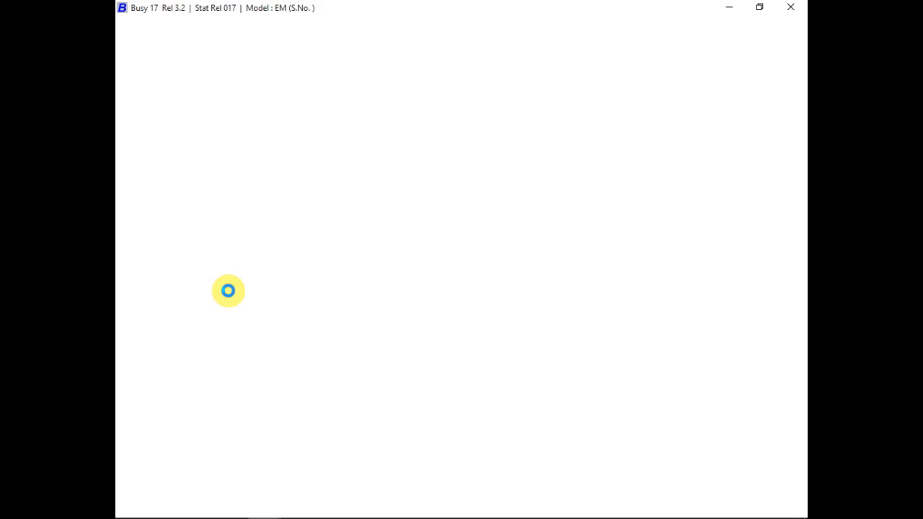
Step: Get past the security notice and log into the second company with the user name
{"action": "key", "text": "Return"}
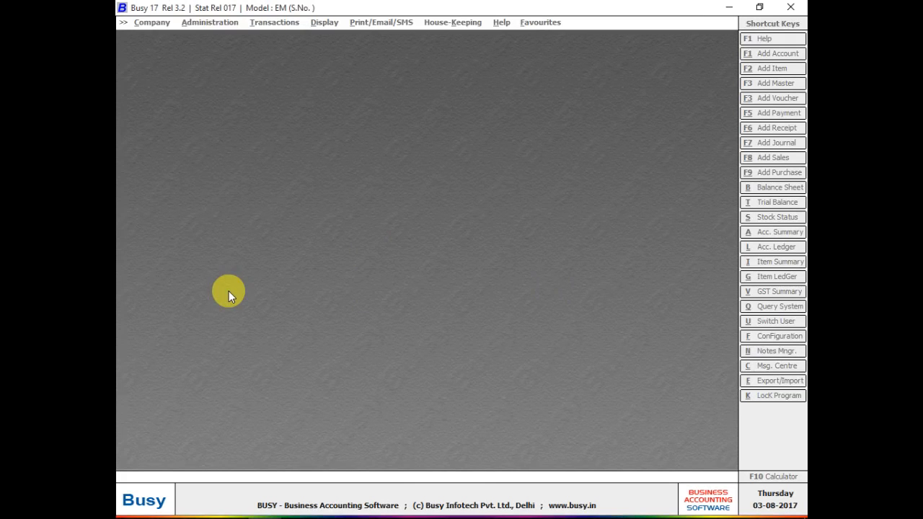
{"action": "key", "text": "Return"}
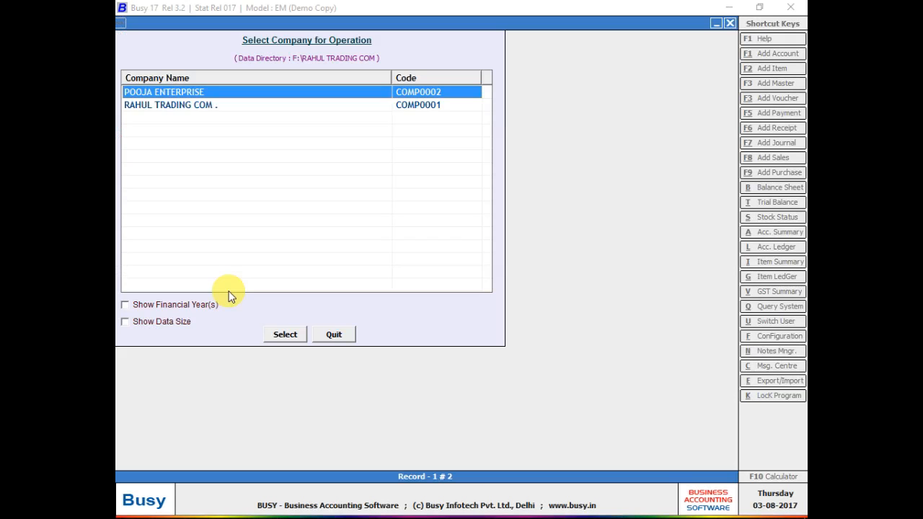
{"action": "key", "text": "Down"}
{"action": "key", "text": "Return"}
{"action": "type", "text": "R"}
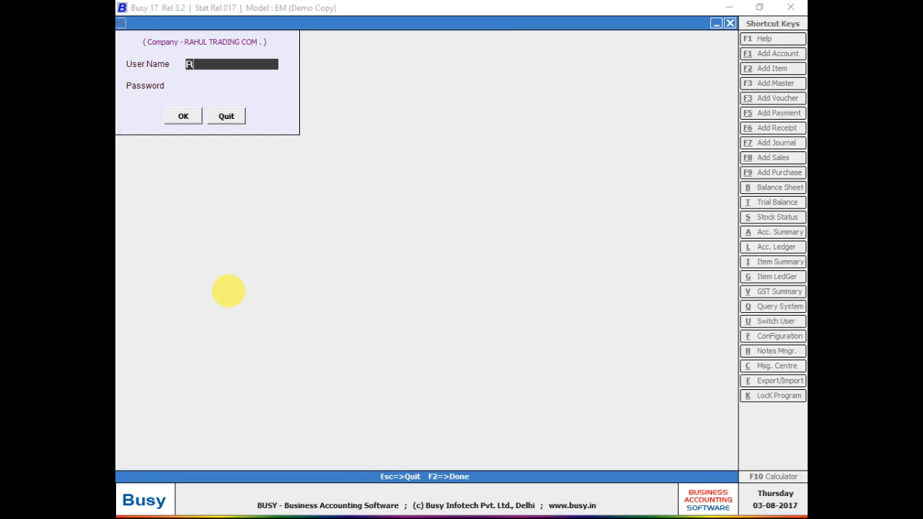
{"action": "key", "text": "Return"}
{"action": "key", "text": "Return"}
{"action": "key", "text": "Return"}
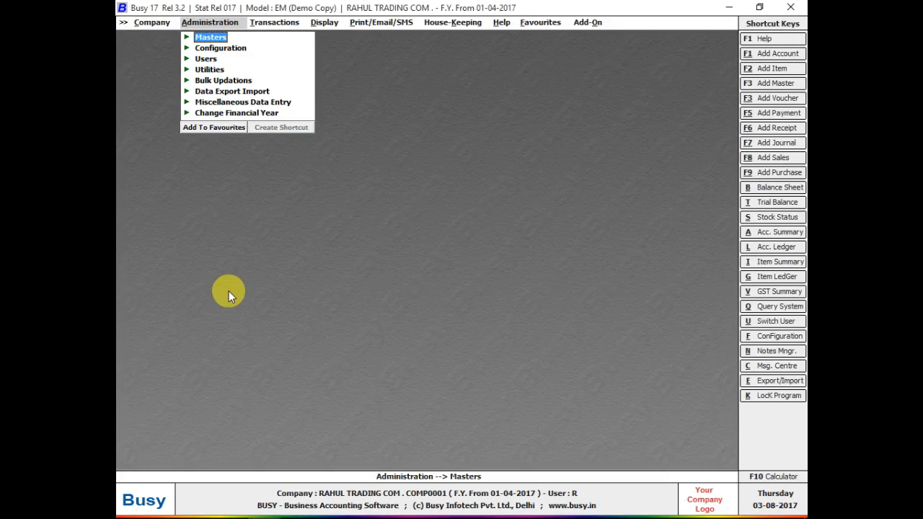
Step: Browse the Busy menu bar to Transactions after dismissing an accidental Windows Start menu
{"action": "key", "text": "Right"}
{"action": "key", "text": "Right"}
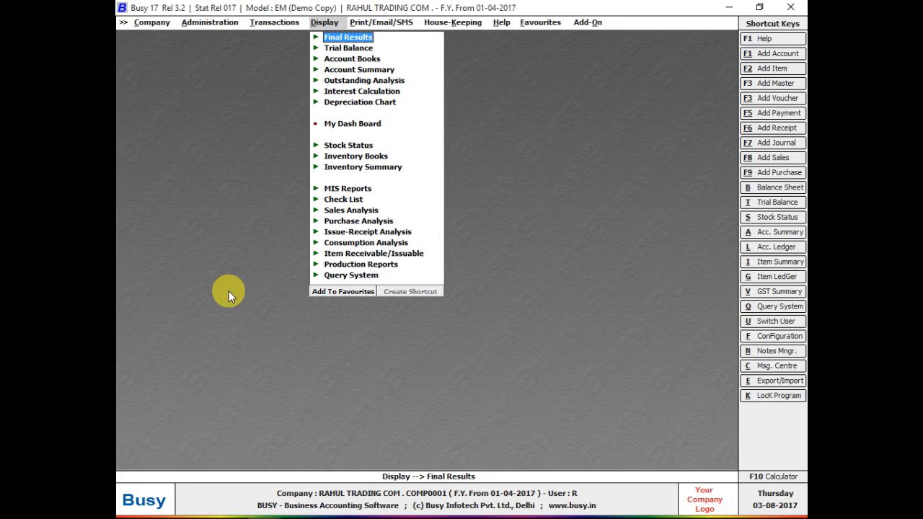
{"action": "key", "text": "super"}
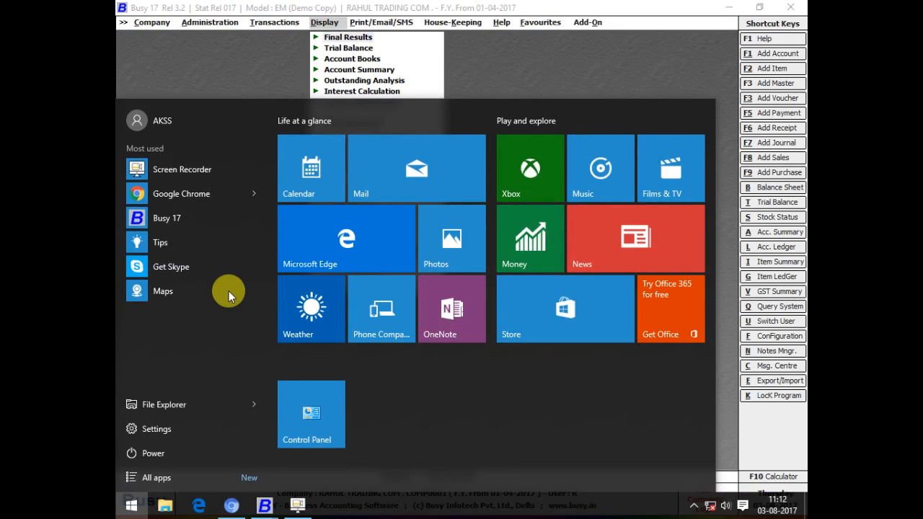
{"action": "left_click", "coordinate": [414, 88]}
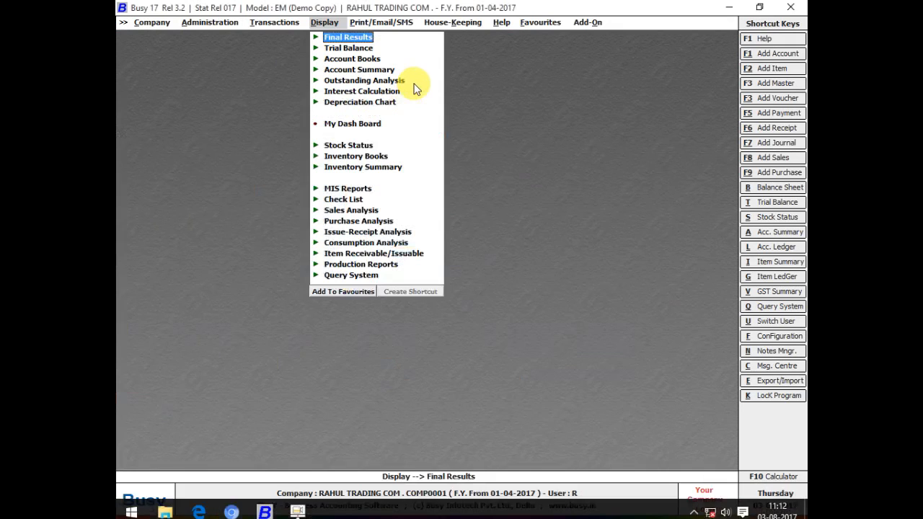
{"action": "key", "text": "Left"}
{"action": "key", "text": "Right"}
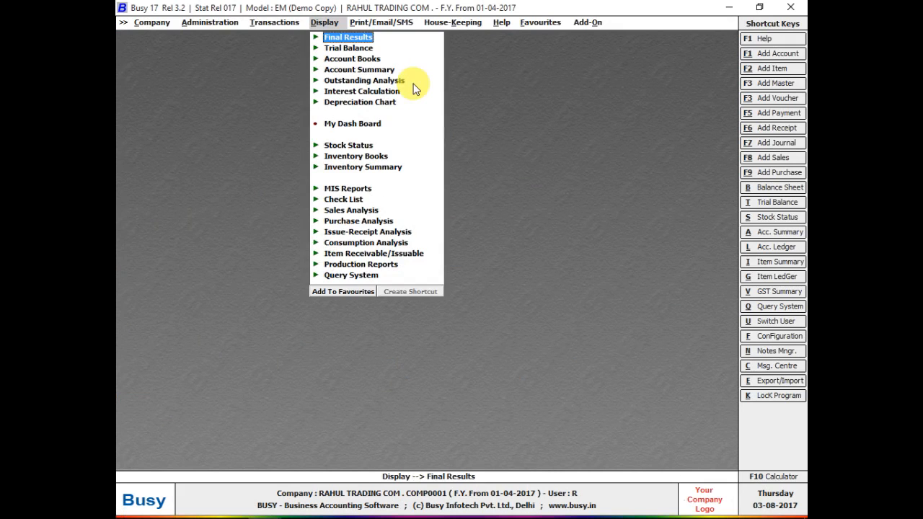
{"action": "key", "text": "Left"}
{"action": "key", "text": "Right"}
{"action": "key", "text": "Left"}
{"action": "key", "text": "Left"}
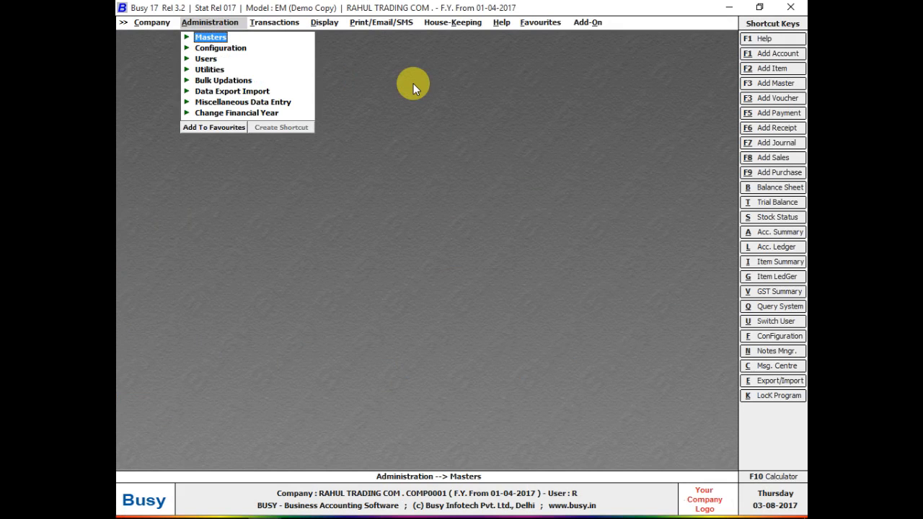
{"action": "key", "text": "Right"}
{"action": "key", "text": "Left"}
{"action": "key", "text": "Right"}
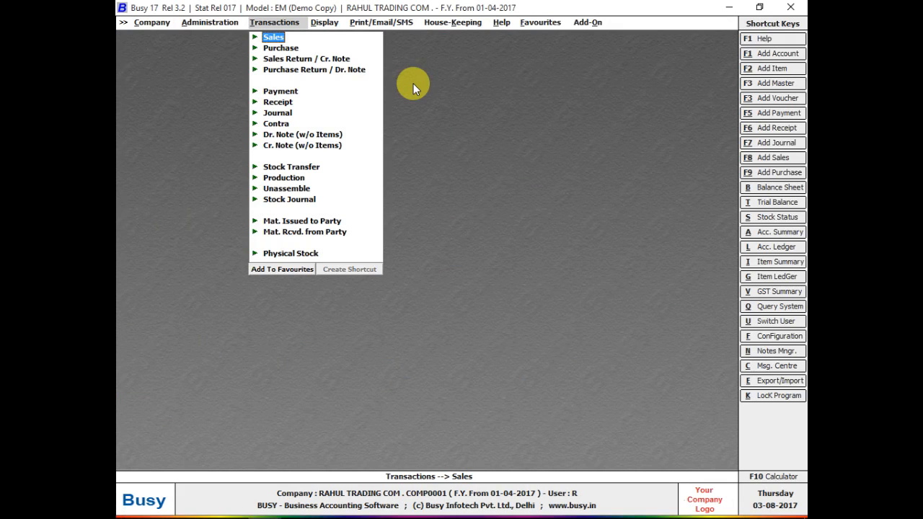
Step: Start adding a new voucher from Transactions > Payment
{"action": "key", "text": "Down"}
{"action": "key", "text": "Down"}
{"action": "key", "text": "Down"}
{"action": "key", "text": "Down"}
{"action": "key", "text": "Down"}
{"action": "key", "text": "Down"}
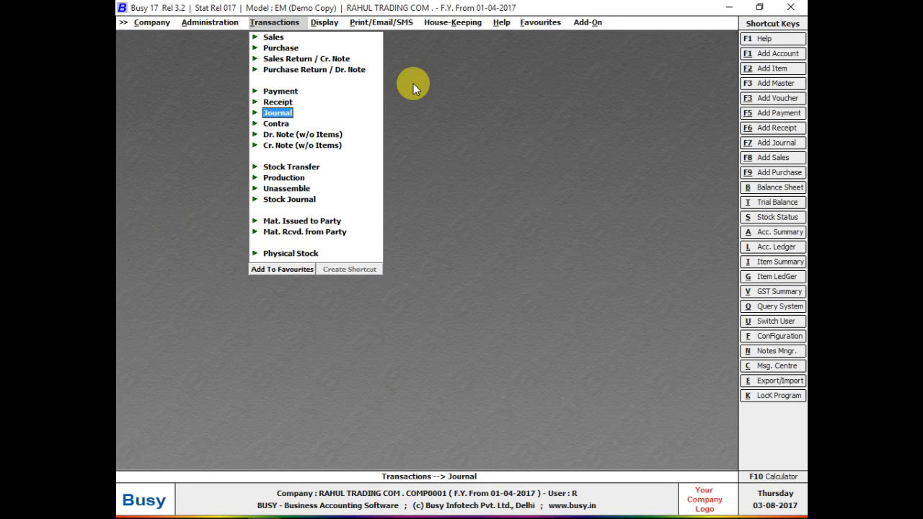
{"action": "key", "text": "Up"}
{"action": "key", "text": "Up"}
{"action": "key", "text": "Return"}
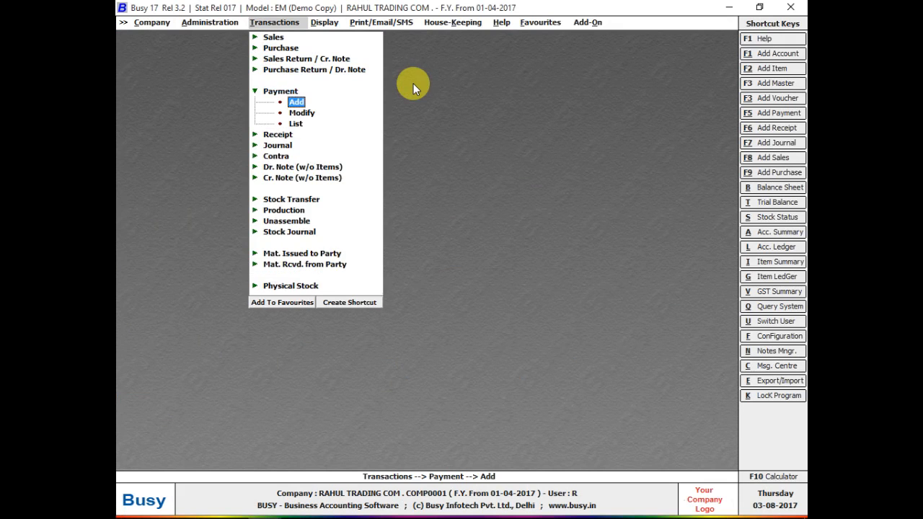
{"action": "key", "text": "Return"}
Step: Record and save a 50,000 payment debiting Salary and crediting Cash
{"action": "key", "text": "Return"}
{"action": "key", "text": "Return"}
{"action": "key", "text": "Return"}
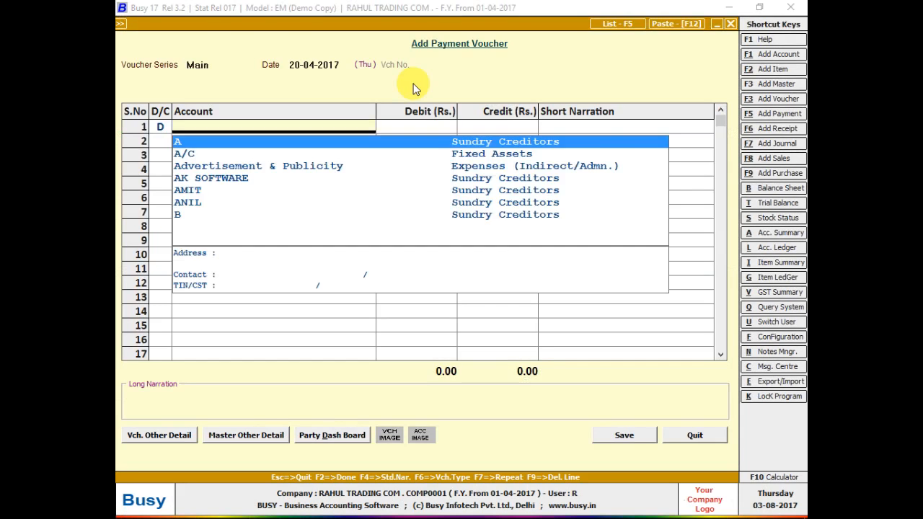
{"action": "type", "text": "SAL"}
{"action": "key", "text": "Return"}
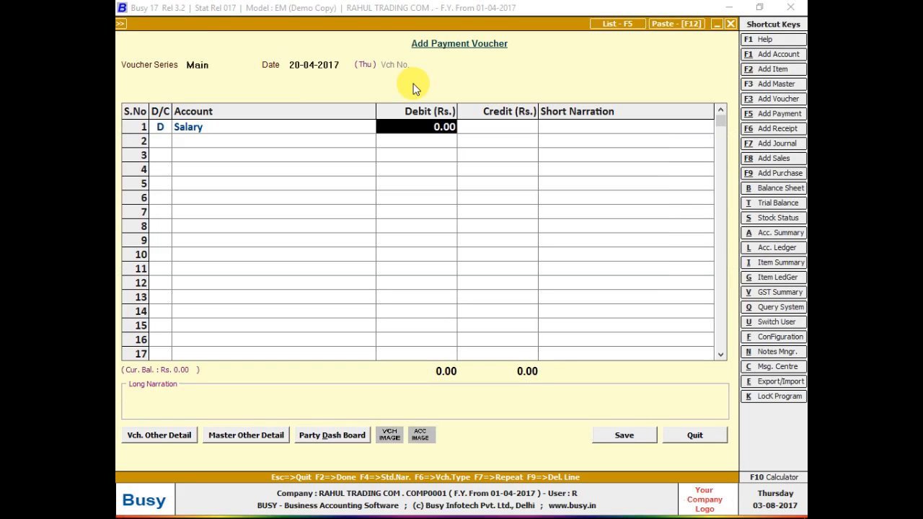
{"action": "type", "text": "50000"}
{"action": "key", "text": "Return"}
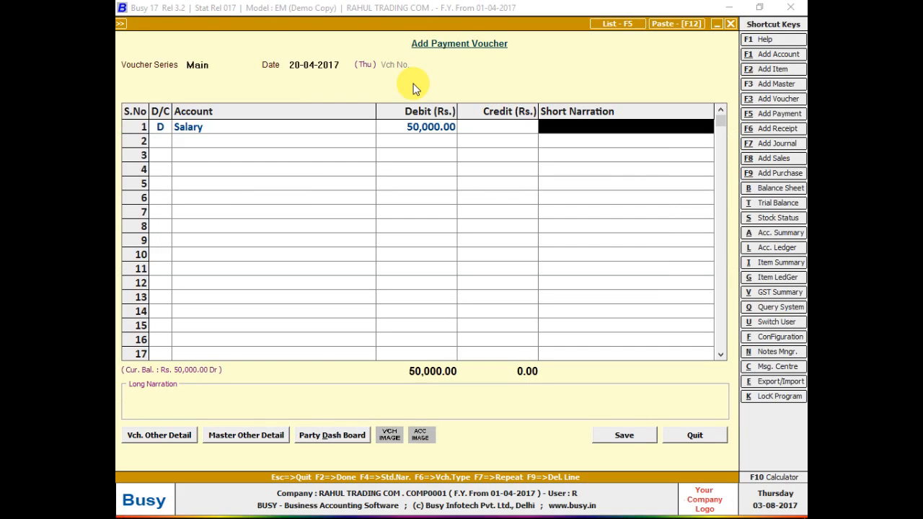
{"action": "key", "text": "Return"}
{"action": "key", "text": "Return"}
{"action": "key", "text": "Return"}
{"action": "key", "text": "Return"}
{"action": "key", "text": "Return"}
{"action": "key", "text": "Return"}
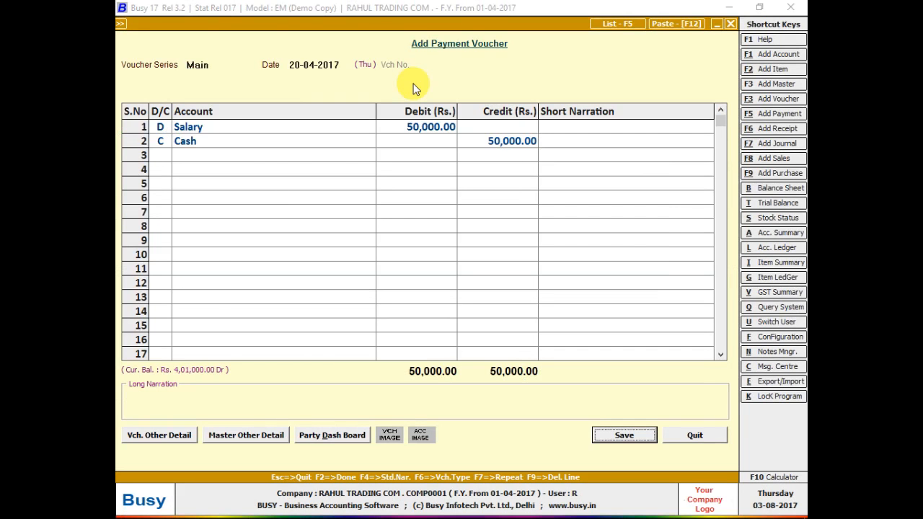
{"action": "key", "text": "Return"}
Step: Review the employee's account ledger showing a zero closing balance, then close it
{"action": "key", "text": "alt+l"}
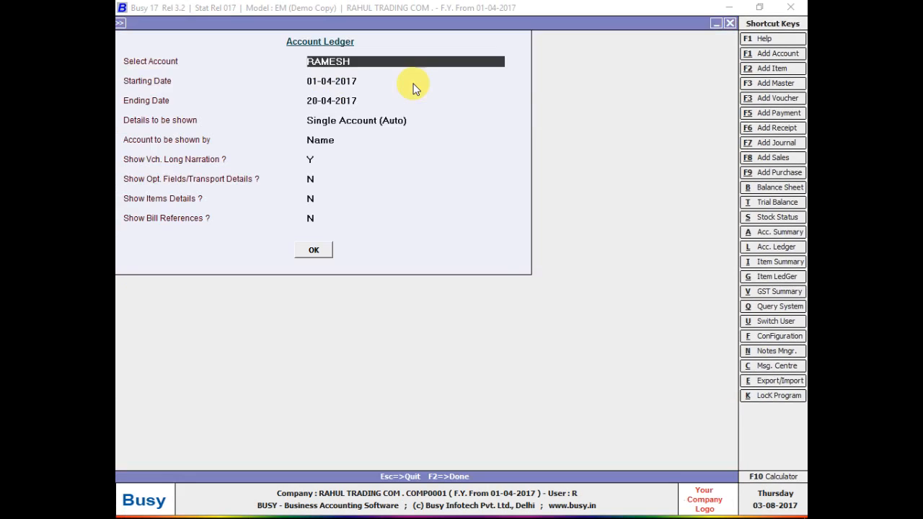
{"action": "key", "text": "F2"}
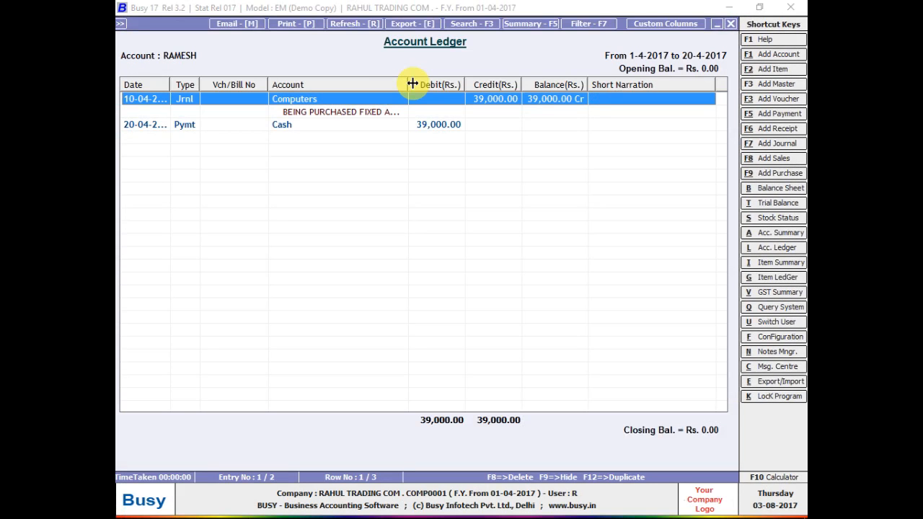
{"action": "key", "text": "Down"}
{"action": "key", "text": "Down"}
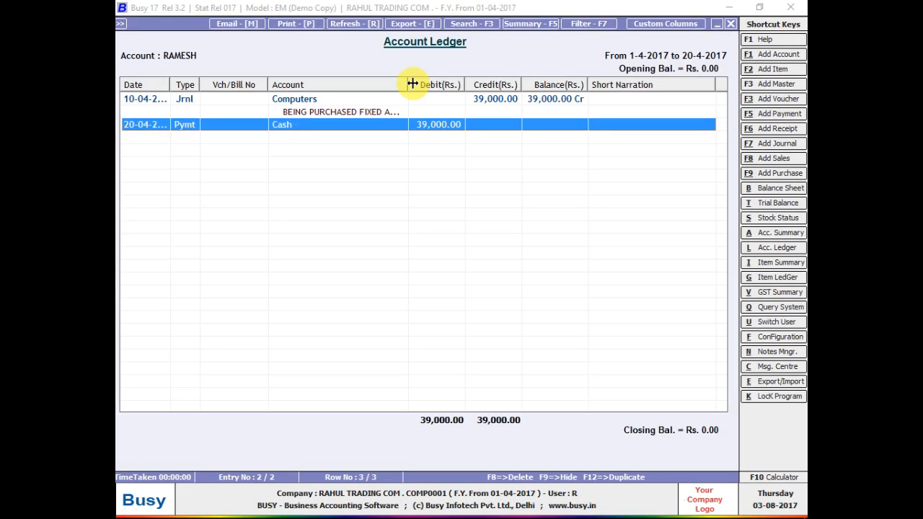
{"action": "key", "text": "Up"}
{"action": "key", "text": "Down"}
{"action": "key", "text": "Escape"}
{"action": "key", "text": "Escape"}
{"action": "key", "text": "Escape"}
Step: Leave the payment voucher and start adding a new journal voucher
{"action": "key", "text": "Return"}
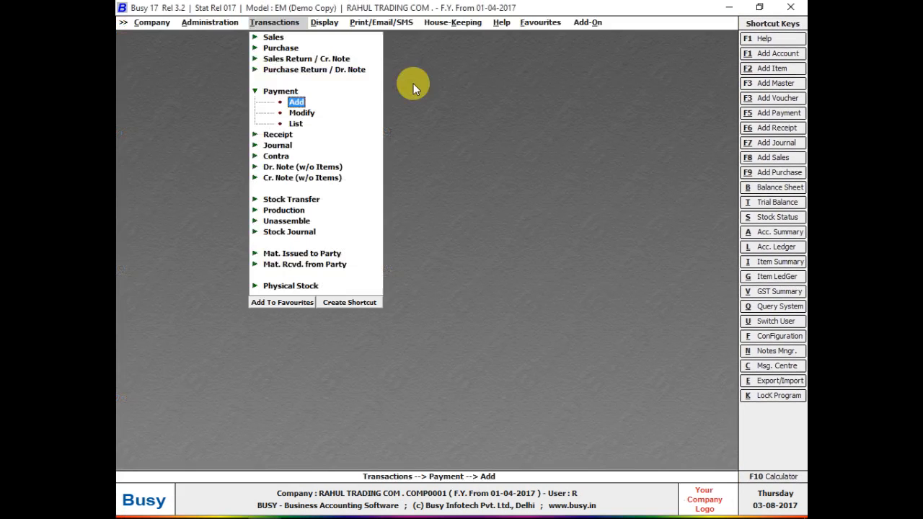
{"action": "key", "text": "Escape"}
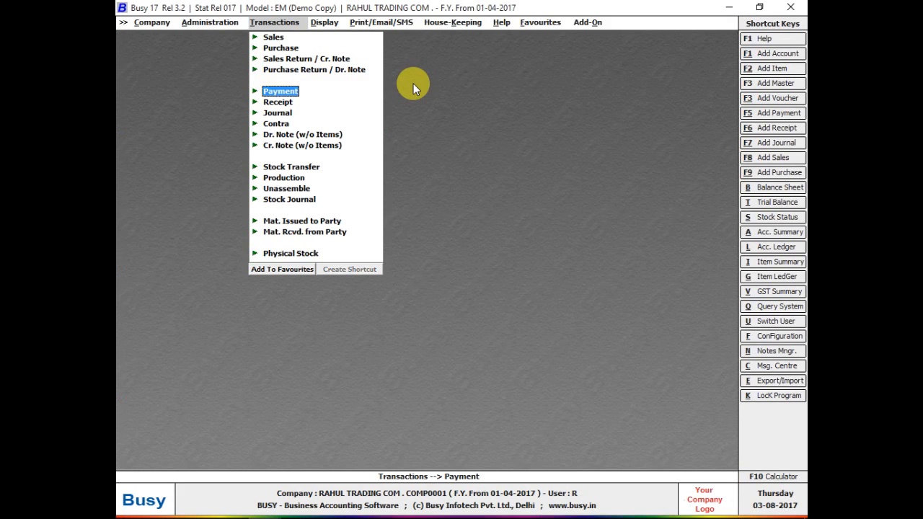
{"action": "key", "text": "Left"}
{"action": "key", "text": "Right"}
{"action": "key", "text": "Right"}
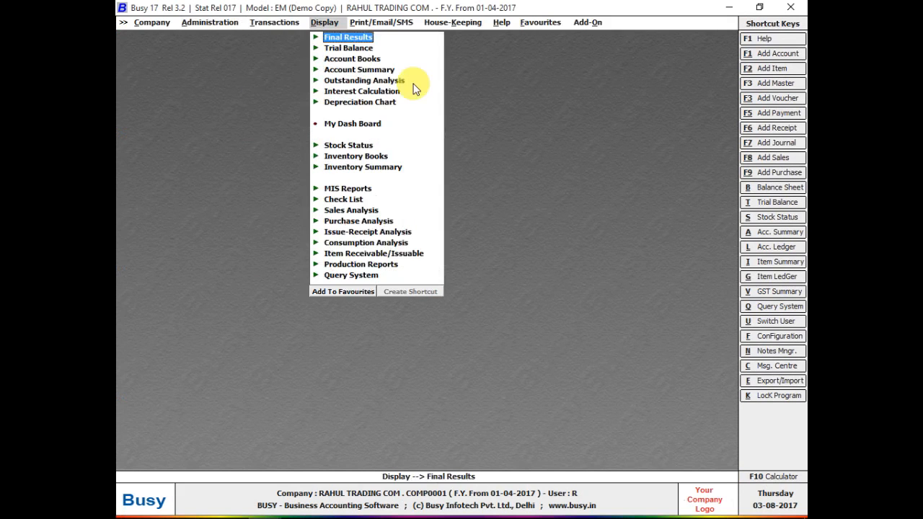
{"action": "key", "text": "Left"}
{"action": "key", "text": "Down"}
{"action": "key", "text": "Up"}
{"action": "key", "text": "Down"}
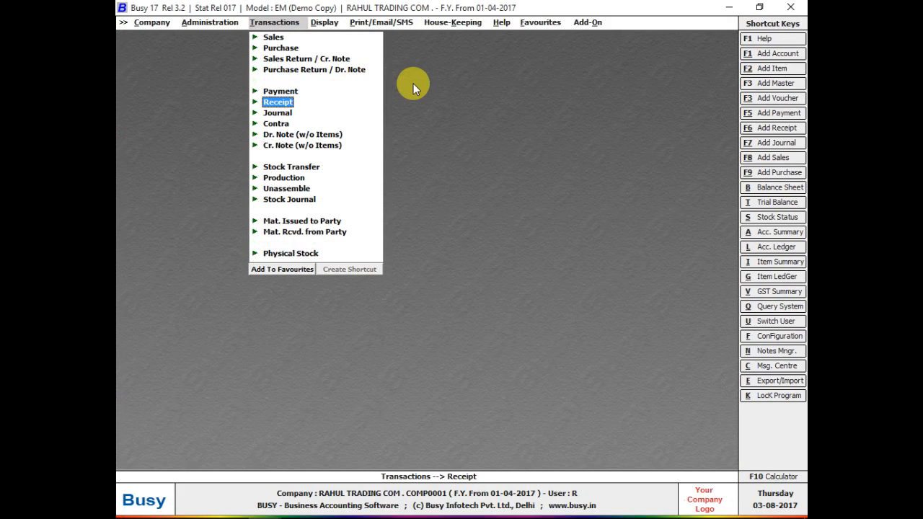
{"action": "key", "text": "Down"}
{"action": "key", "text": "Up"}
{"action": "key", "text": "Down"}
{"action": "key", "text": "Return"}
Step: Keep the Main series and date the journal voucher 30-04-2017
{"action": "key", "text": "Return"}
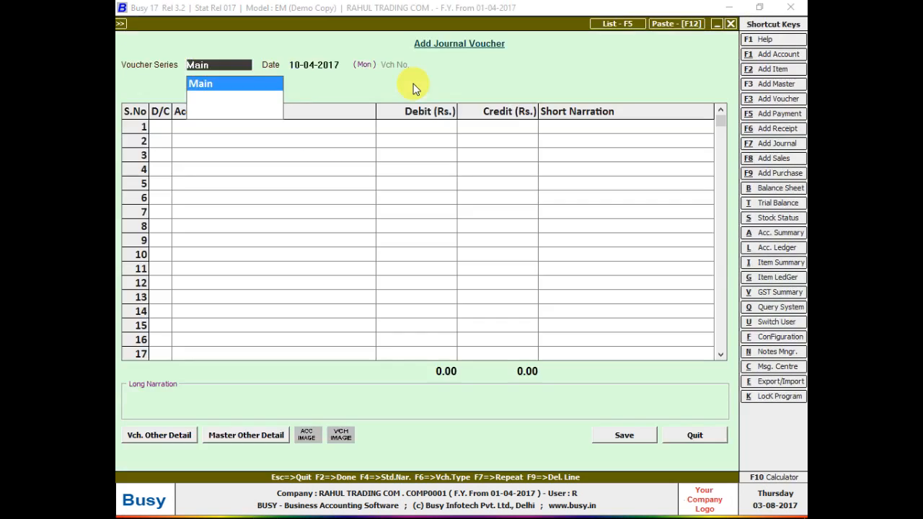
{"action": "key", "text": "Return"}
{"action": "key", "text": "Return"}
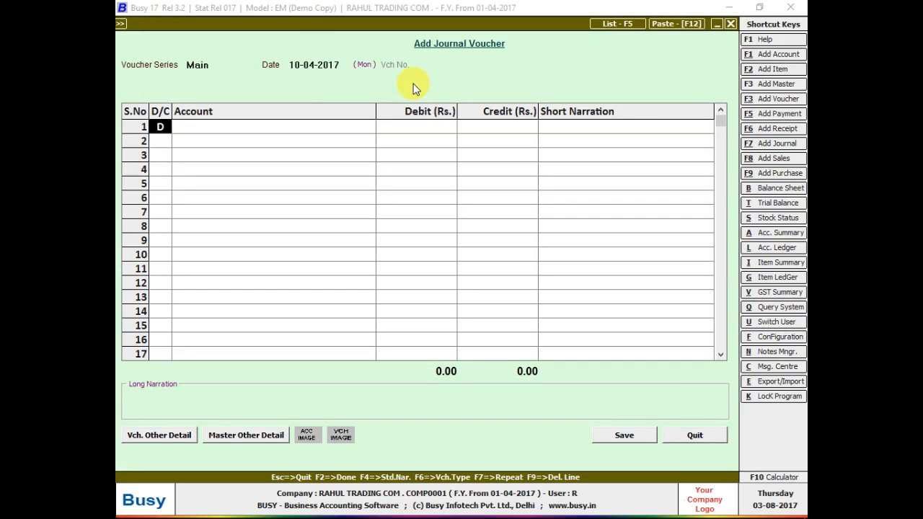
{"action": "key", "text": "Up"}
{"action": "type", "text": "30"}
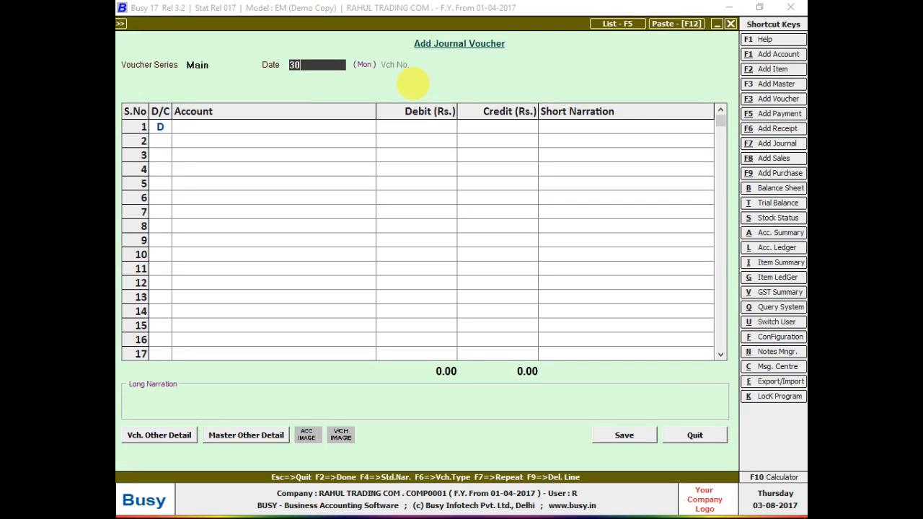
{"action": "key", "text": "Return"}
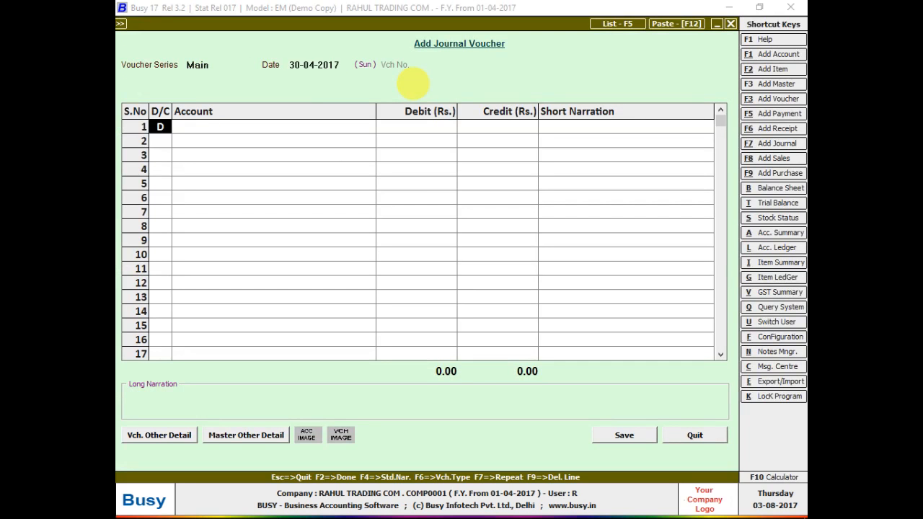
Step: Debit Salary 1,00,000.00 on the first row, correcting the account and amount
{"action": "key", "text": "Return"}
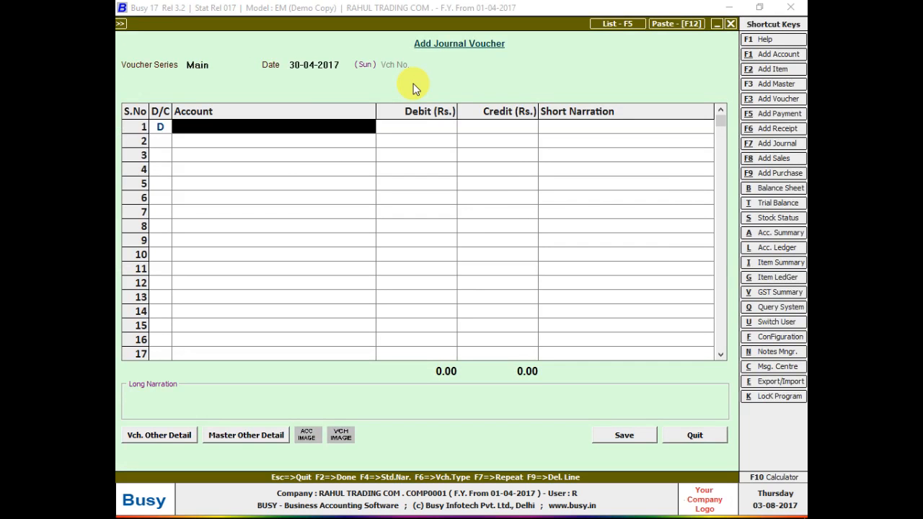
{"action": "type", "text": "sale"}
{"action": "key", "text": "Return"}
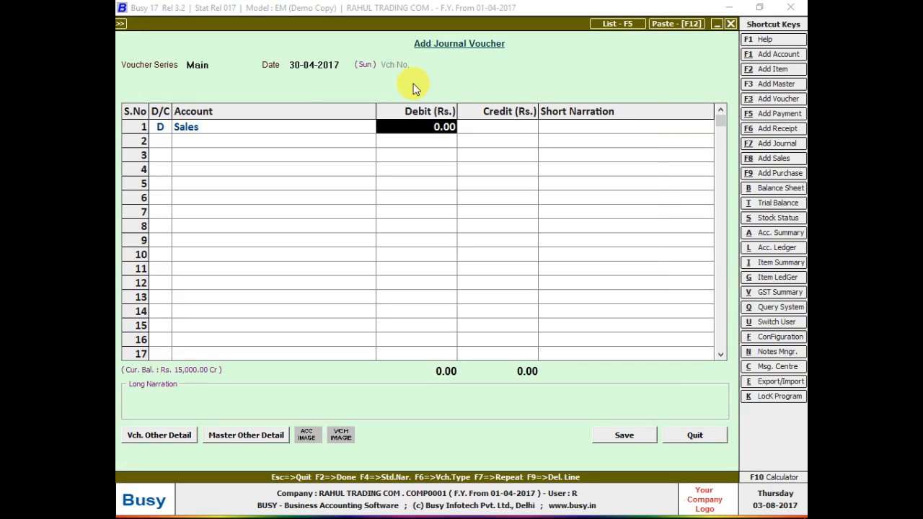
{"action": "key", "text": "Left"}
{"action": "type", "text": "s"}
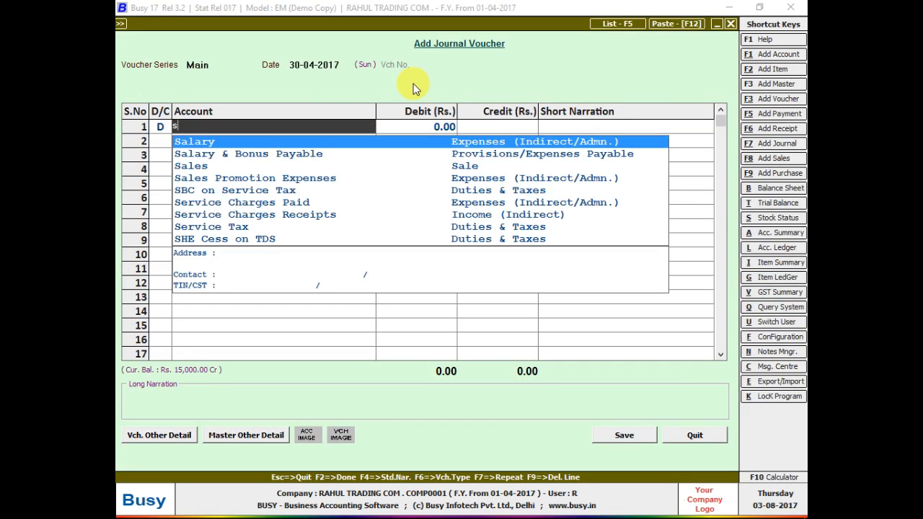
{"action": "key", "text": "Down"}
{"action": "key", "text": "Down"}
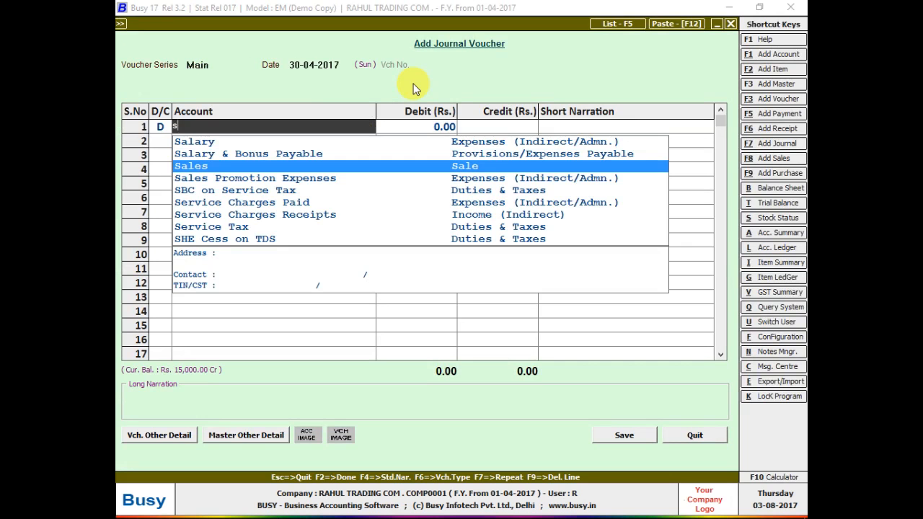
{"action": "type", "text": "alary"}
{"action": "key", "text": "Return"}
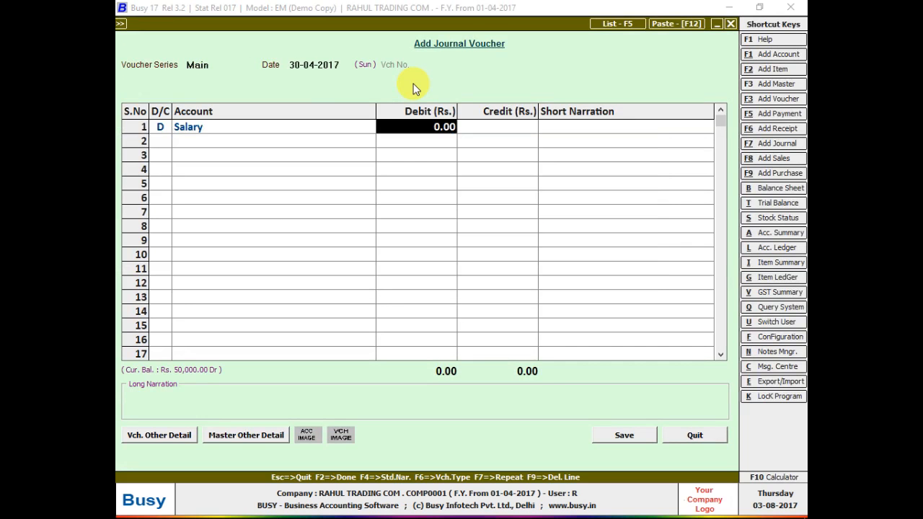
{"action": "type", "text": "10,00,00"}
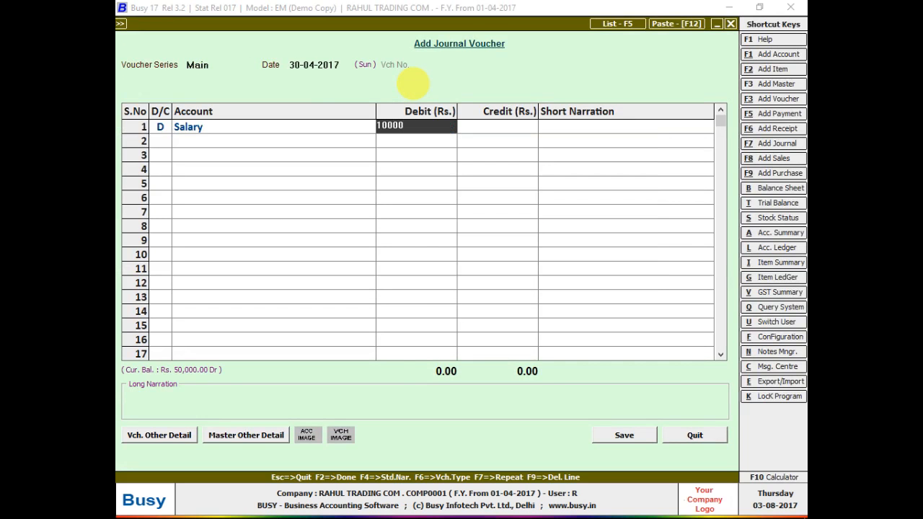
{"action": "type", "text": "0"}
{"action": "key", "text": "Return"}
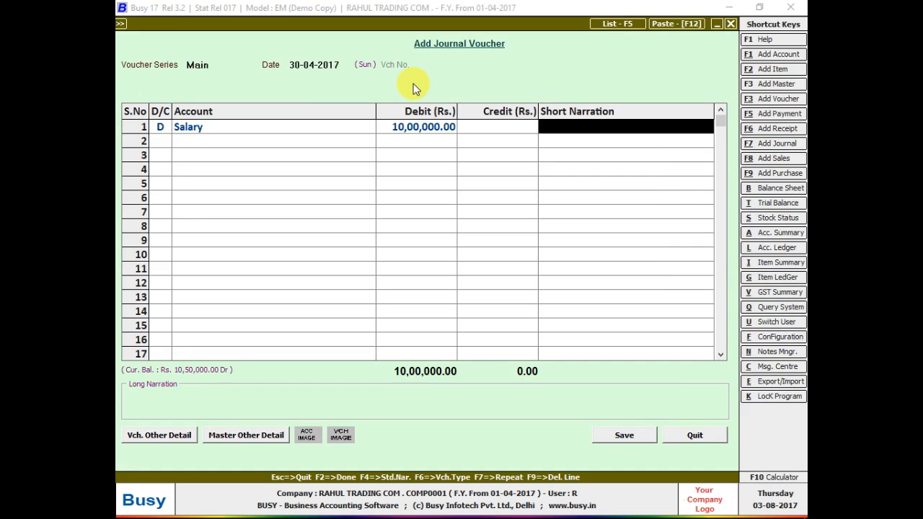
{"action": "key", "text": "Left"}
{"action": "type", "text": "100000"}
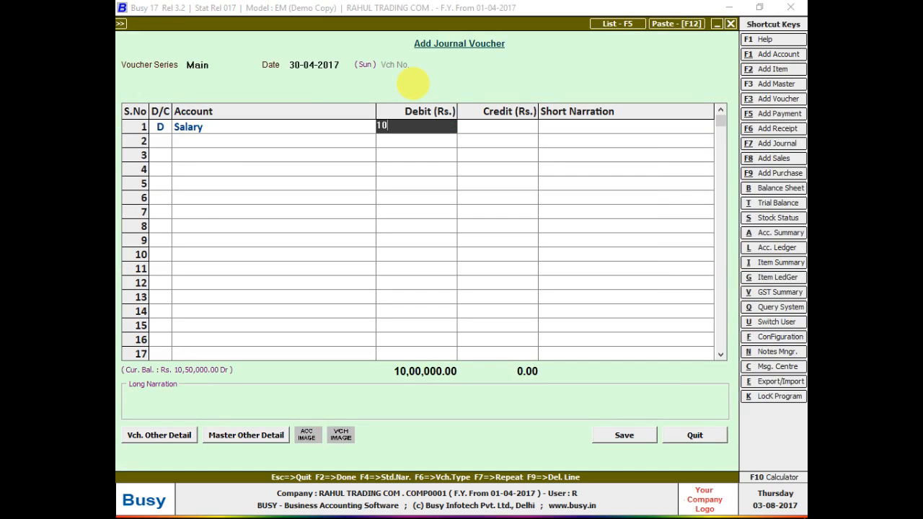
{"action": "key", "text": "Return"}
{"action": "key", "text": "Return"}
{"action": "key", "text": "Return"}
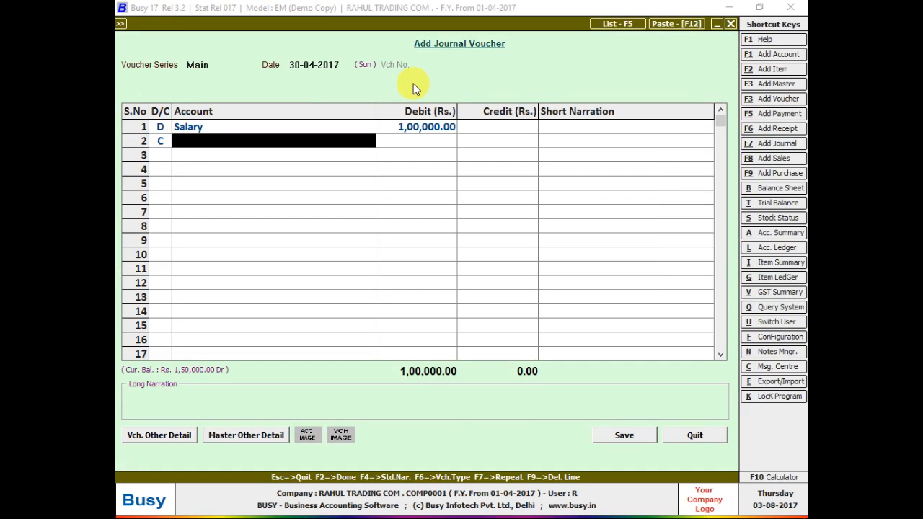
{"action": "key", "text": "F3"}
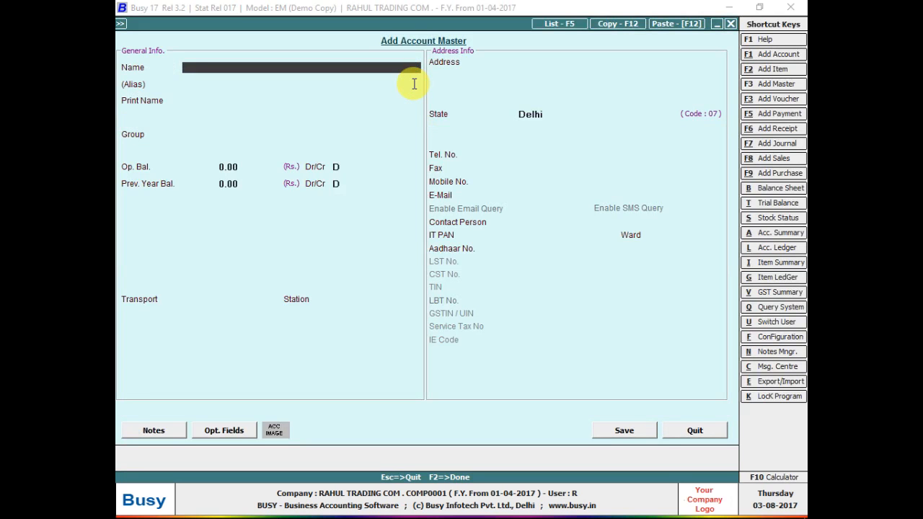
Step: Create the first employee's account under Sundry Creditors with bill-by-bill set to N
{"action": "type", "text": "VIKRAM KUMAR"}
{"action": "key", "text": "Return"}
{"action": "key", "text": "Return"}
{"action": "key", "text": "Return"}
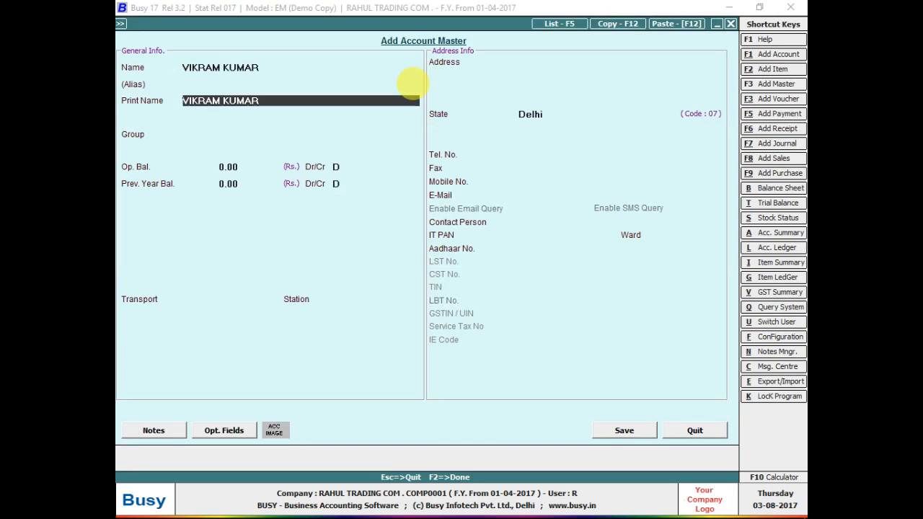
{"action": "type", "text": "SUN"}
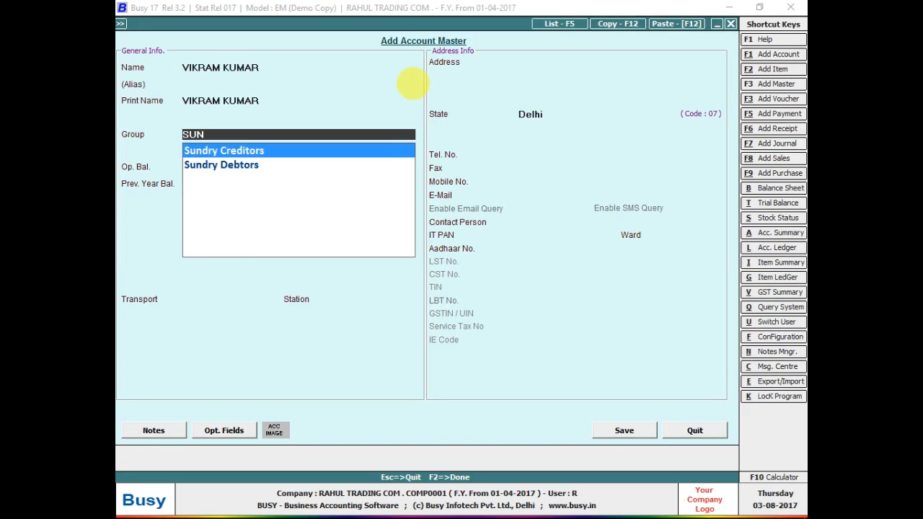
{"action": "key", "text": "Return"}
{"action": "key", "text": "Return"}
{"action": "key", "text": "Return"}
{"action": "key", "text": "Return"}
{"action": "key", "text": "Return"}
{"action": "key", "text": "Return"}
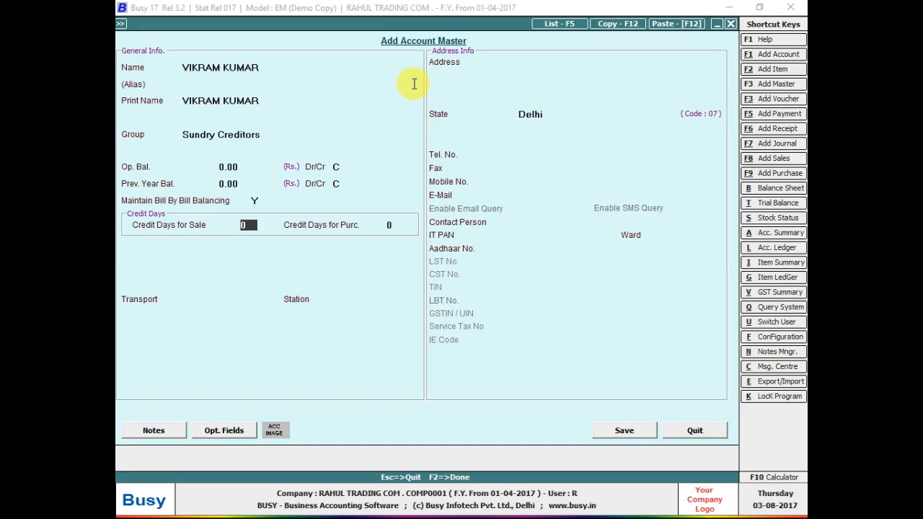
{"action": "key", "text": "Up"}
{"action": "type", "text": "N"}
{"action": "key", "text": "Return"}
{"action": "key", "text": "Return"}
{"action": "key", "text": "Return"}
{"action": "key", "text": "Return"}
{"action": "key", "text": "Return"}
{"action": "key", "text": "F2"}
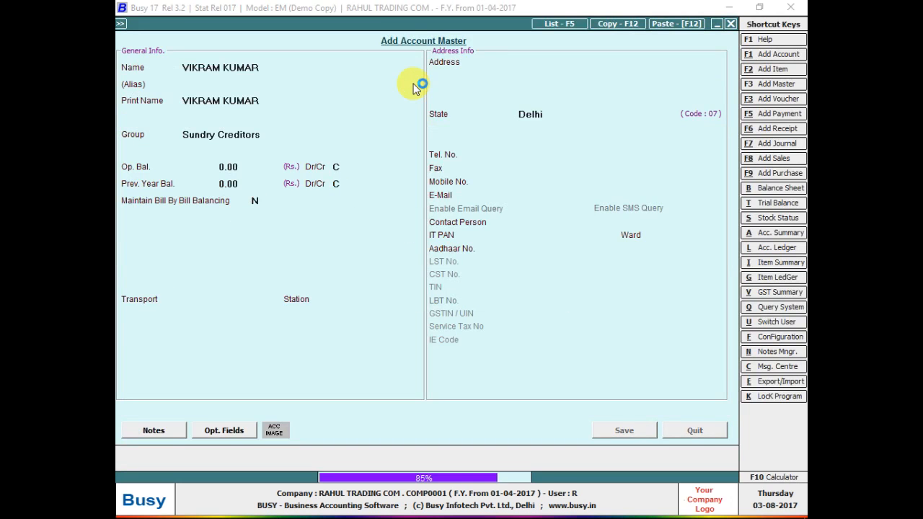
Step: Credit the new employee account 15,000.00 on row 2
{"action": "type", "text": "15000"}
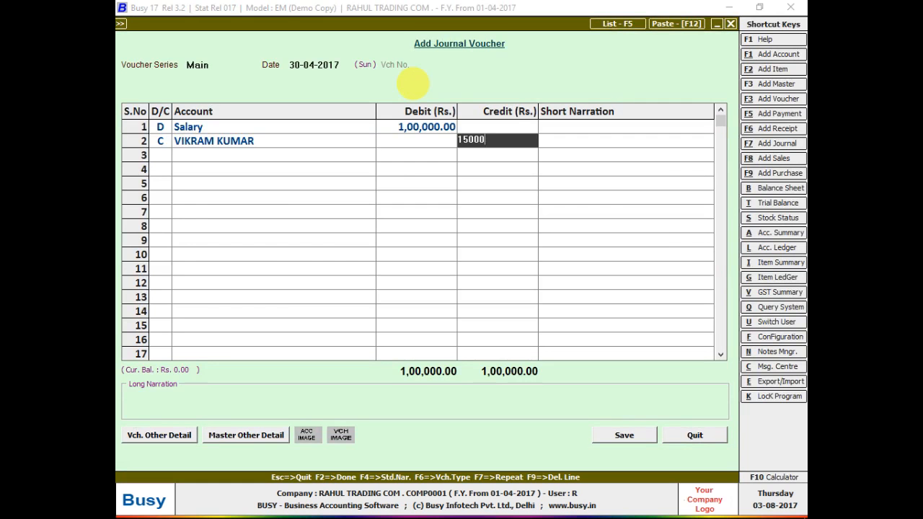
{"action": "key", "text": "Return"}
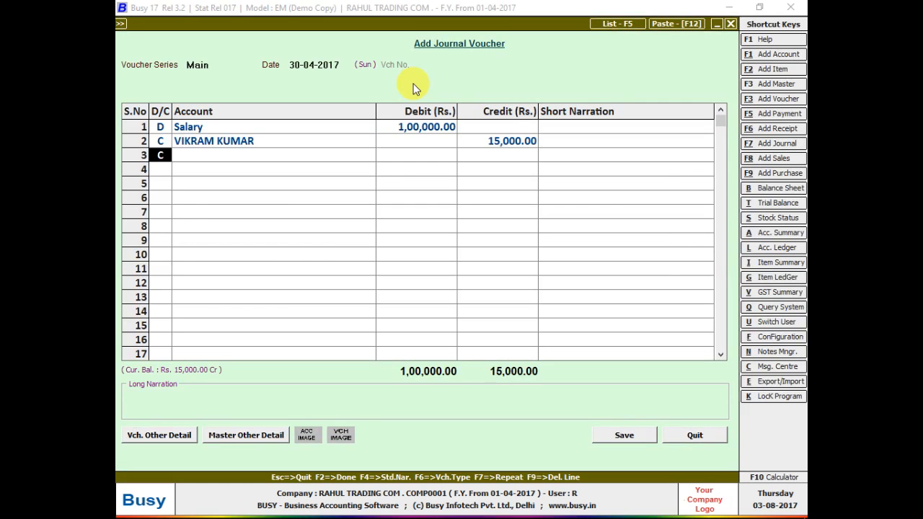
{"action": "key", "text": "Return"}
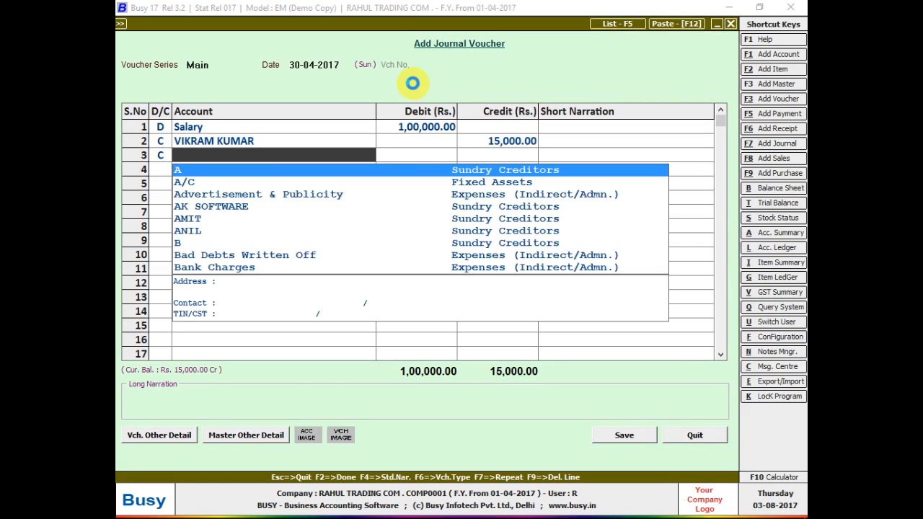
Step: Create a second employee Sundry Creditors account without bill-by-bill and credit it 20,000.00
{"action": "key", "text": "F3"}
{"action": "type", "text": "ROHIT SHARMA"}
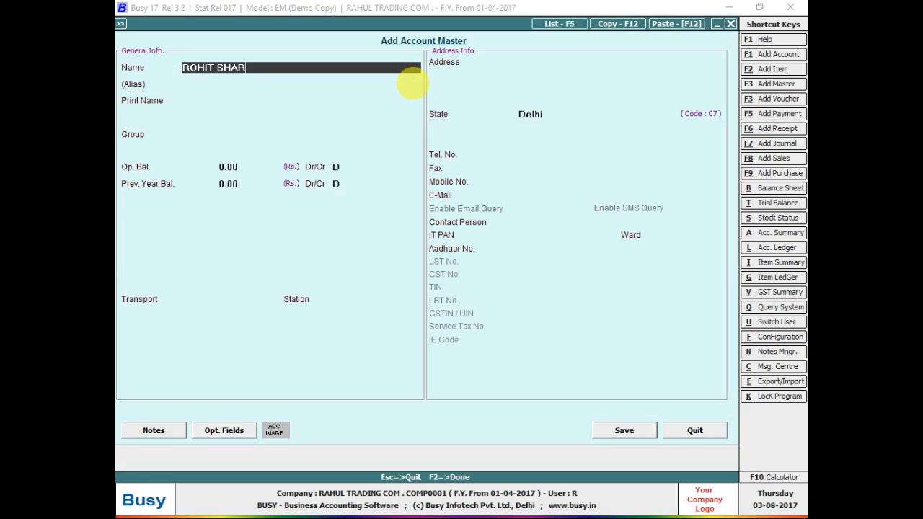
{"action": "key", "text": "Return"}
{"action": "key", "text": "Return"}
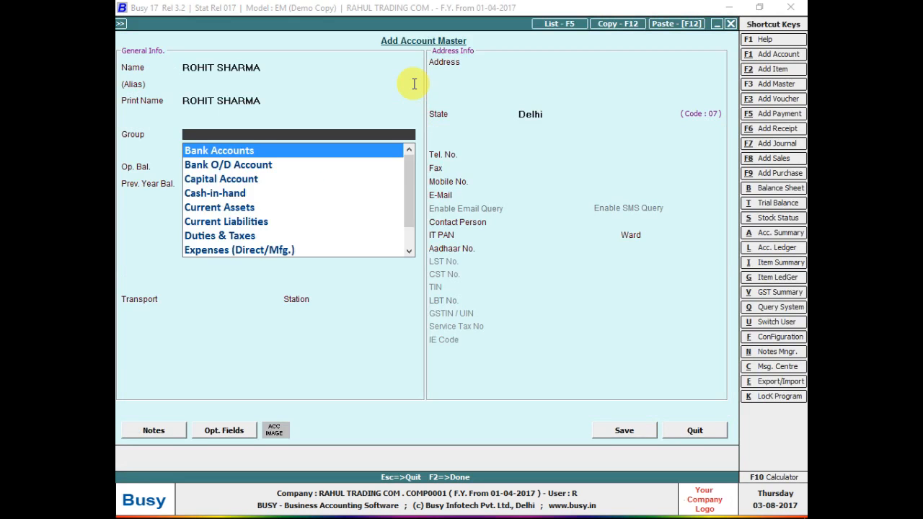
{"action": "type", "text": "sun"}
{"action": "key", "text": "Return"}
{"action": "key", "text": "Return"}
{"action": "key", "text": "Return"}
{"action": "key", "text": "Return"}
{"action": "key", "text": "Return"}
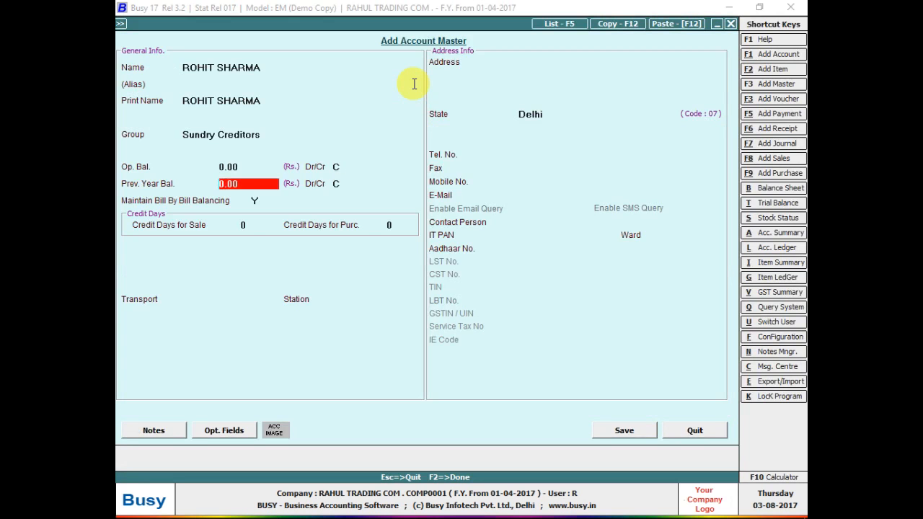
{"action": "key", "text": "n"}
{"action": "key", "text": "Return"}
{"action": "key", "text": "Return"}
{"action": "key", "text": "Return"}
{"action": "key", "text": "F2"}
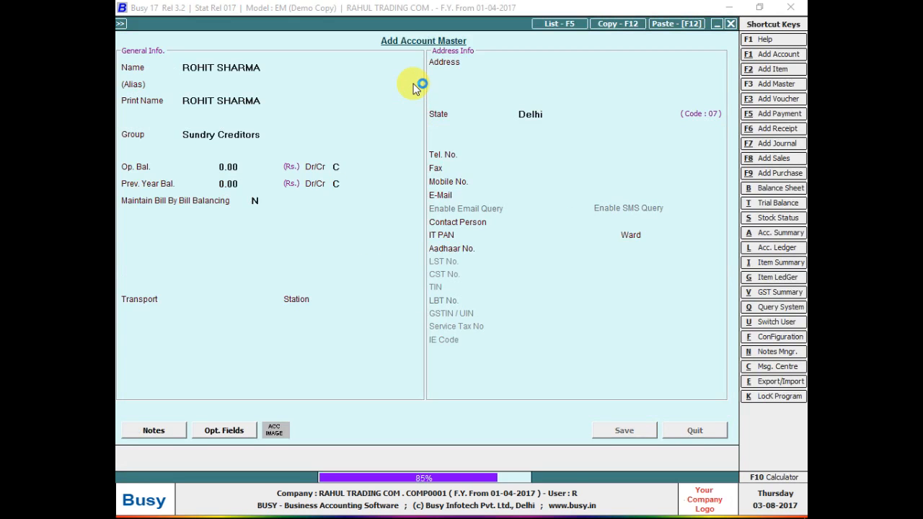
{"action": "type", "text": "20000"}
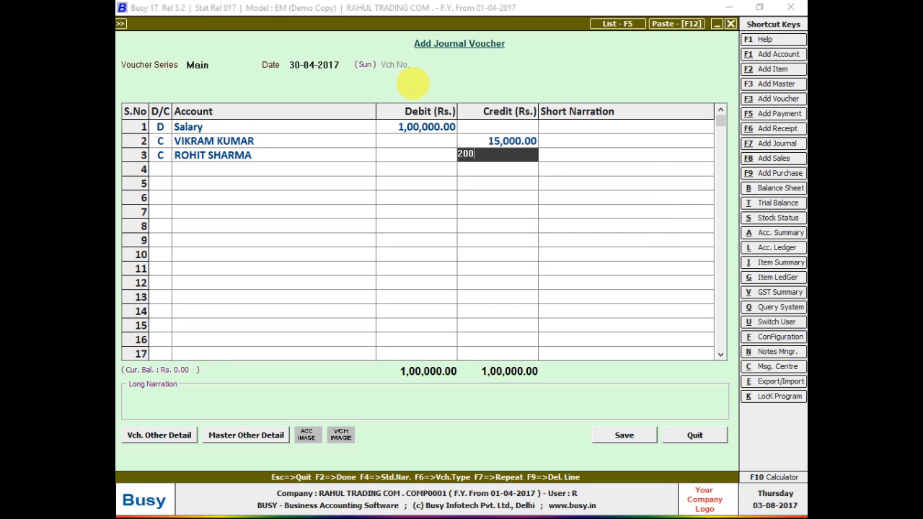
{"action": "key", "text": "Return"}
{"action": "key", "text": "Return"}
{"action": "key", "text": "Return"}
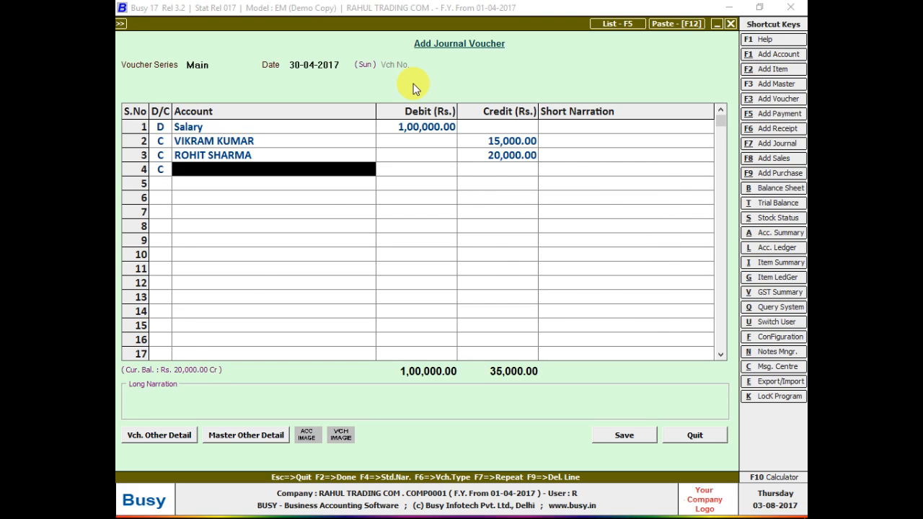
Step: Create a third employee Sundry Creditors account without bill-by-bill and credit it 35,000.00
{"action": "key", "text": "F3"}
{"action": "type", "text": "ABID KHAN"}
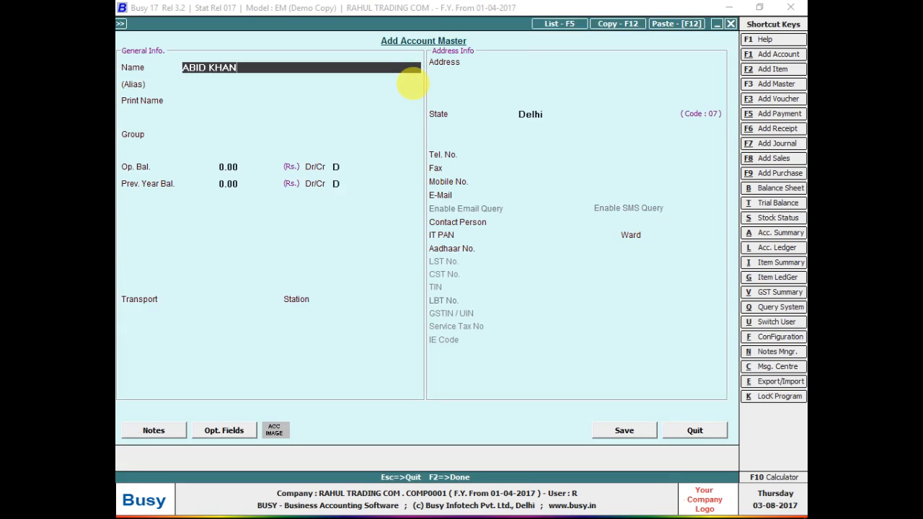
{"action": "key", "text": "Return"}
{"action": "key", "text": "Return"}
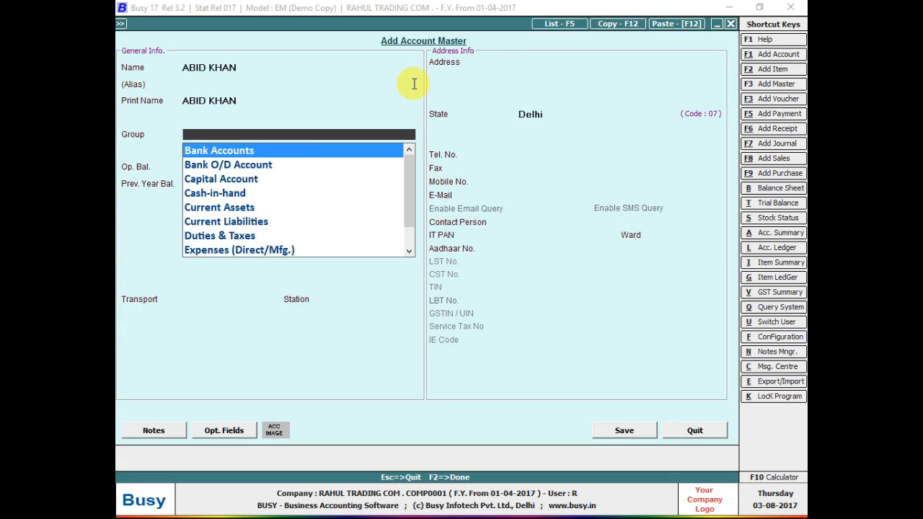
{"action": "type", "text": "SUN"}
{"action": "key", "text": "Return"}
{"action": "key", "text": "Return"}
{"action": "key", "text": "Return"}
{"action": "key", "text": "Return"}
{"action": "key", "text": "Return"}
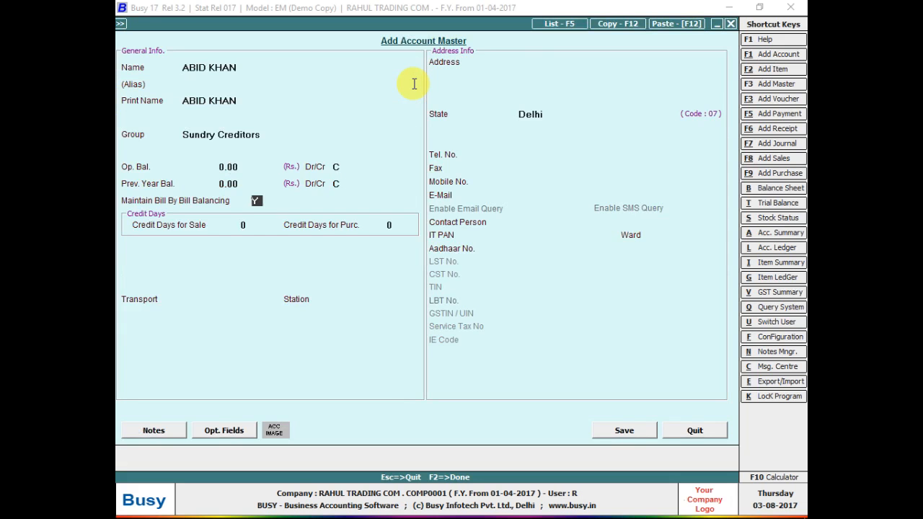
{"action": "key", "text": "n"}
{"action": "key", "text": "Return"}
{"action": "key", "text": "Return"}
{"action": "key", "text": "Return"}
{"action": "key", "text": "F2"}
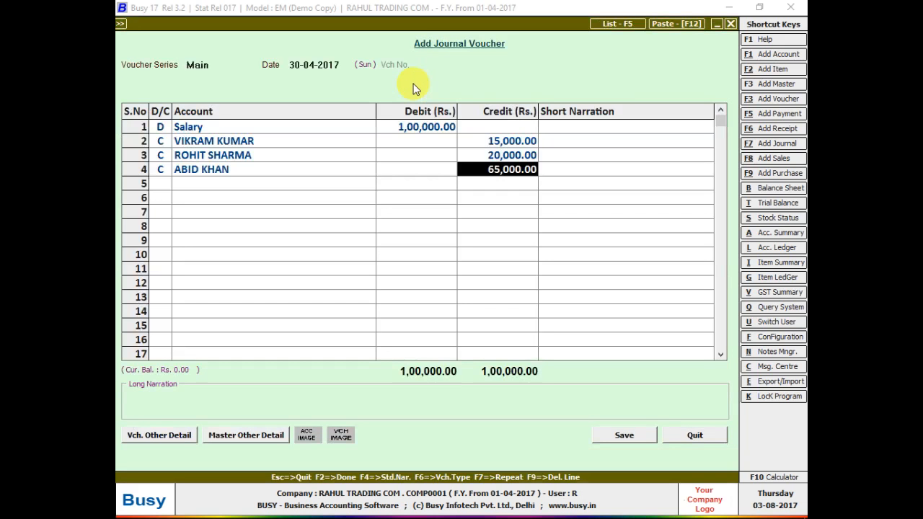
{"action": "type", "text": "35,00"}
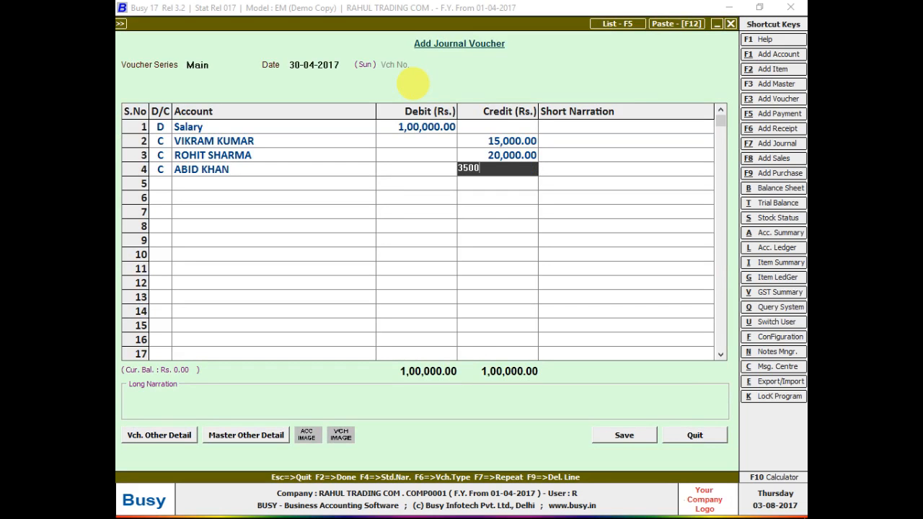
{"action": "type", "text": "0"}
{"action": "key", "text": "Return"}
{"action": "key", "text": "Return"}
{"action": "key", "text": "Return"}
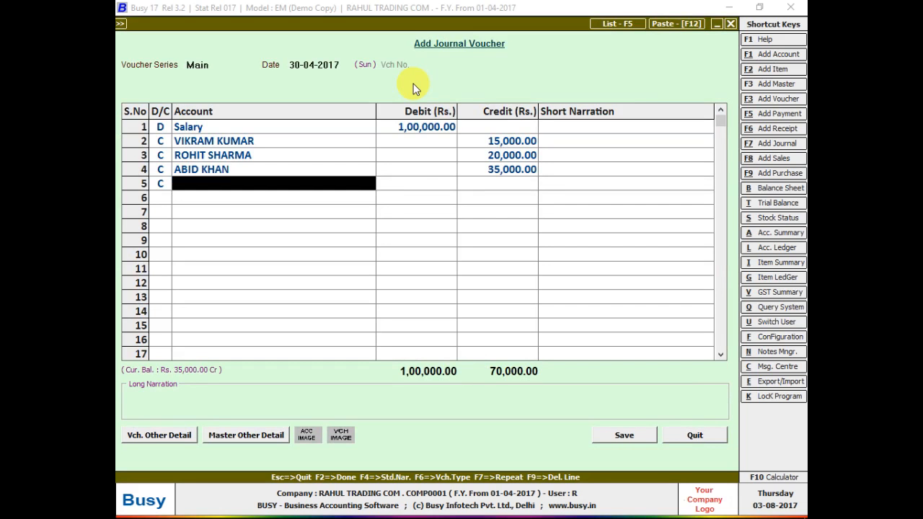
{"action": "key", "text": "F3"}
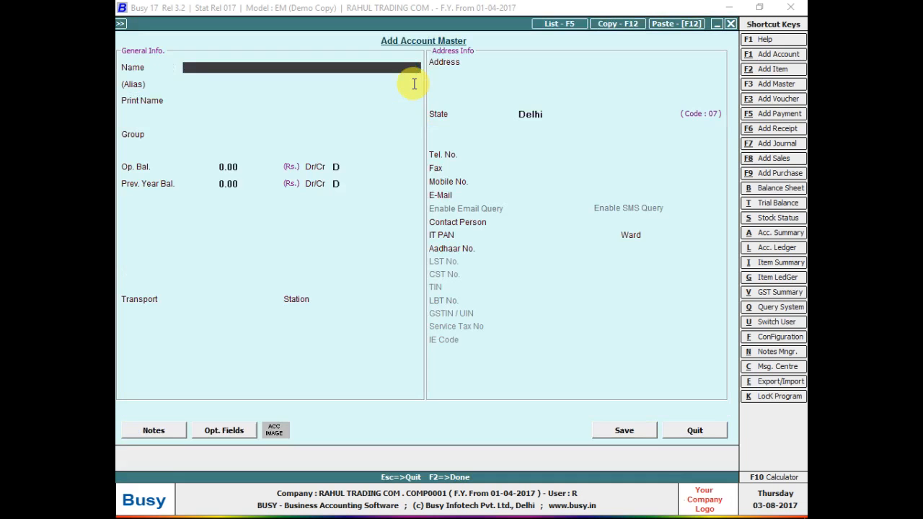
Step: Create a fourth employee Sundry Creditors account, bill-by-bill N, and credit it 15,000.00
{"action": "type", "text": "FARAZ KHAN"}
{"action": "key", "text": "Return"}
{"action": "key", "text": "Return"}
{"action": "key", "text": "Return"}
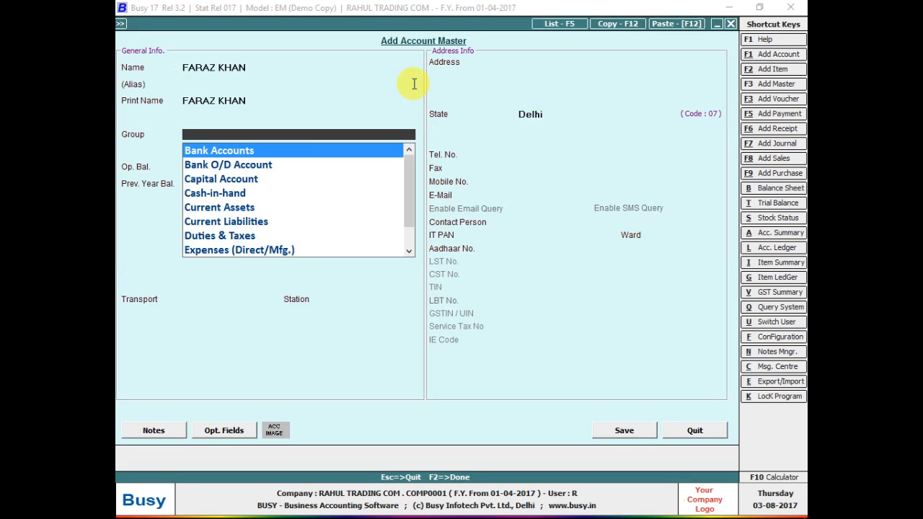
{"action": "type", "text": "SUN"}
{"action": "key", "text": "Return"}
{"action": "key", "text": "Return"}
{"action": "key", "text": "Return"}
{"action": "key", "text": "Return"}
{"action": "key", "text": "Return"}
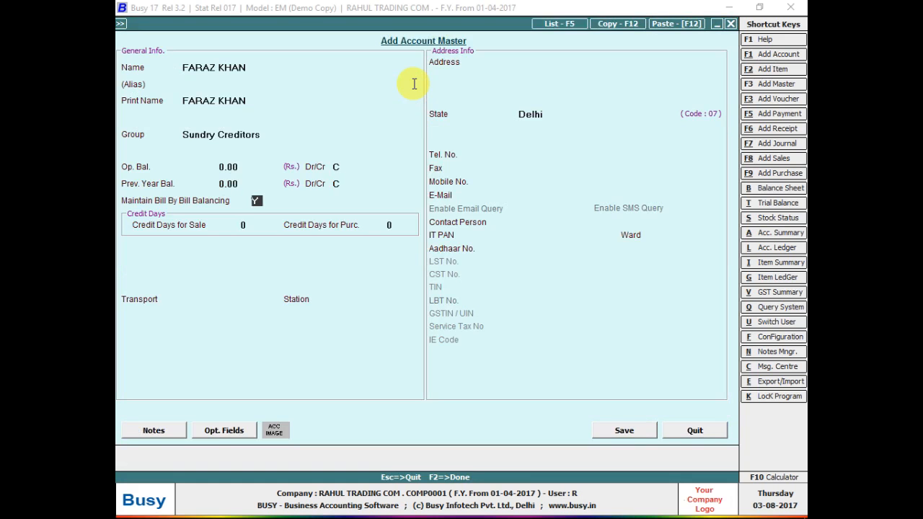
{"action": "type", "text": "n"}
{"action": "key", "text": "Return"}
{"action": "key", "text": "Return"}
{"action": "key", "text": "Return"}
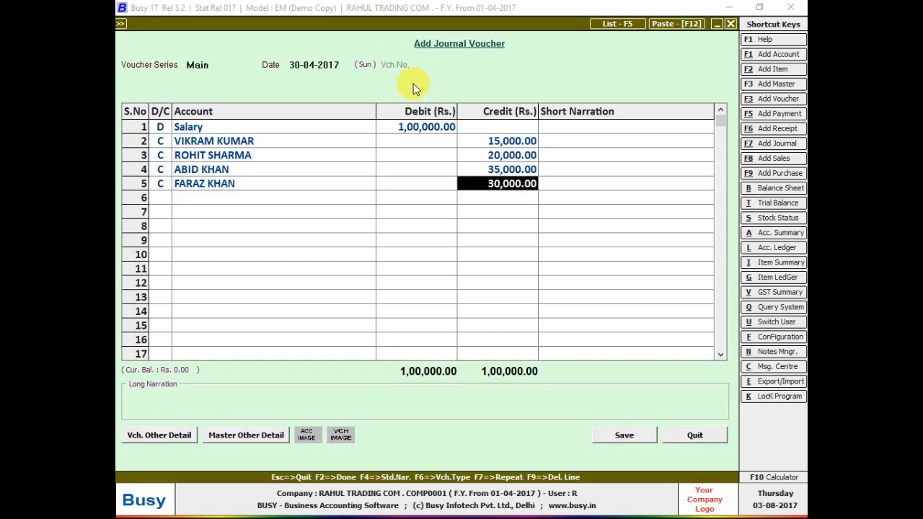
{"action": "type", "text": "15000"}
{"action": "key", "text": "Return"}
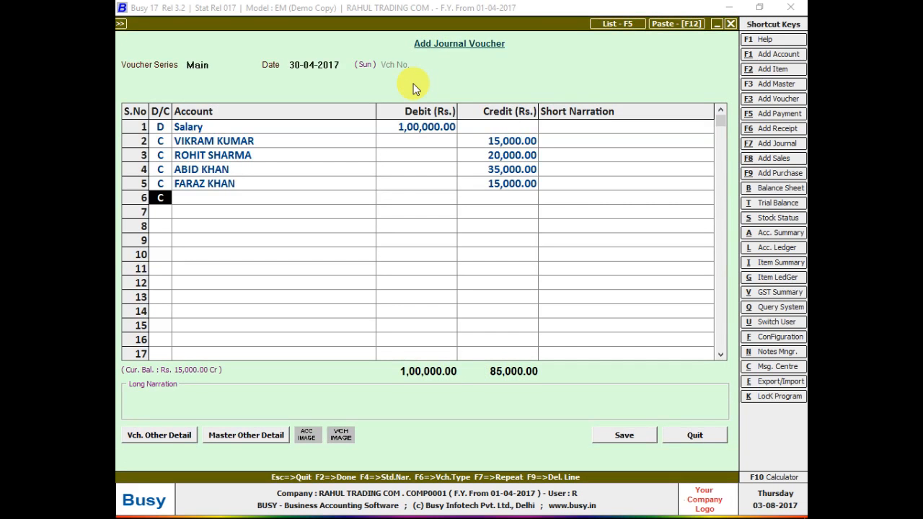
{"action": "key", "text": "Return"}
Step: Add the last employee under Sundry Creditors, credited 15,000.00 to balance at 1,00,000.00
{"action": "key", "text": "F3"}
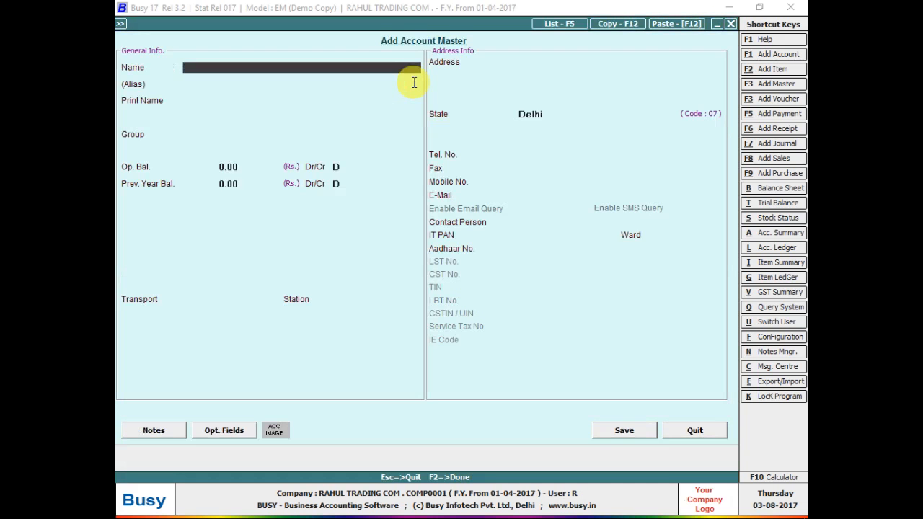
{"action": "type", "text": "DINESH KUMNA"}
{"action": "key", "text": "BackSpace"}
{"action": "key", "text": "BackSpace"}
{"action": "type", "text": "AR"}
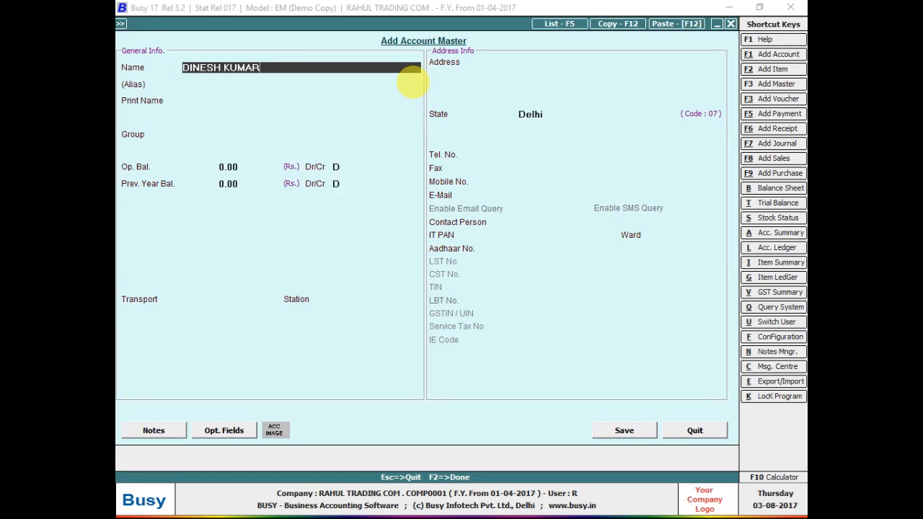
{"action": "key", "text": "Return"}
{"action": "key", "text": "Return"}
{"action": "type", "text": "SUN"}
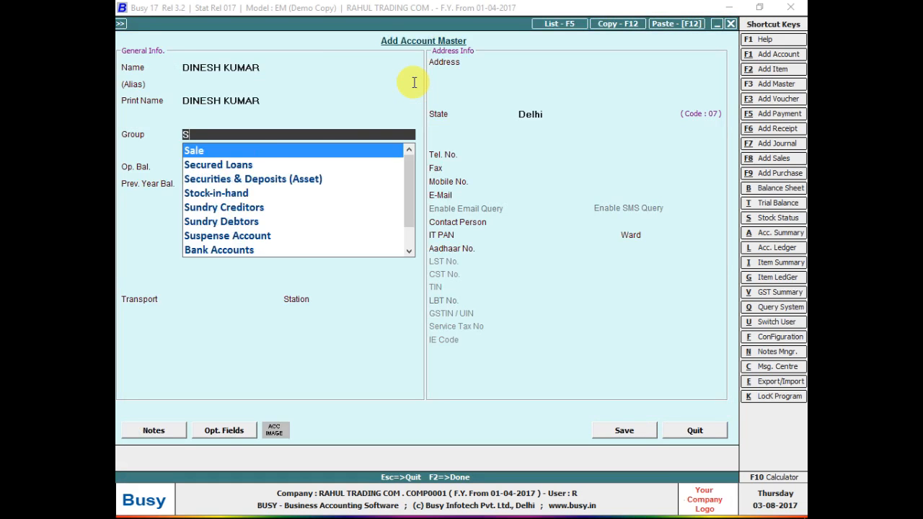
{"action": "key", "text": "Return"}
{"action": "key", "text": "Return"}
{"action": "key", "text": "Return"}
{"action": "key", "text": "Return"}
{"action": "key", "text": "Return"}
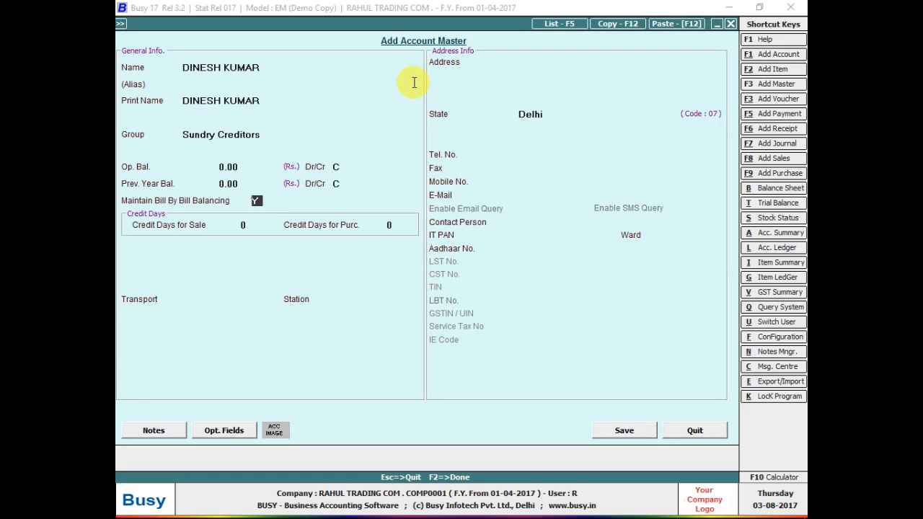
{"action": "type", "text": "N"}
{"action": "key", "text": "Return"}
{"action": "key", "text": "Return"}
{"action": "key", "text": "Return"}
{"action": "key", "text": "F2"}
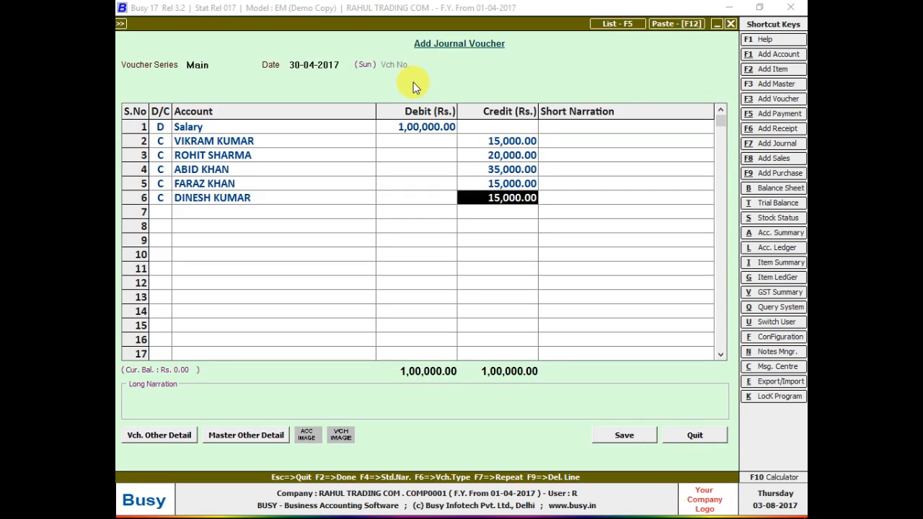
{"action": "key", "text": "Return"}
{"action": "key", "text": "Return"}
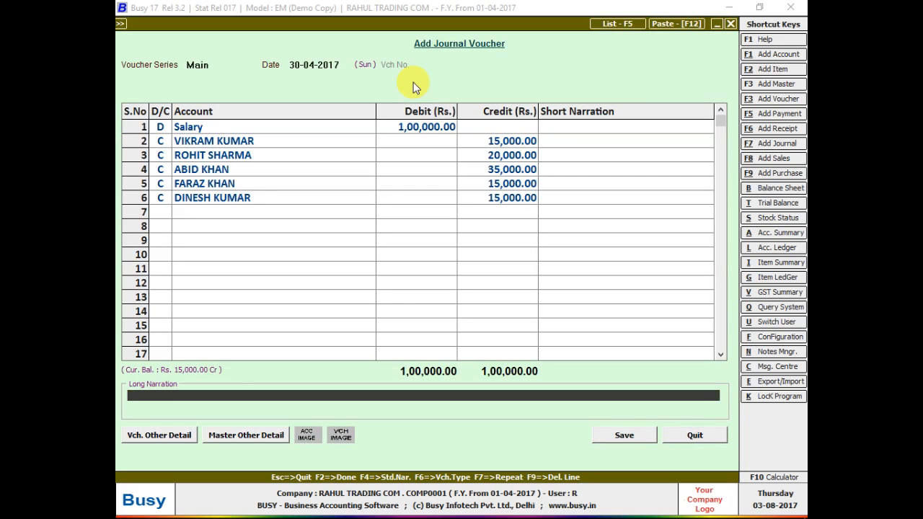
Step: Enter the narration 'BEING ALL EMP SALARY DUE' and save the journal voucher
{"action": "type", "text": "BEING ALL EMP S"}
{"action": "key", "text": "BackSpace"}
{"action": "key", "text": "BackSpace"}
{"action": "key", "text": "BackSpace"}
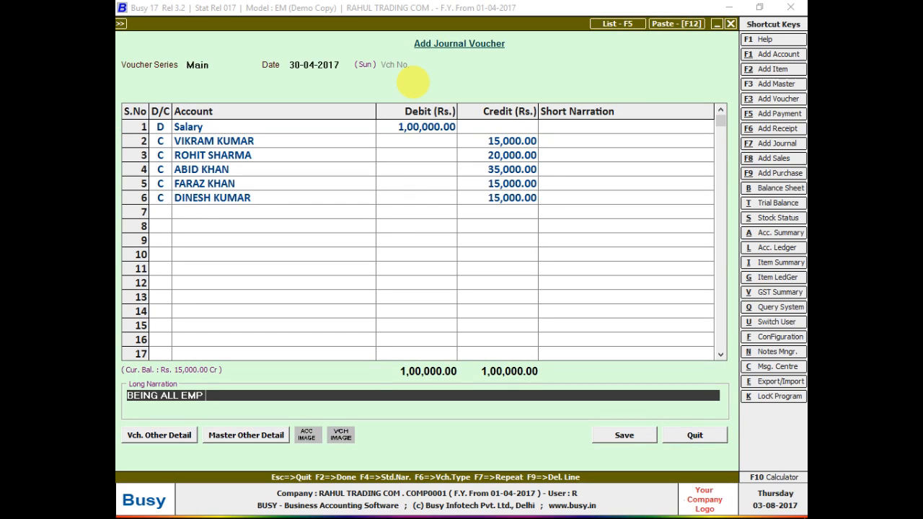
{"action": "type", "text": "P SALARY DUE"}
{"action": "key", "text": "Return"}
{"action": "key", "text": "Return"}
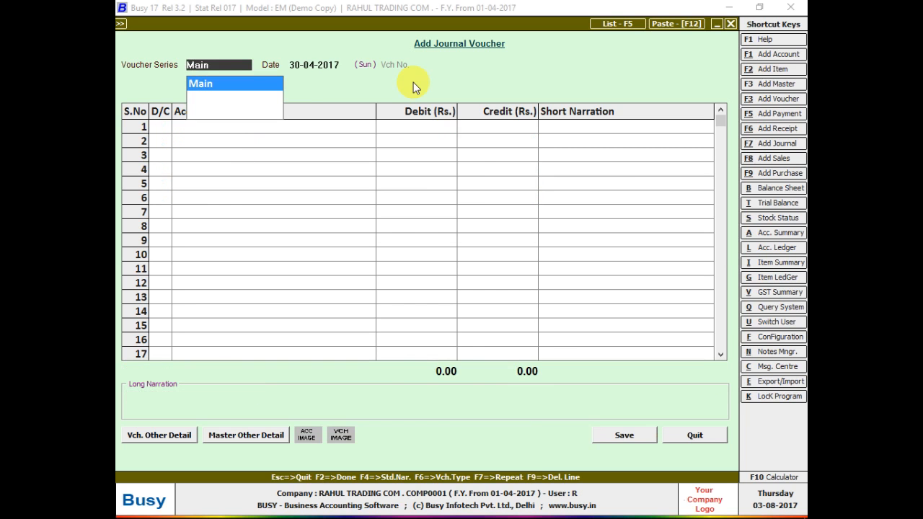
Step: View the fourth employee's account ledger showing the 15,000.00 Cr salary credit, then close it
{"action": "key", "text": "alt+l"}
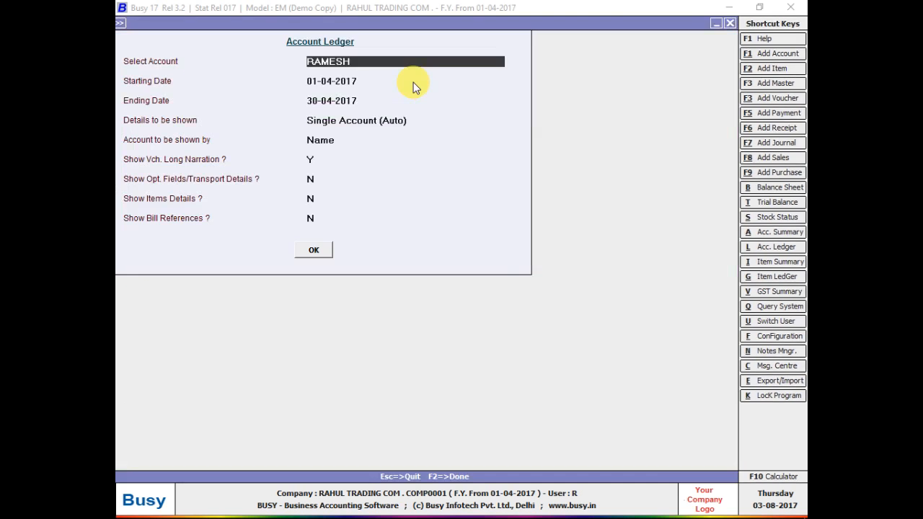
{"action": "type", "text": "S"}
{"action": "key", "text": "BackSpace"}
{"action": "type", "text": "FARA"}
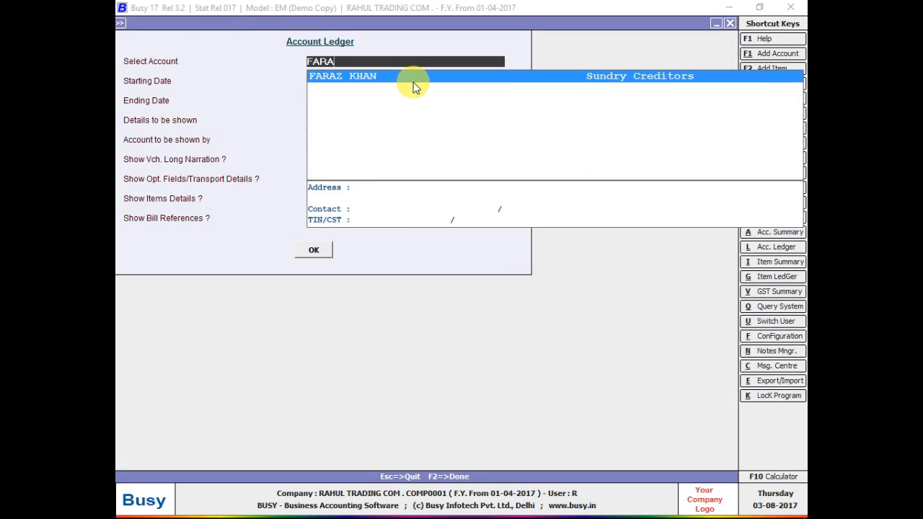
{"action": "key", "text": "Return"}
{"action": "key", "text": "Return"}
{"action": "key", "text": "F2"}
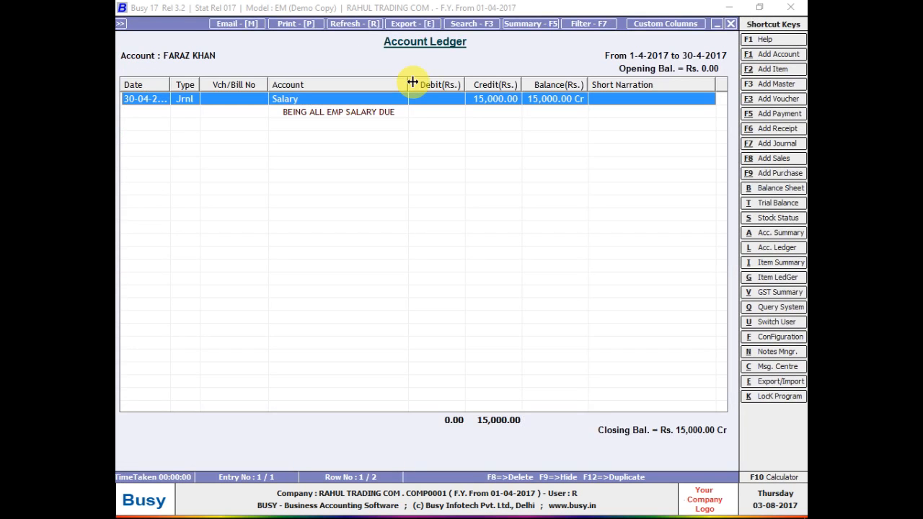
{"action": "key", "text": "Escape"}
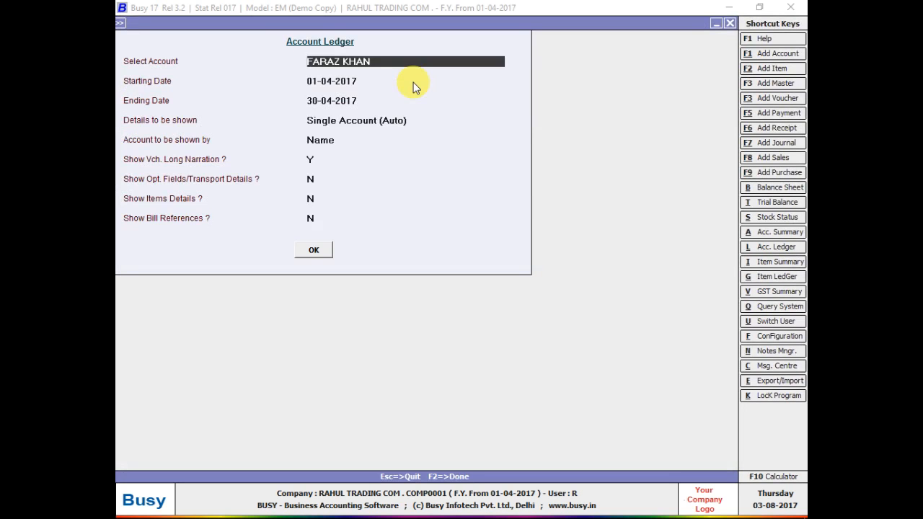
Step: Open the month-wise balance sheet for April and drill into Current Liabilities > Sundry Creditors
{"action": "key", "text": "alt+b"}
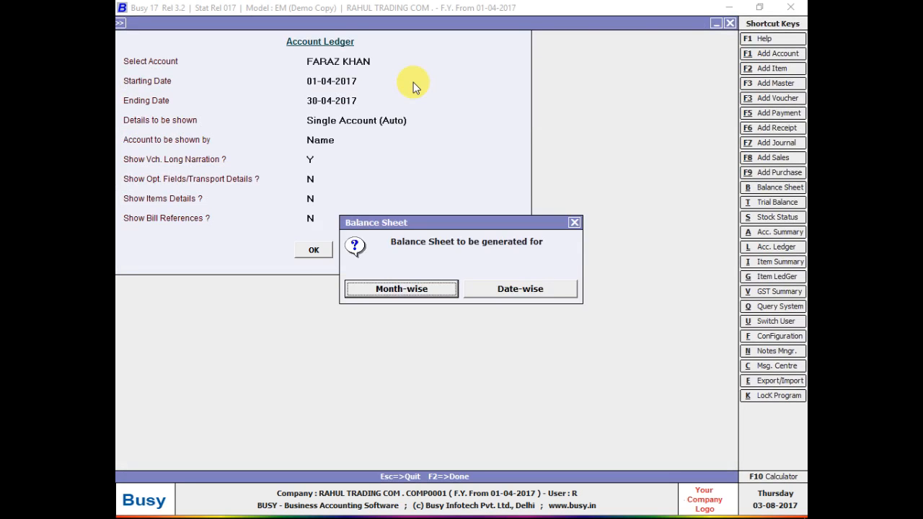
{"action": "key", "text": "Return"}
{"action": "key", "text": "Return"}
{"action": "key", "text": "Return"}
{"action": "key", "text": "Return"}
{"action": "key", "text": "Return"}
{"action": "key", "text": "F2"}
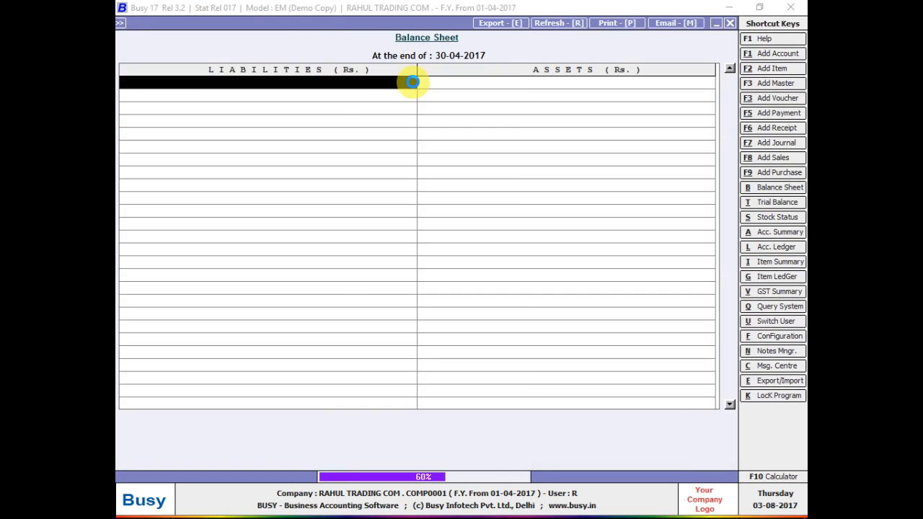
{"action": "key", "text": "Down"}
{"action": "key", "text": "Return"}
{"action": "key", "text": "Return"}
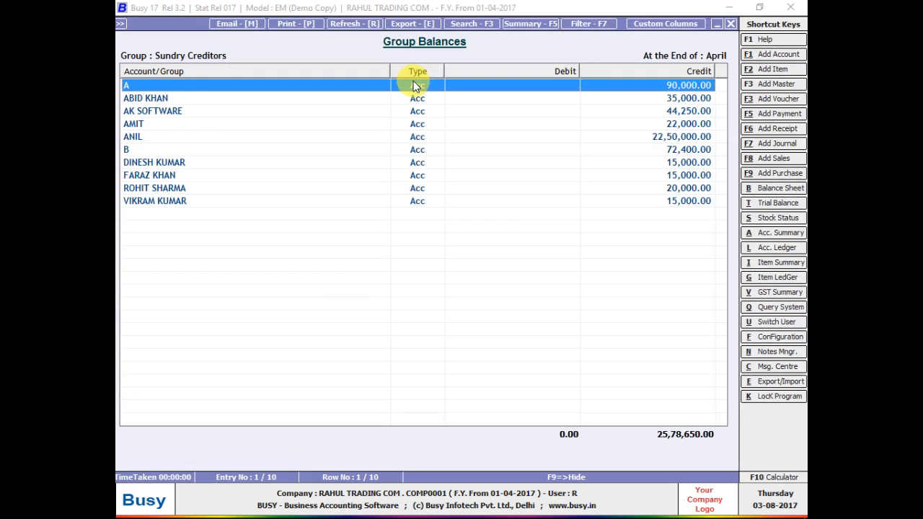
{"action": "key", "text": "Escape"}
{"action": "key", "text": "Return"}
Step: Scroll through the Sundry Creditors rows, leave the report and start a Main-series journal voucher
{"action": "key", "text": "Down"}
{"action": "key", "text": "Down"}
{"action": "key", "text": "Up"}
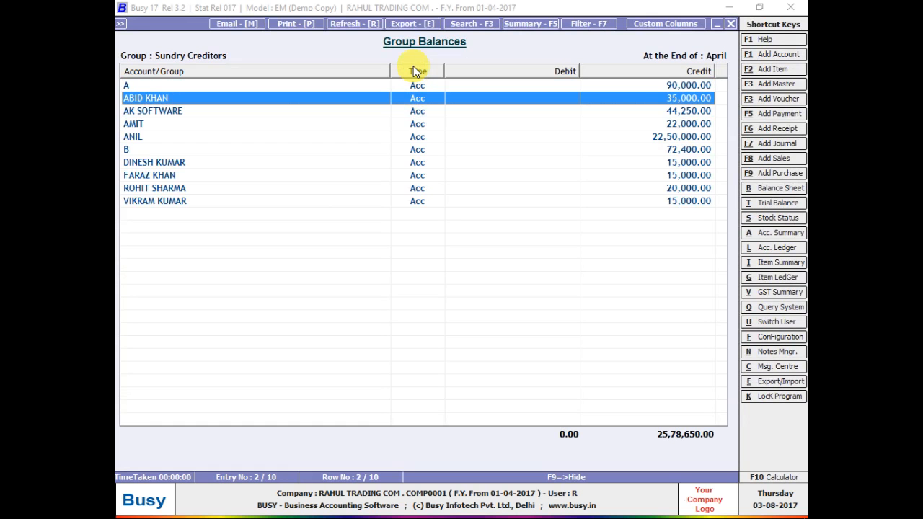
{"action": "key", "text": "Down"}
{"action": "key", "text": "Down"}
{"action": "key", "text": "Down"}
{"action": "key", "text": "Down"}
{"action": "key", "text": "Down"}
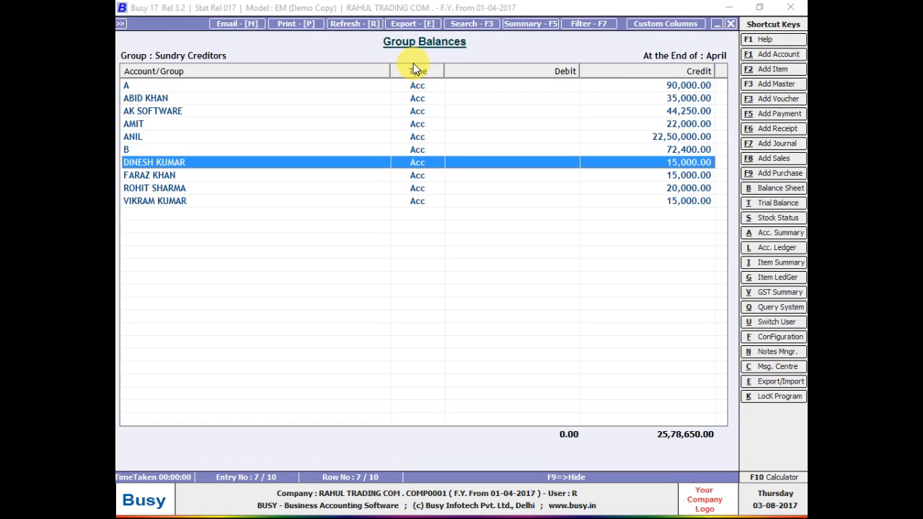
{"action": "key", "text": "Down"}
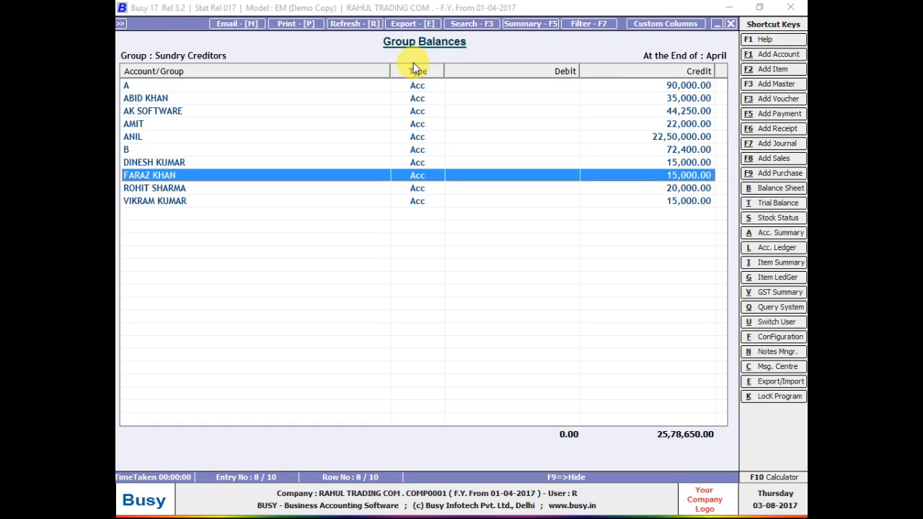
{"action": "key", "text": "Down"}
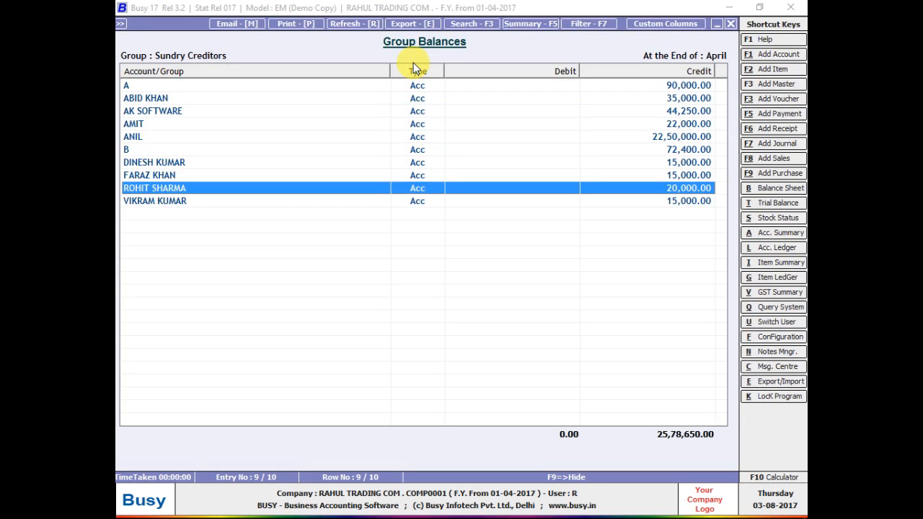
{"action": "key", "text": "Down"}
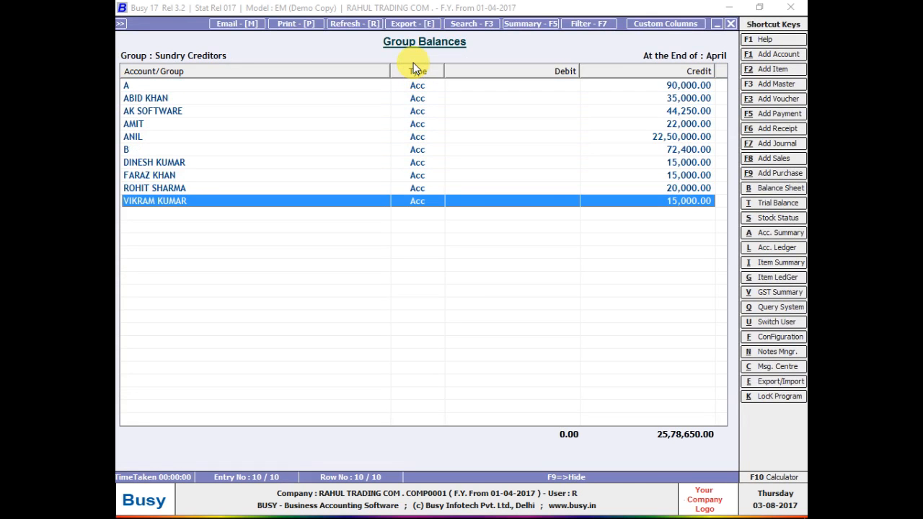
{"action": "key", "text": "Escape"}
{"action": "key", "text": "Escape"}
{"action": "key", "text": "Escape"}
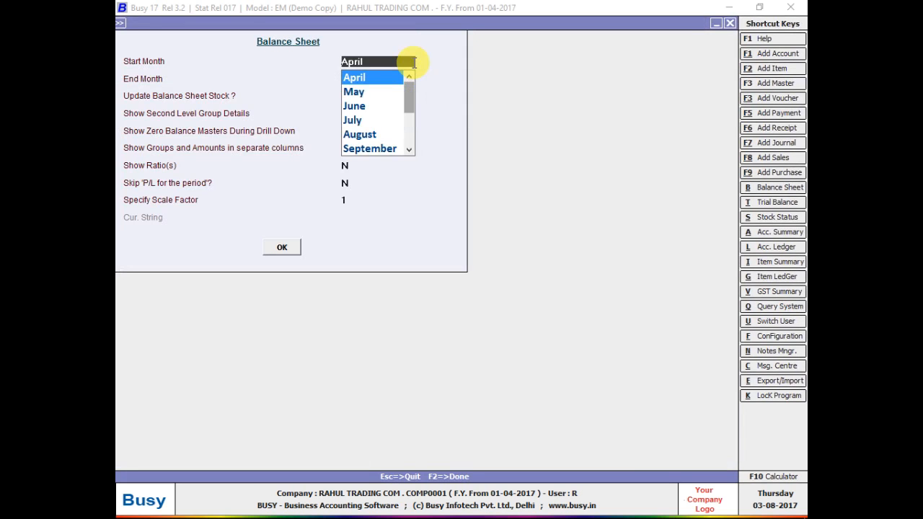
{"action": "key", "text": "Escape"}
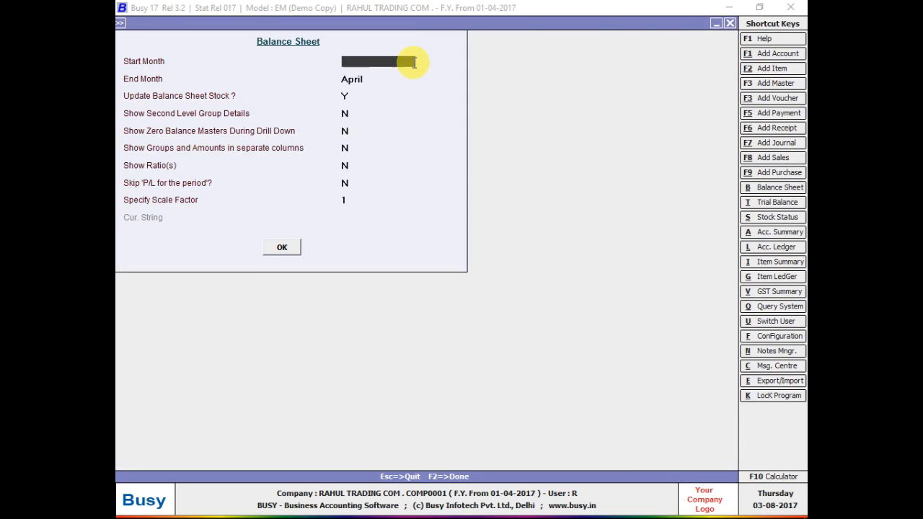
{"action": "key", "text": "Escape"}
{"action": "key", "text": "F7"}
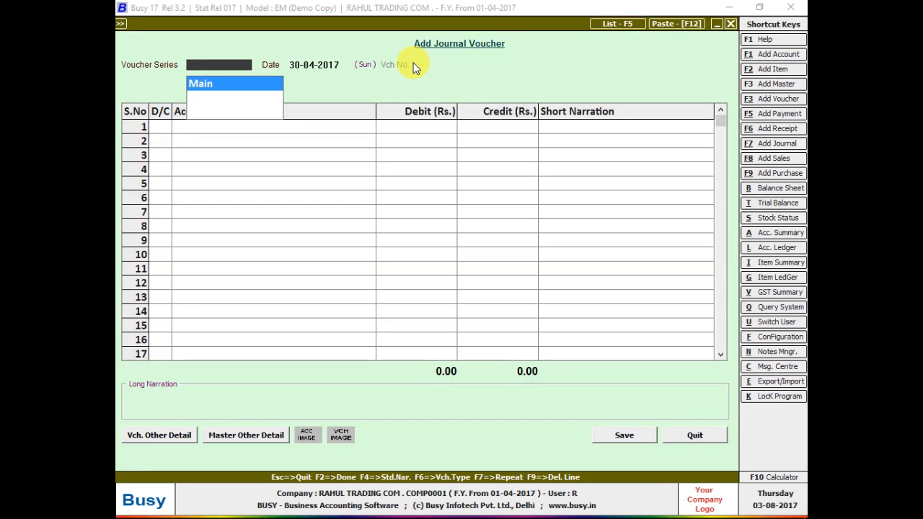
{"action": "key", "text": "Return"}
Step: Date the voucher 05-05-2017 and debit the first employee's account 35,000 on line 1
{"action": "type", "text": "5"}
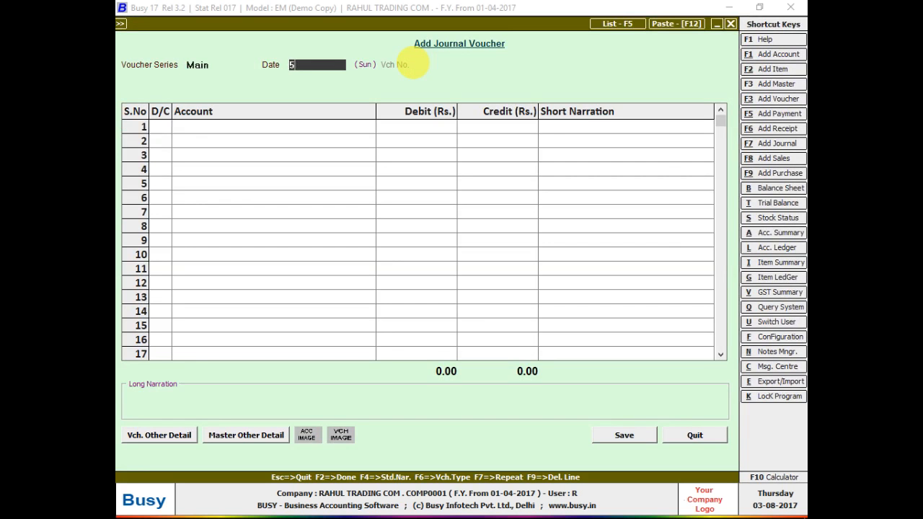
{"action": "type", "text": "-05"}
{"action": "key", "text": "Return"}
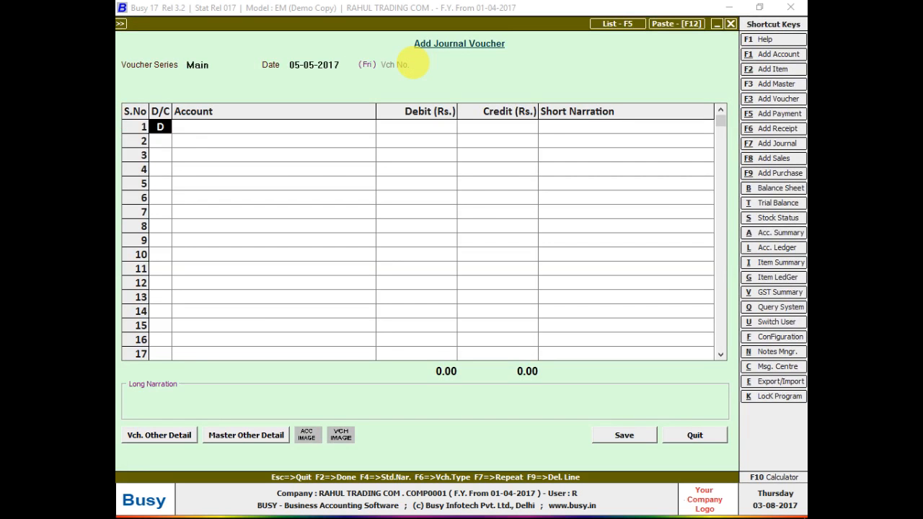
{"action": "key", "text": "Return"}
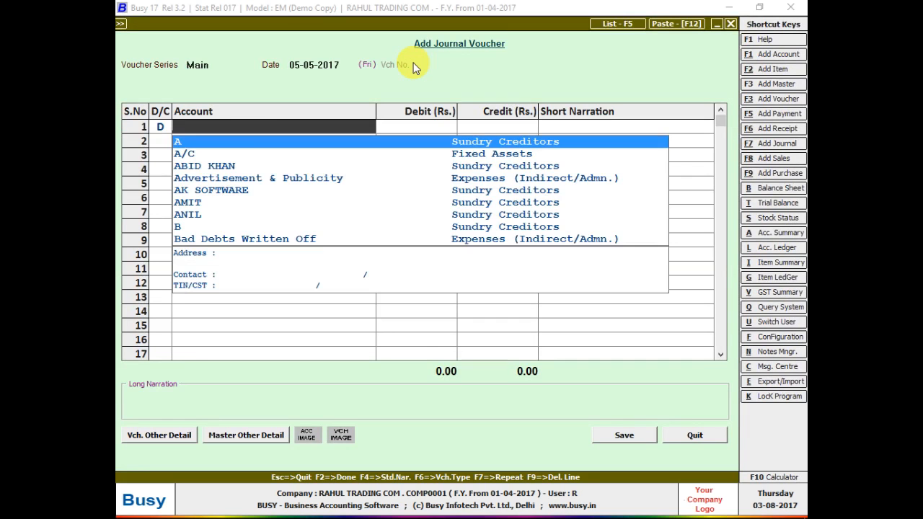
{"action": "type", "text": "ABID"}
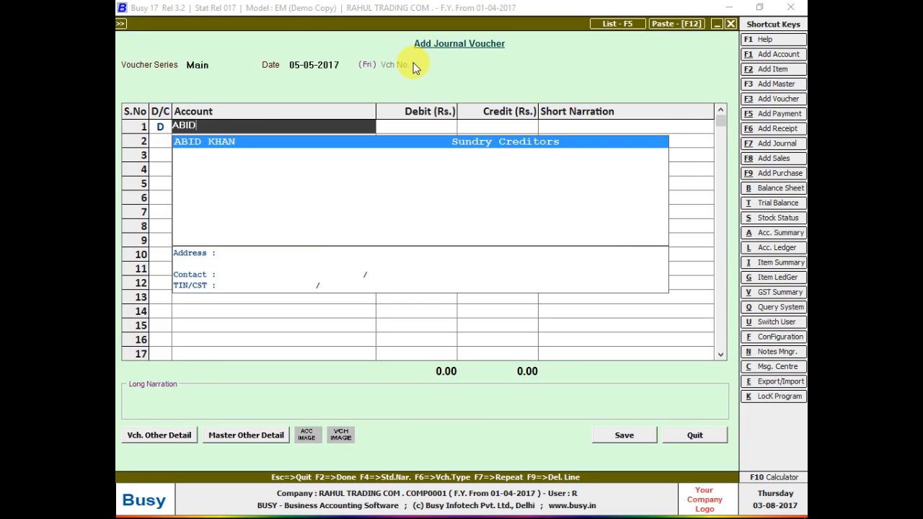
{"action": "key", "text": "Return"}
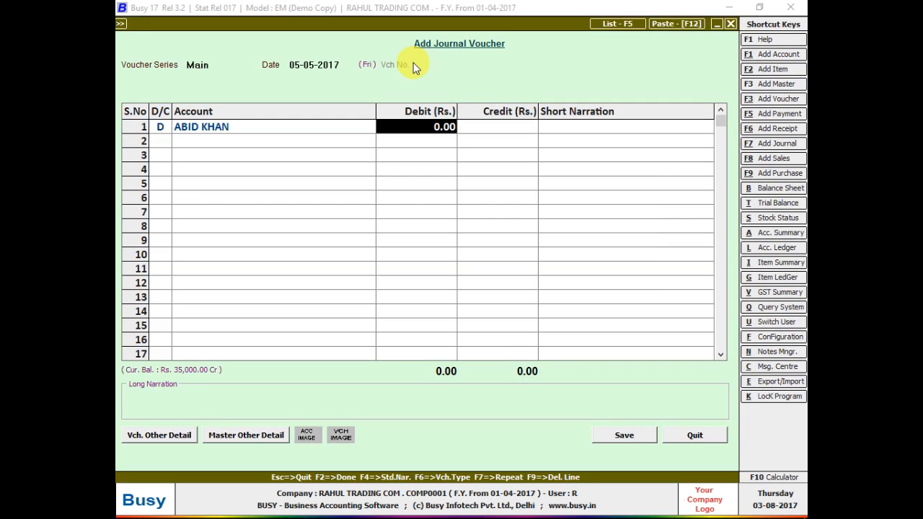
{"action": "type", "text": "35000"}
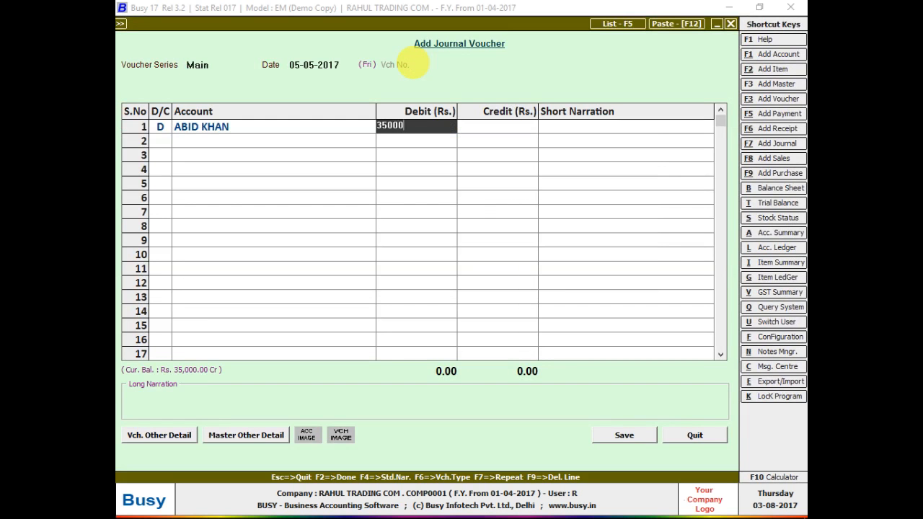
{"action": "key", "text": "Return"}
Step: Debit the second employee's account 12,000 on line 2
{"action": "key", "text": "Return"}
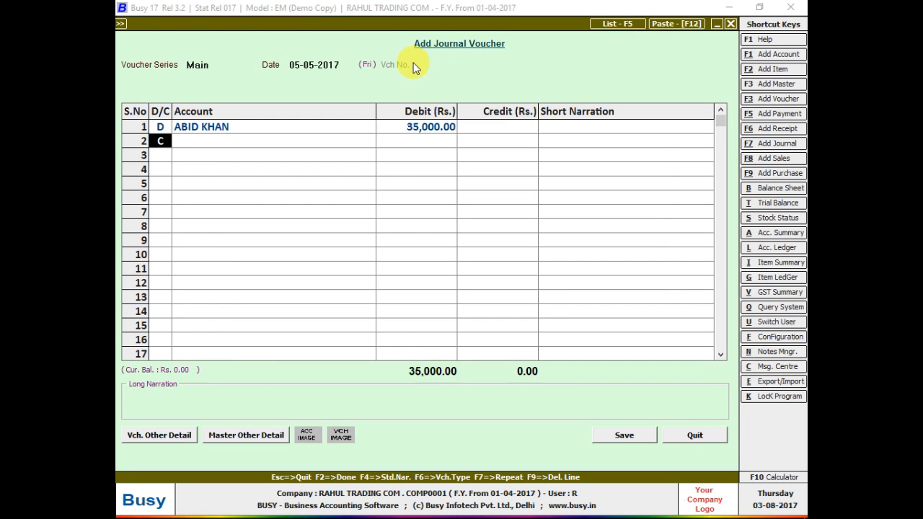
{"action": "key", "text": "Return"}
{"action": "type", "text": "FAR"}
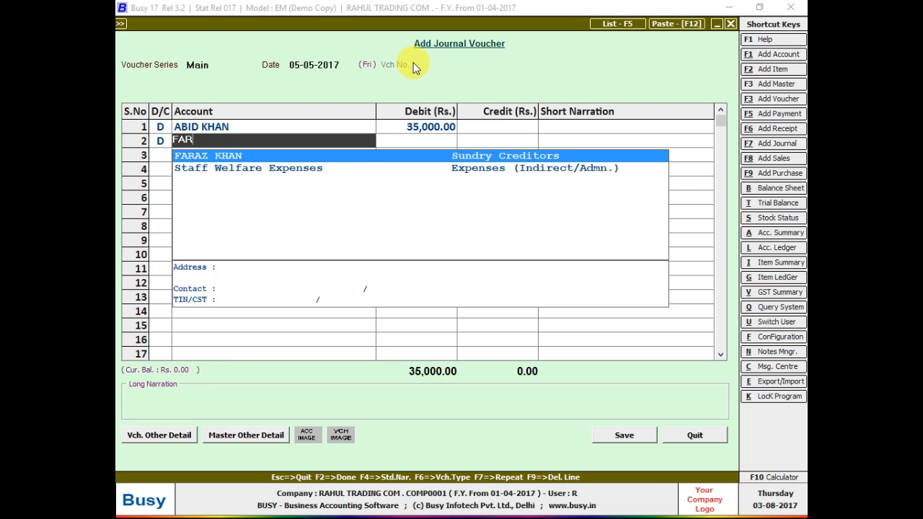
{"action": "key", "text": "Return"}
{"action": "type", "text": "1"}
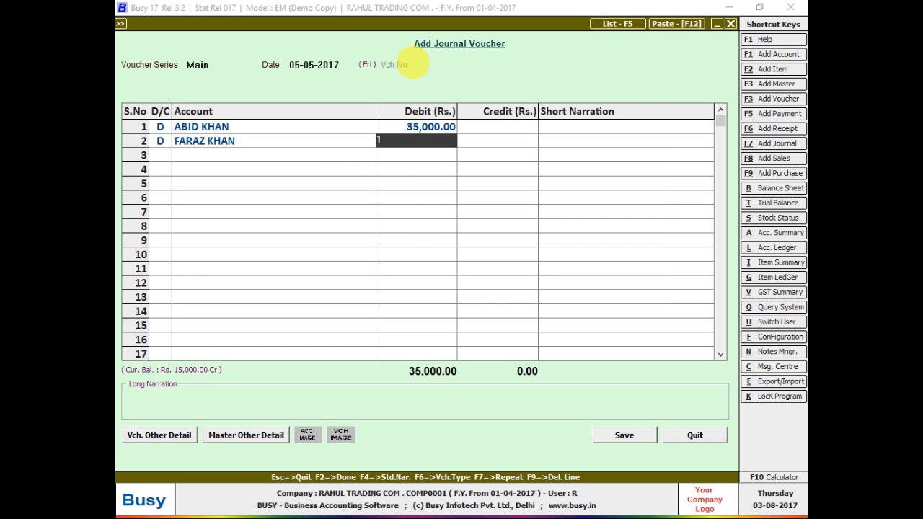
{"action": "type", "text": "2,00"}
{"action": "type", "text": "000"}
{"action": "key", "text": "Return"}
Step: Debit the third employee's account 20,000 on line 3, bringing the debits to 67,000
{"action": "key", "text": "Return"}
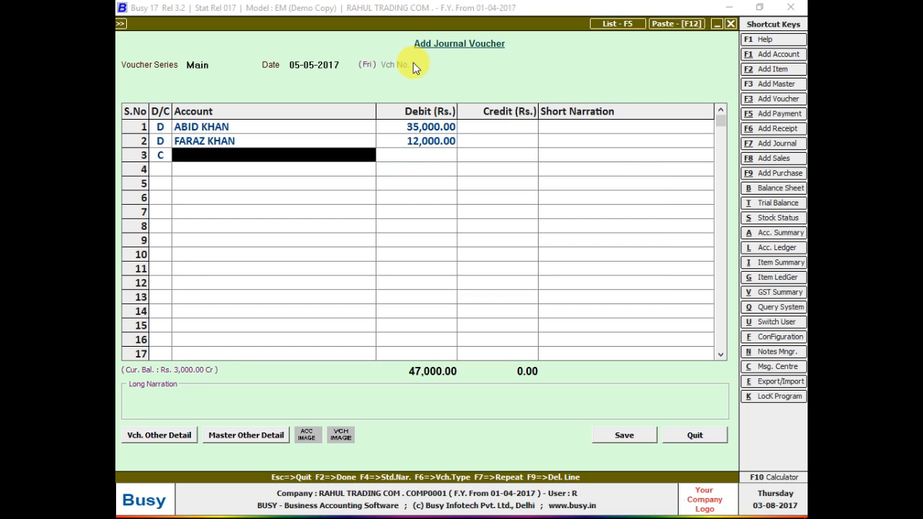
{"action": "key", "text": "Left"}
{"action": "type", "text": "D"}
{"action": "key", "text": "Return"}
{"action": "key", "text": "space"}
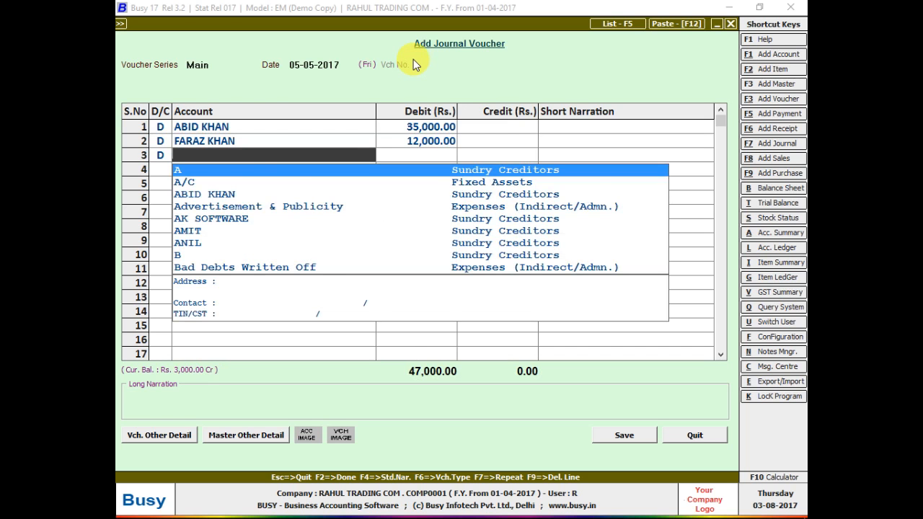
{"action": "type", "text": "DIN"}
{"action": "key", "text": "Return"}
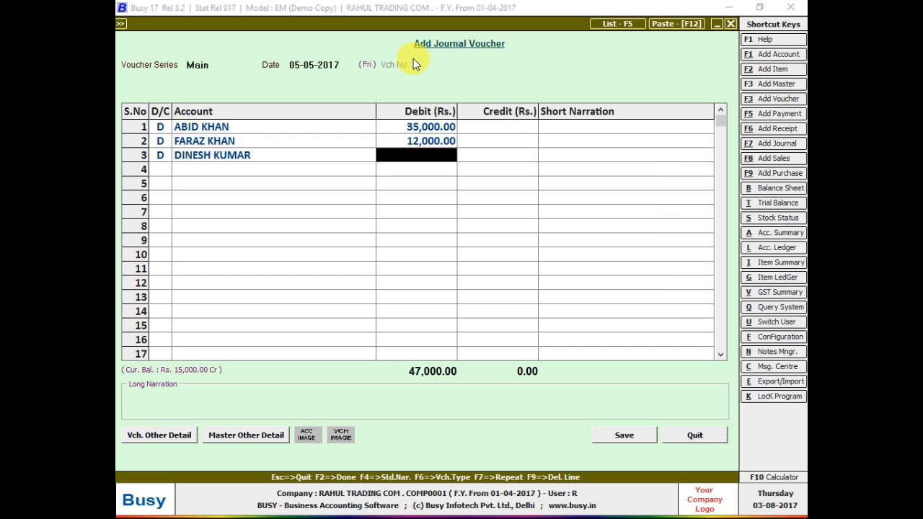
{"action": "type", "text": "2"}
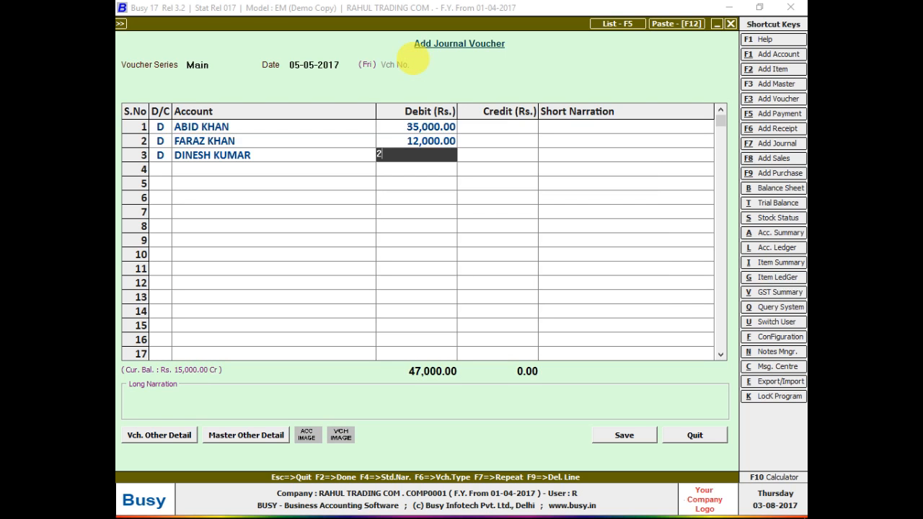
{"action": "type", "text": "0,000000"}
{"action": "key", "text": "Return"}
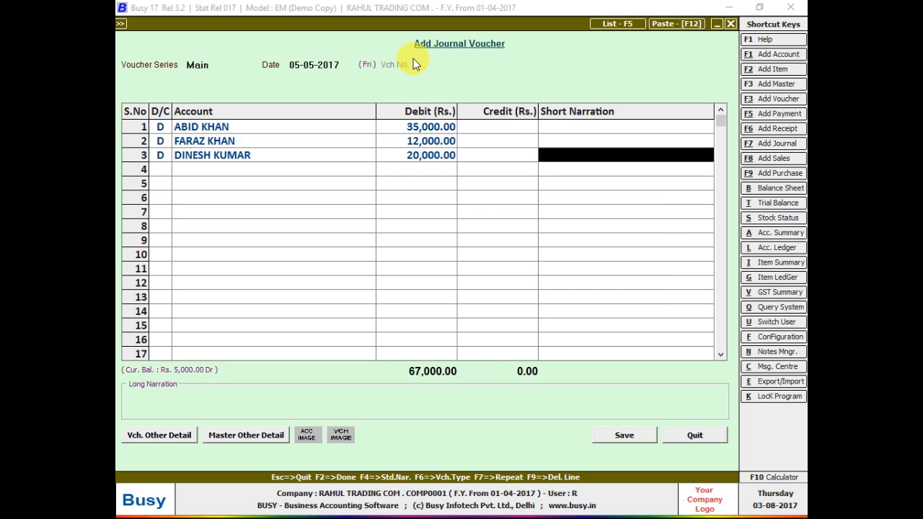
{"action": "key", "text": "Return"}
{"action": "key", "text": "Return"}
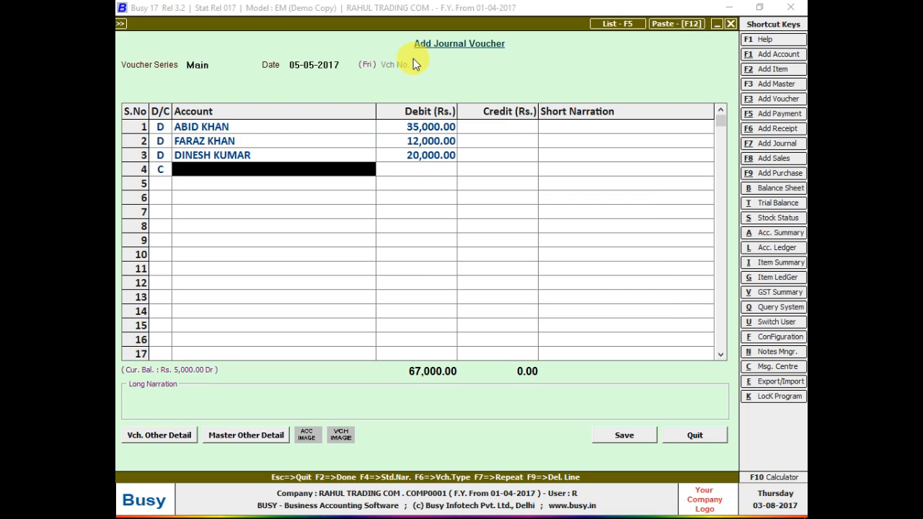
Step: Debit the fourth employee's account 15,000 on line 4
{"action": "key", "text": "Left"}
{"action": "key", "text": "Return"}
{"action": "key", "text": "Left"}
{"action": "key", "text": "d"}
{"action": "key", "text": "Return"}
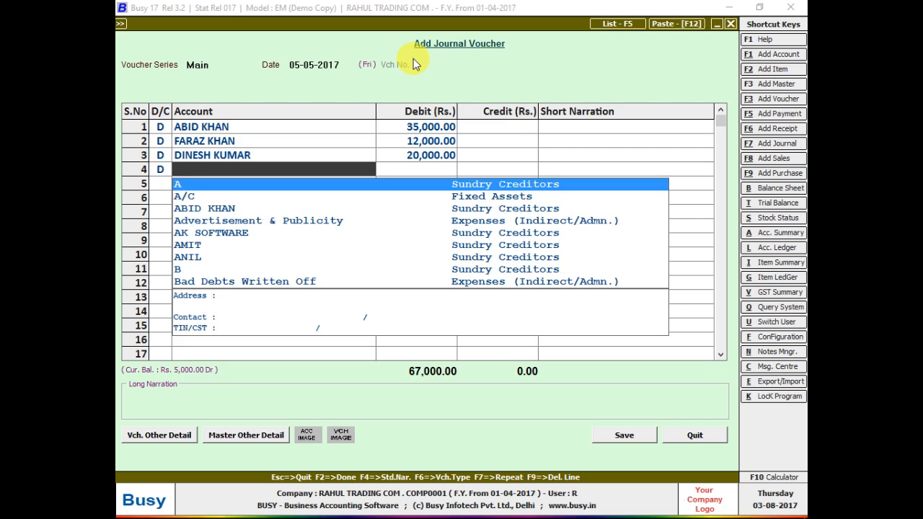
{"action": "type", "text": "VI"}
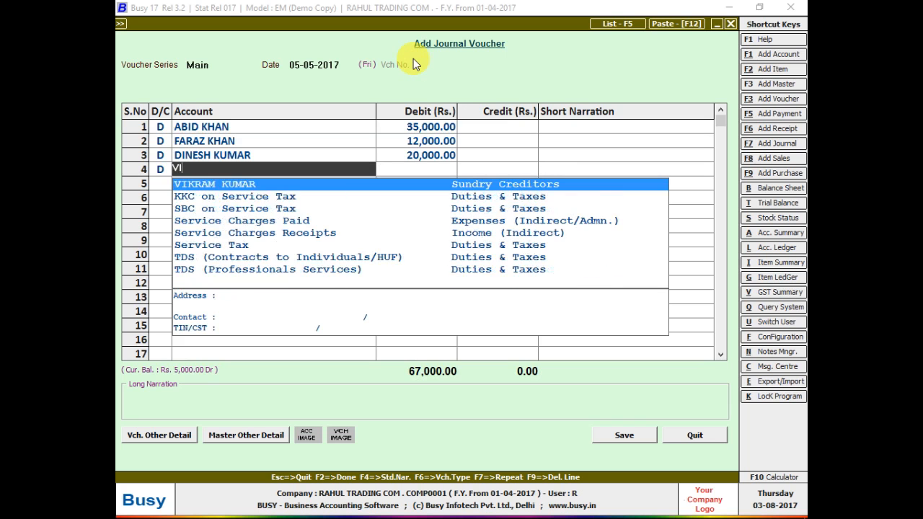
{"action": "key", "text": "Return"}
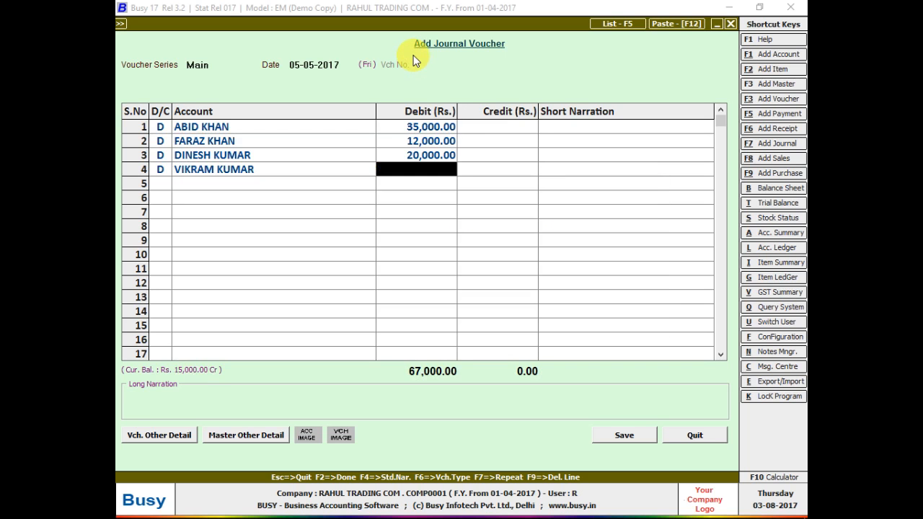
{"action": "type", "text": "15000"}
{"action": "key", "text": "Return"}
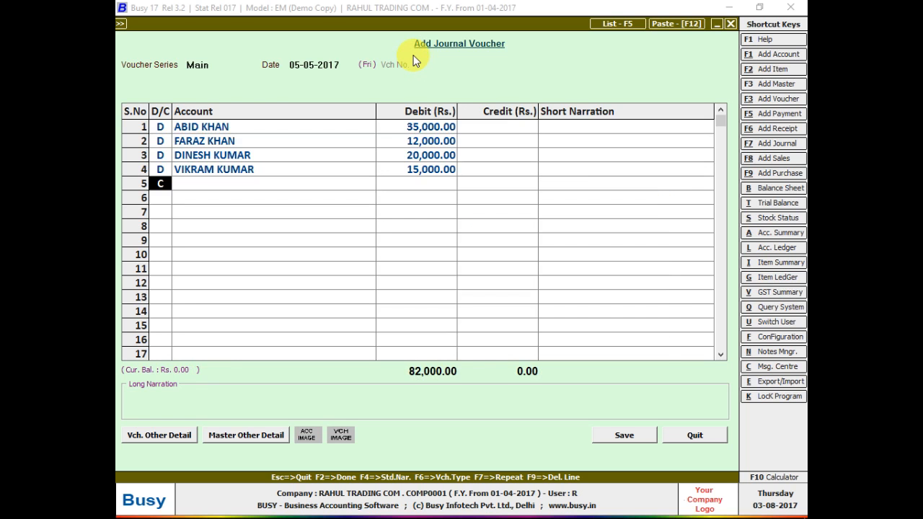
Step: Debit the fifth employee's account 20,000 on line 5
{"action": "key", "text": "Return"}
{"action": "key", "text": "Left"}
{"action": "type", "text": "D"}
{"action": "key", "text": "Return"}
{"action": "type", "text": "RA"}
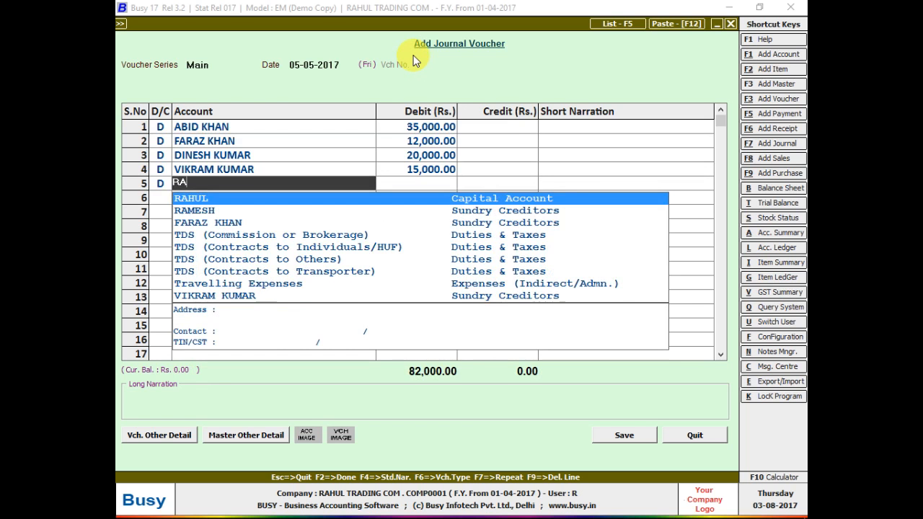
{"action": "key", "text": "BackSpace"}
{"action": "type", "text": "I"}
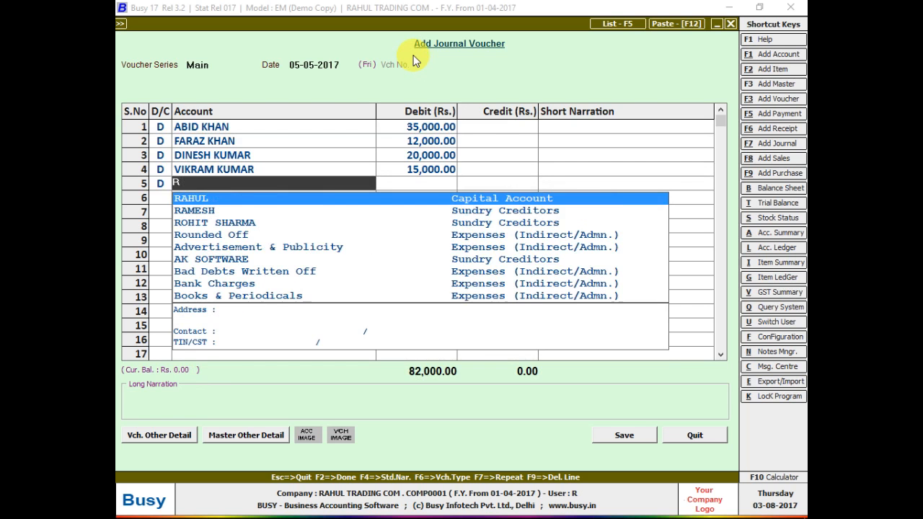
{"action": "type", "text": "OHIT"}
{"action": "key", "text": "Return"}
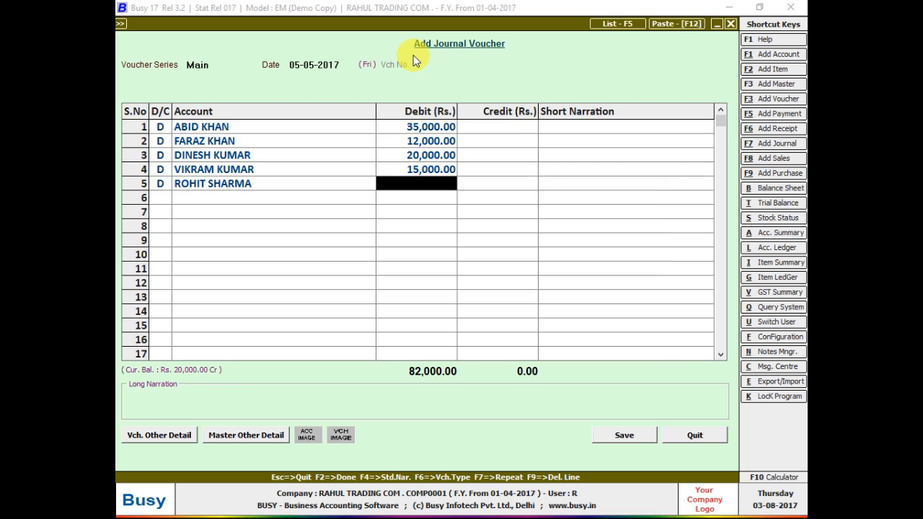
{"action": "type", "text": "20,00"}
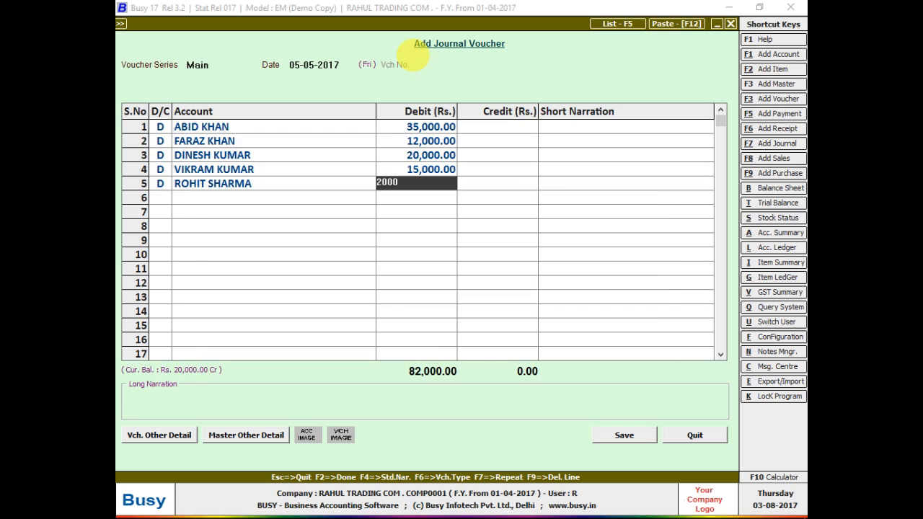
{"action": "type", "text": "0"}
{"action": "key", "text": "Return"}
Step: Credit Cash with the balancing 1,02,000 on line 6
{"action": "key", "text": "Return"}
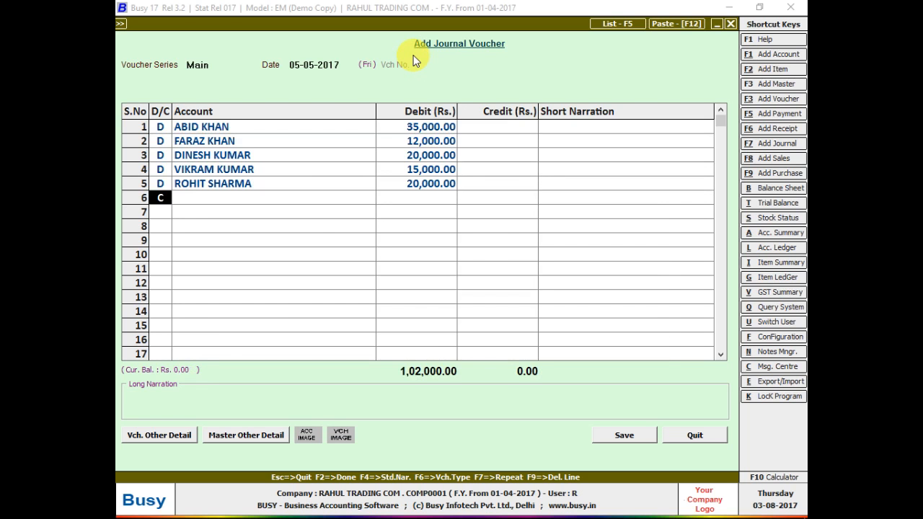
{"action": "key", "text": "Return"}
{"action": "type", "text": "C"}
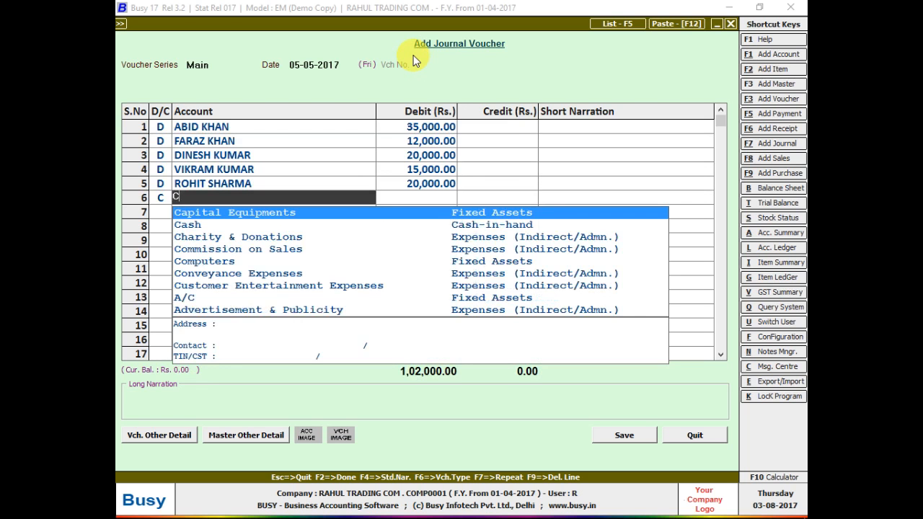
{"action": "type", "text": "AS"}
{"action": "key", "text": "Return"}
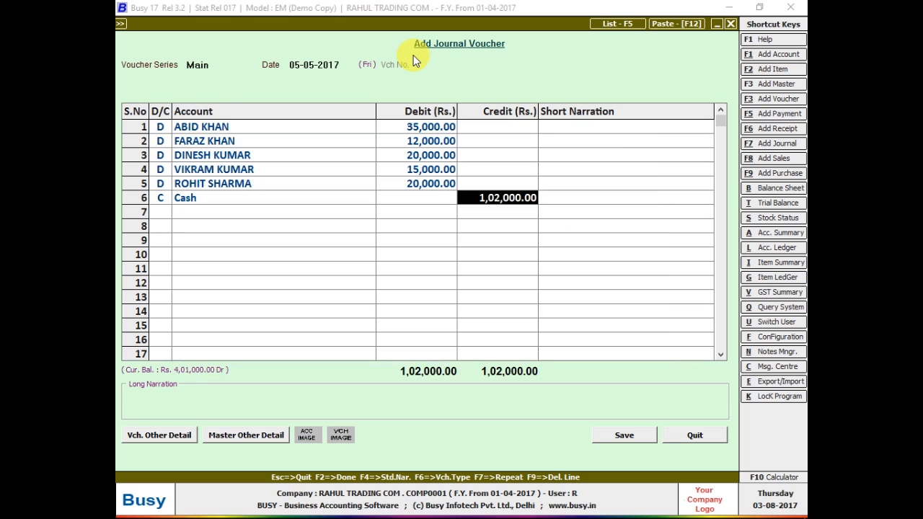
{"action": "key", "text": "Return"}
{"action": "key", "text": "Return"}
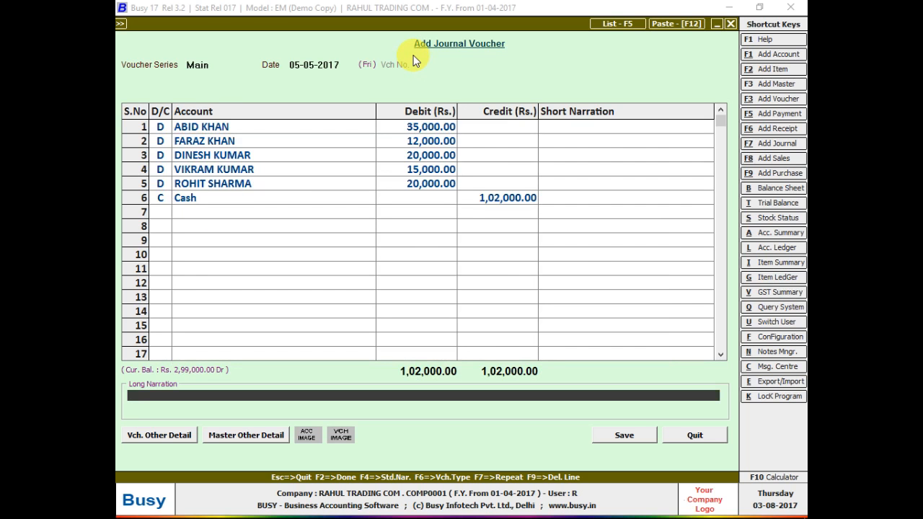
Step: Enter the narration 'BEING ALL EMP SALARY PAID', fixing the typo, and save the voucher
{"action": "type", "text": "BEING ALL EMP"}
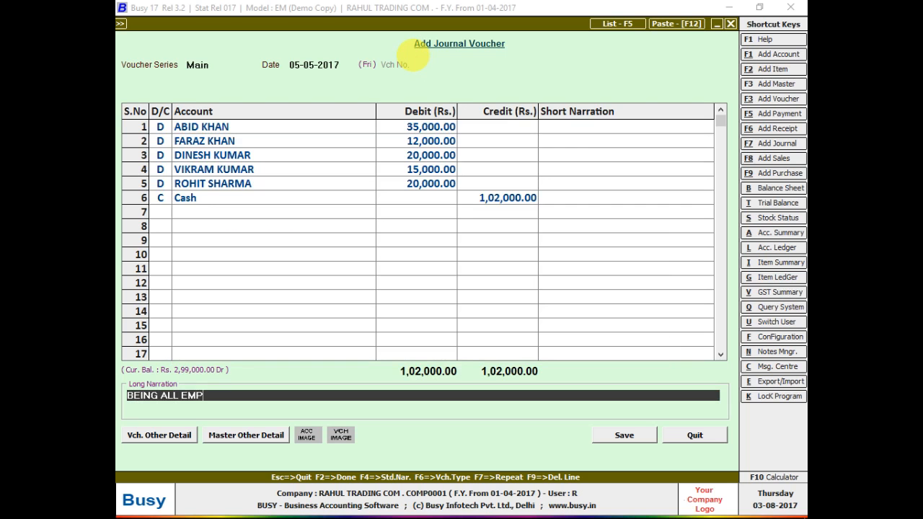
{"action": "type", "text": " SALARY PADI"}
{"action": "key", "text": "BackSpace"}
{"action": "key", "text": "BackSpace"}
{"action": "type", "text": "ID"}
{"action": "key", "text": "Return"}
{"action": "key", "text": "Return"}
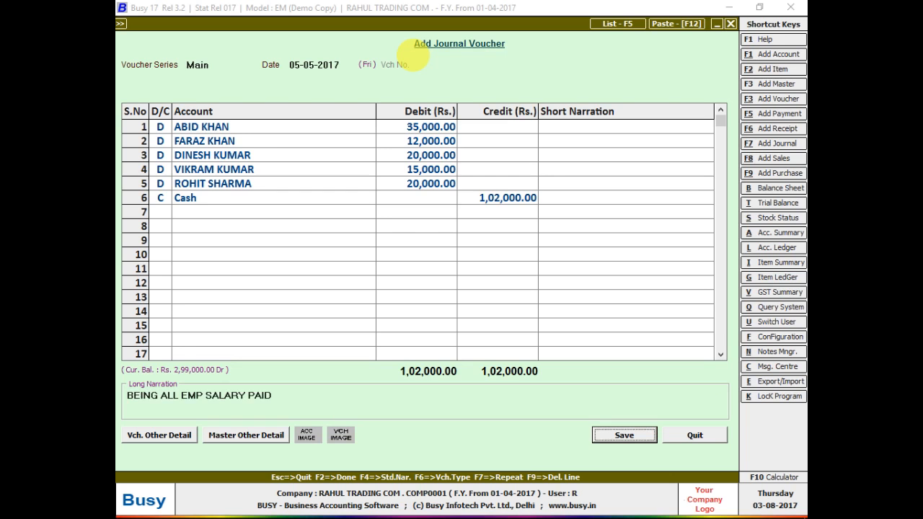
{"action": "key", "text": "Return"}
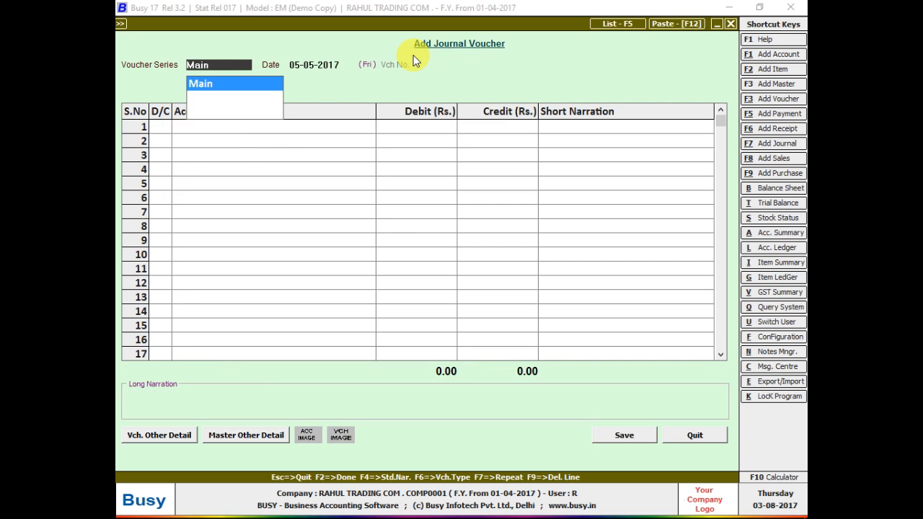
Step: Open the 05-05-2017 voucher from the journal voucher list, then bring up Account Ledger options
{"action": "key", "text": "F5"}
{"action": "key", "text": "Return"}
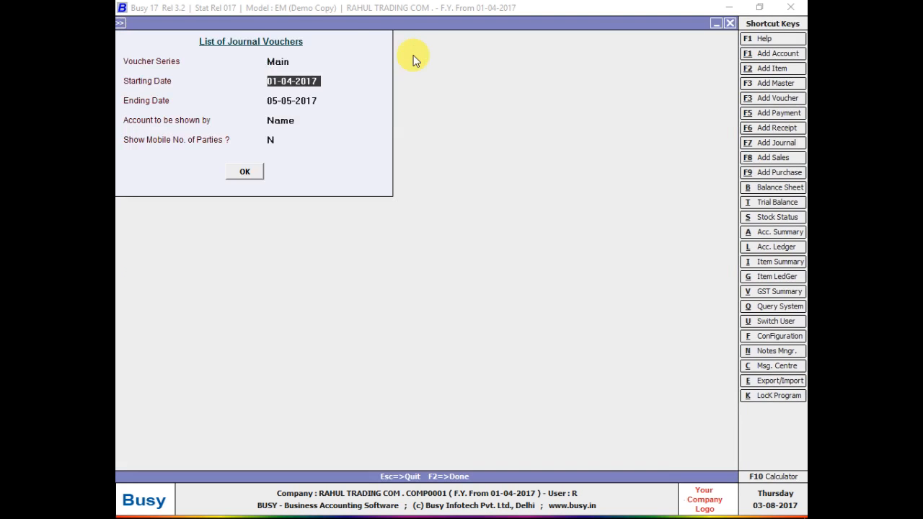
{"action": "key", "text": "Return"}
{"action": "key", "text": "Return"}
{"action": "key", "text": "F2"}
{"action": "key", "text": "Down"}
{"action": "key", "text": "Down"}
{"action": "key", "text": "Down"}
{"action": "key", "text": "Down"}
{"action": "key", "text": "Down"}
{"action": "key", "text": "Down"}
{"action": "key", "text": "Down"}
{"action": "key", "text": "Down"}
{"action": "key", "text": "Down"}
{"action": "key", "text": "Down"}
{"action": "key", "text": "Down"}
{"action": "key", "text": "Down"}
{"action": "key", "text": "Down"}
{"action": "key", "text": "Down"}
{"action": "key", "text": "Down"}
{"action": "key", "text": "Down"}
{"action": "key", "text": "Down"}
{"action": "key", "text": "Down"}
{"action": "key", "text": "Down"}
{"action": "key", "text": "Down"}
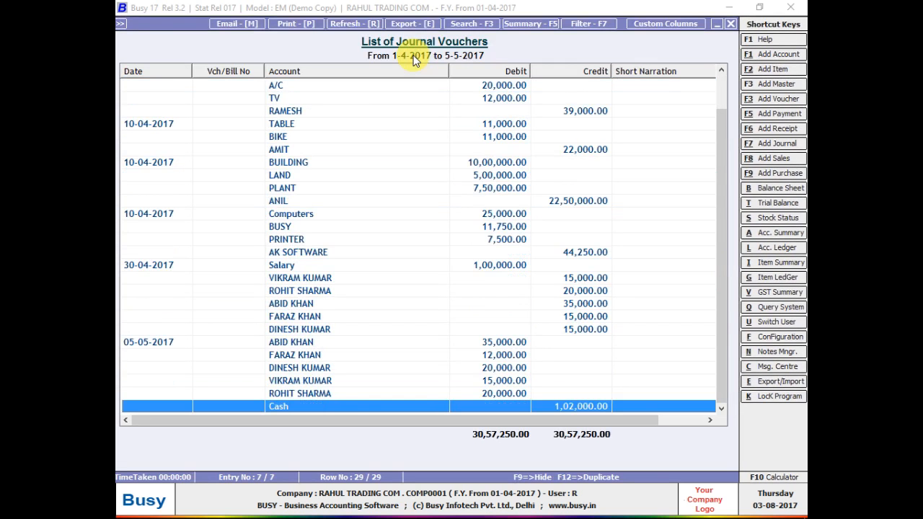
{"action": "key", "text": "Up"}
{"action": "key", "text": "Up"}
{"action": "key", "text": "Up"}
{"action": "key", "text": "Up"}
{"action": "key", "text": "Up"}
{"action": "key", "text": "Return"}
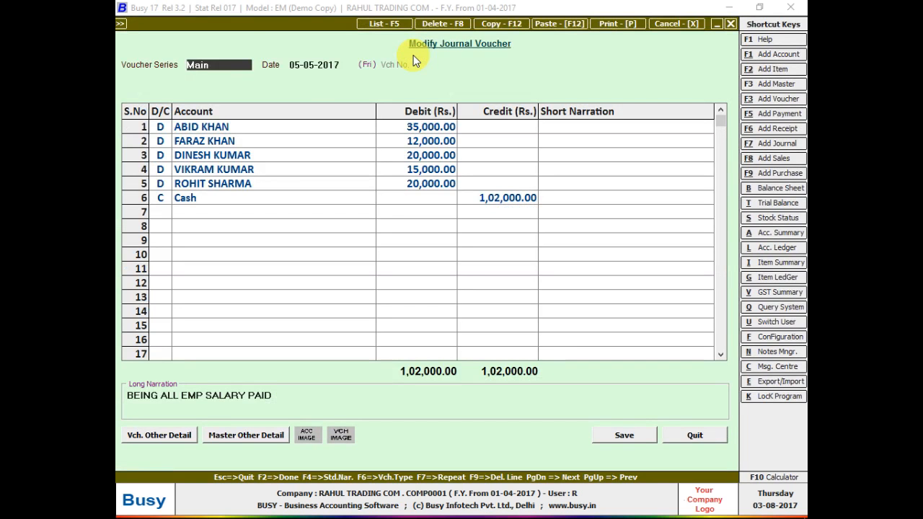
{"action": "key", "text": "alt+l"}
Step: View the DIN employee's ledger, then the FA employee's ledger down to the salary paid entry
{"action": "type", "text": "DIN"}
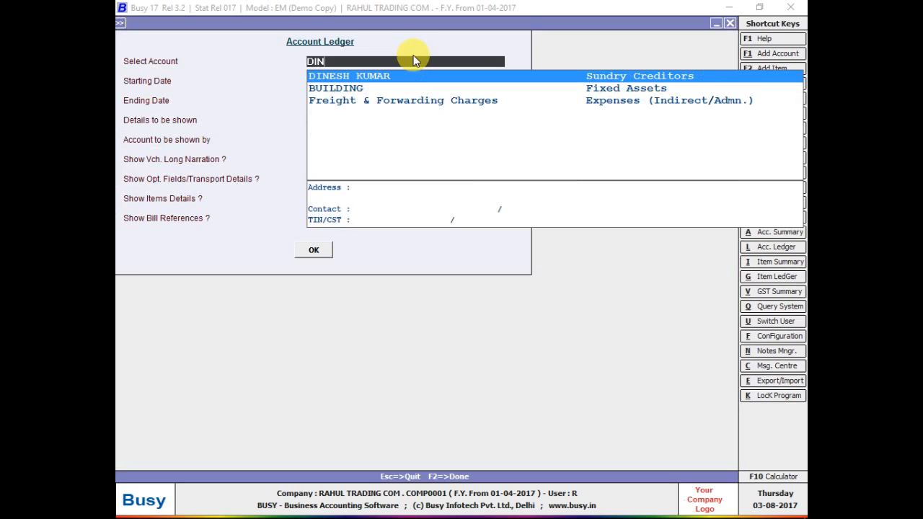
{"action": "key", "text": "Return"}
{"action": "key", "text": "Return"}
{"action": "key", "text": "F2"}
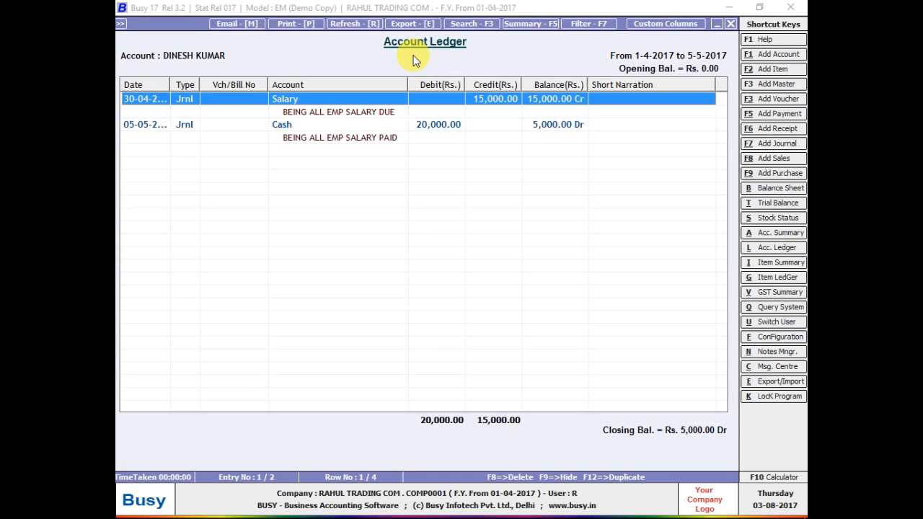
{"action": "key", "text": "Escape"}
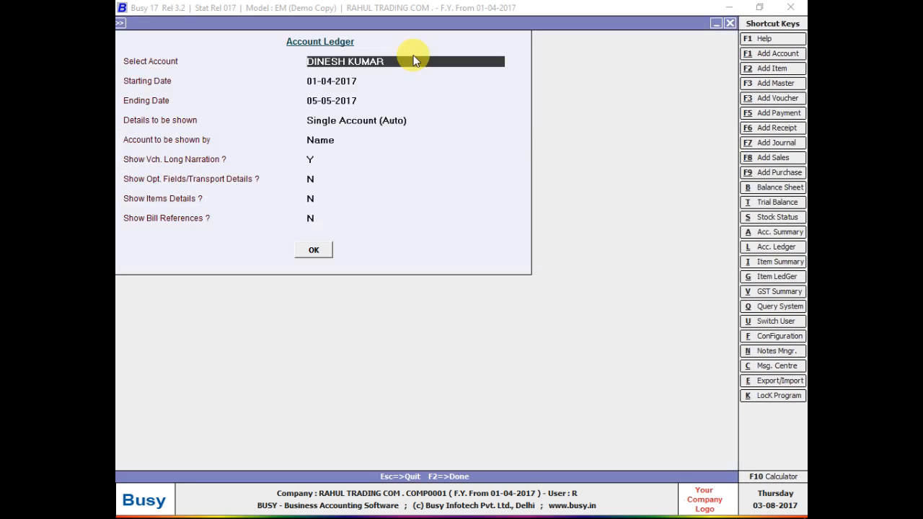
{"action": "type", "text": "FA"}
{"action": "key", "text": "Return"}
{"action": "key", "text": "Return"}
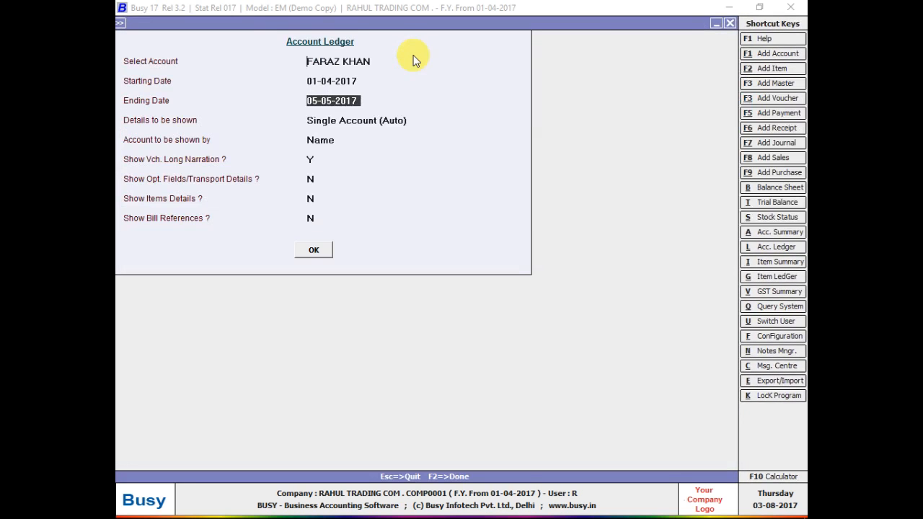
{"action": "key", "text": "F2"}
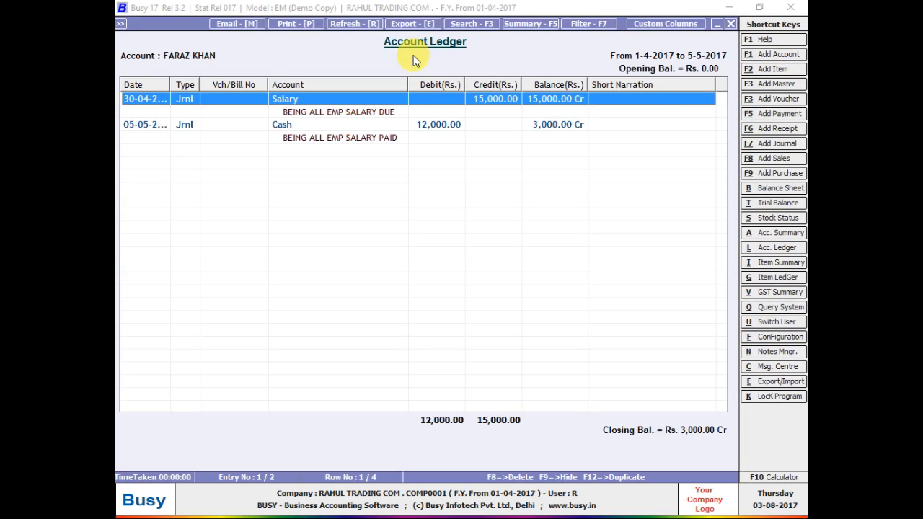
{"action": "key", "text": "Down"}
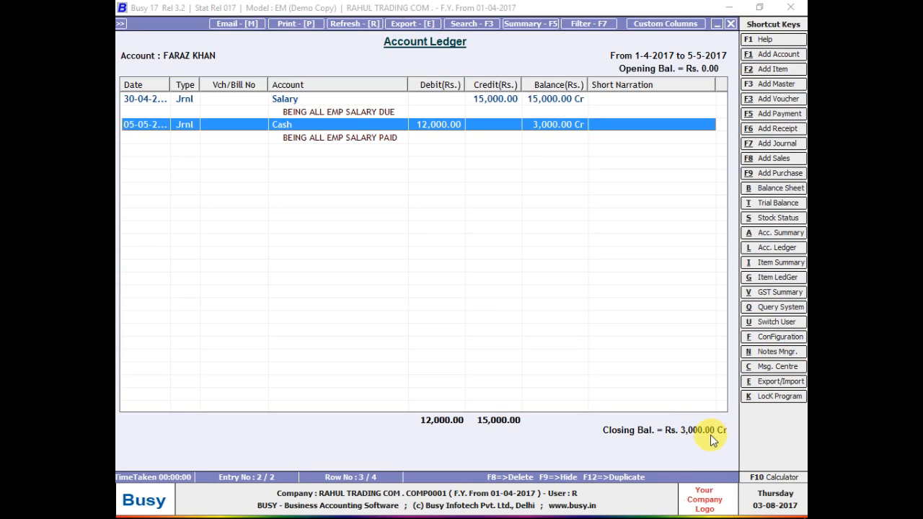
{"action": "key", "text": "Escape"}
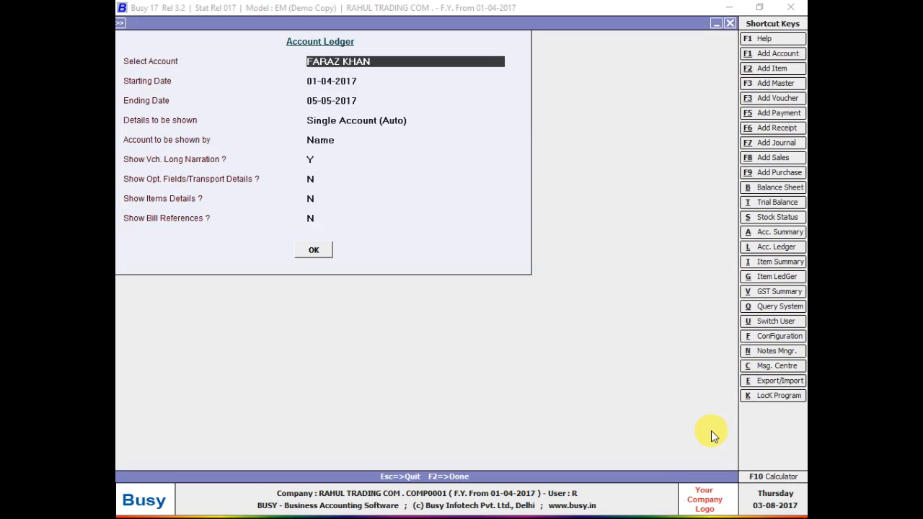
Step: Check the ABID employee's ledger salary due entry, then reopen the FARA employee's ledger
{"action": "type", "text": "ABID"}
{"action": "key", "text": "Return"}
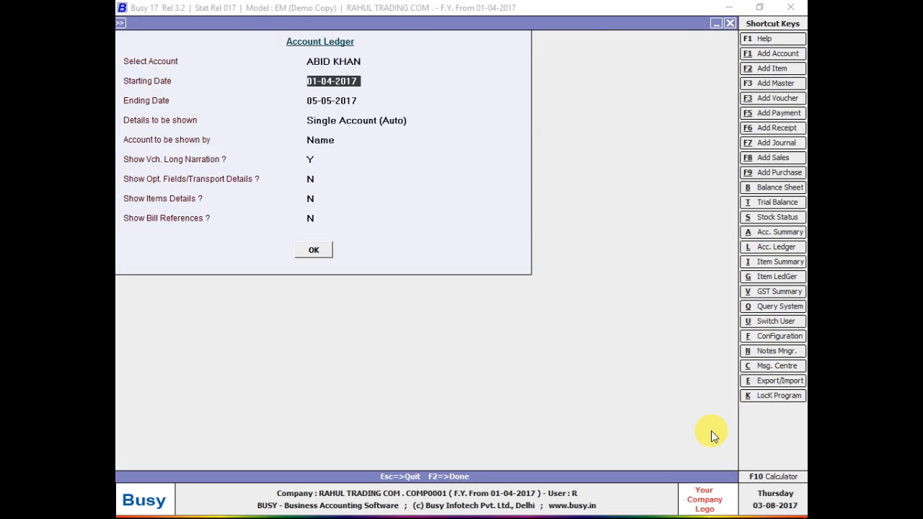
{"action": "key", "text": "Return"}
{"action": "key", "text": "F2"}
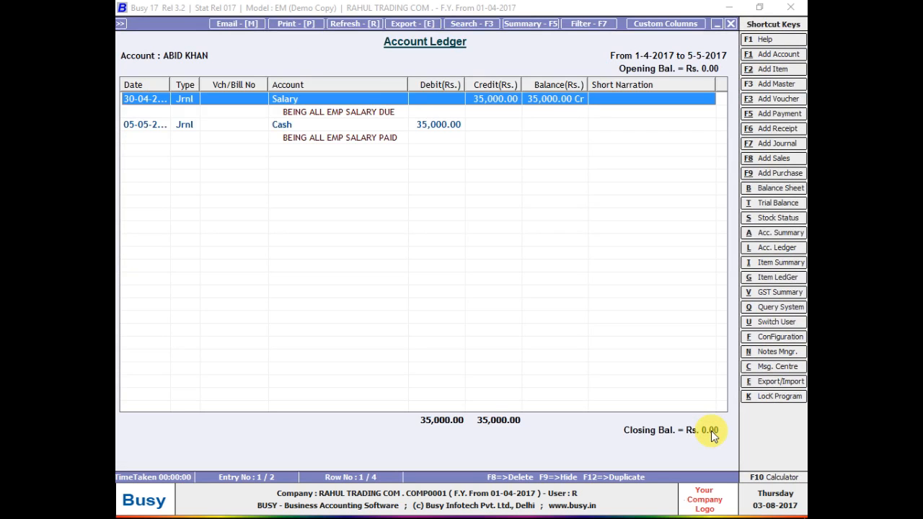
{"action": "key", "text": "Down"}
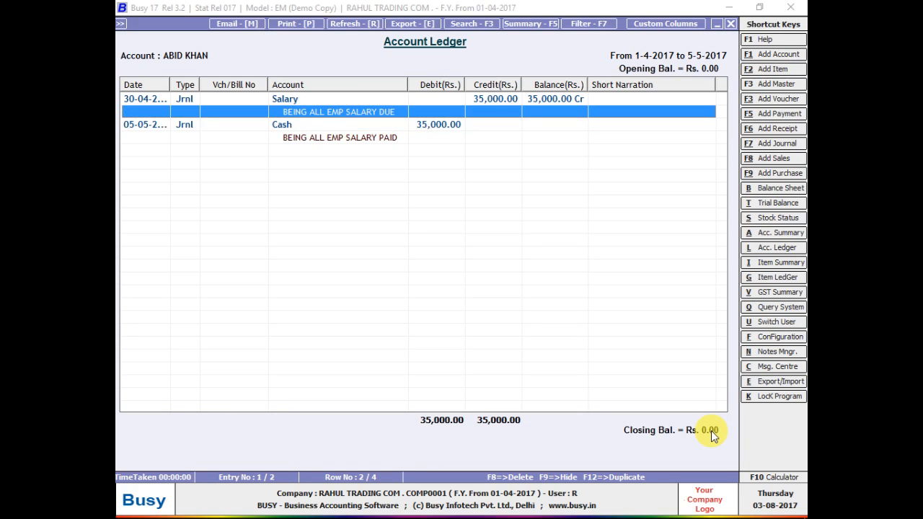
{"action": "key", "text": "Escape"}
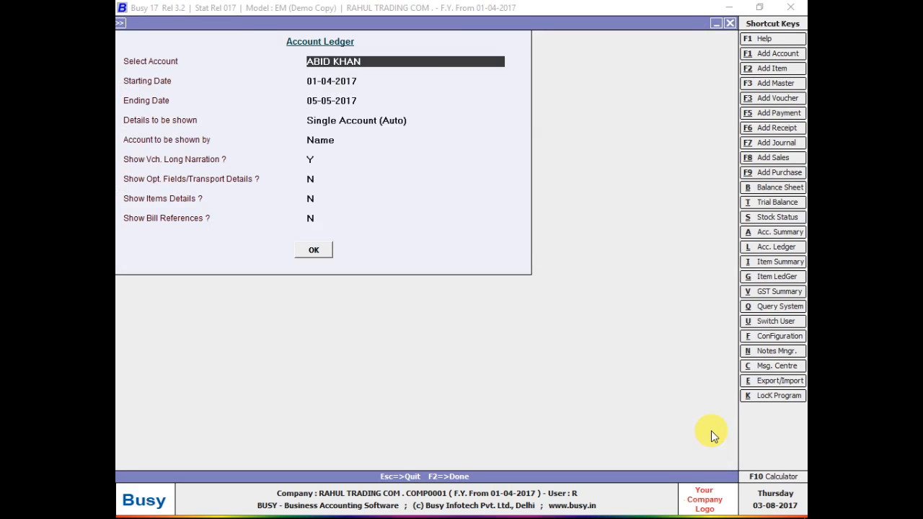
{"action": "type", "text": "FARA"}
{"action": "key", "text": "Return"}
{"action": "key", "text": "F2"}
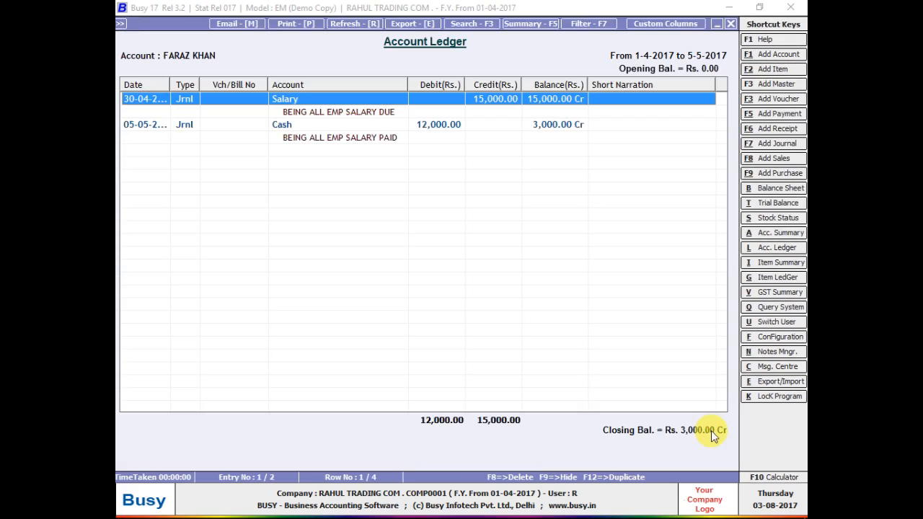
{"action": "key", "text": "Escape"}
Step: Recheck the DINE employee's ledger entries and return to the journal voucher list
{"action": "type", "text": "DINE"}
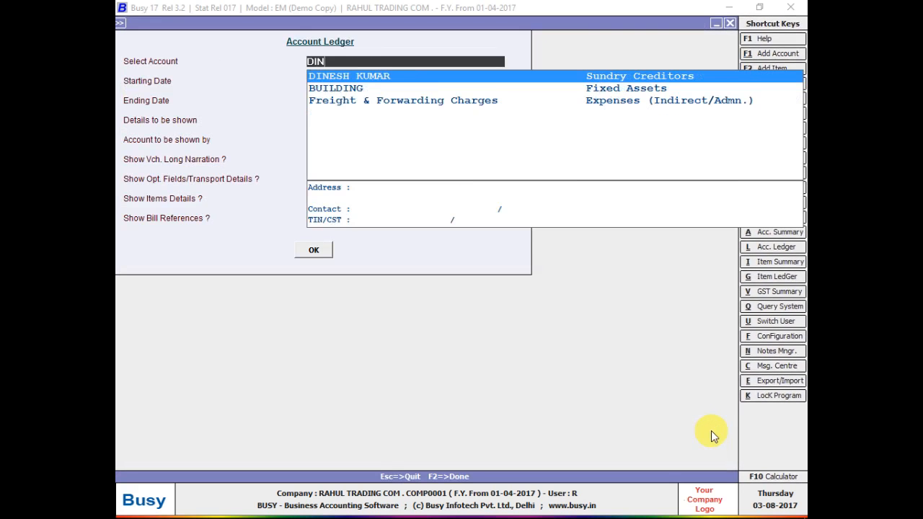
{"action": "key", "text": "Return"}
{"action": "key", "text": "Return"}
{"action": "key", "text": "F2"}
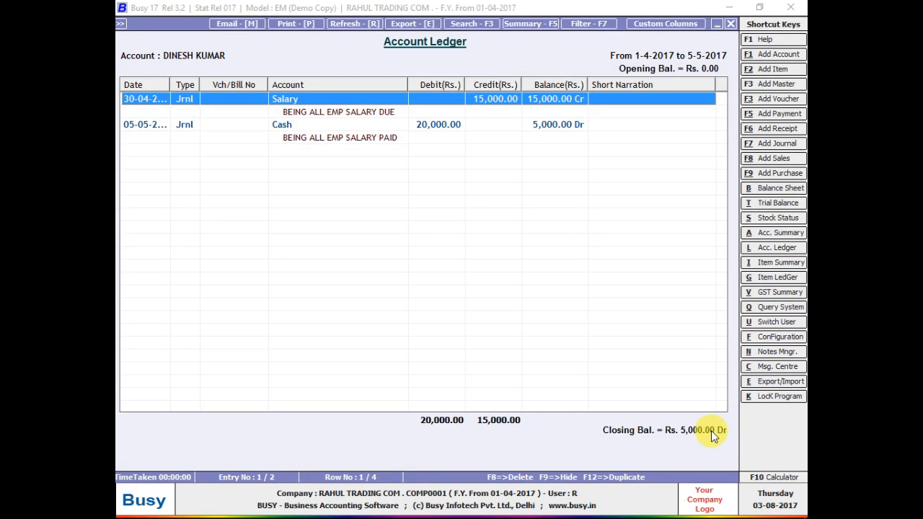
{"action": "key", "text": "Down"}
{"action": "key", "text": "Down"}
{"action": "key", "text": "Down"}
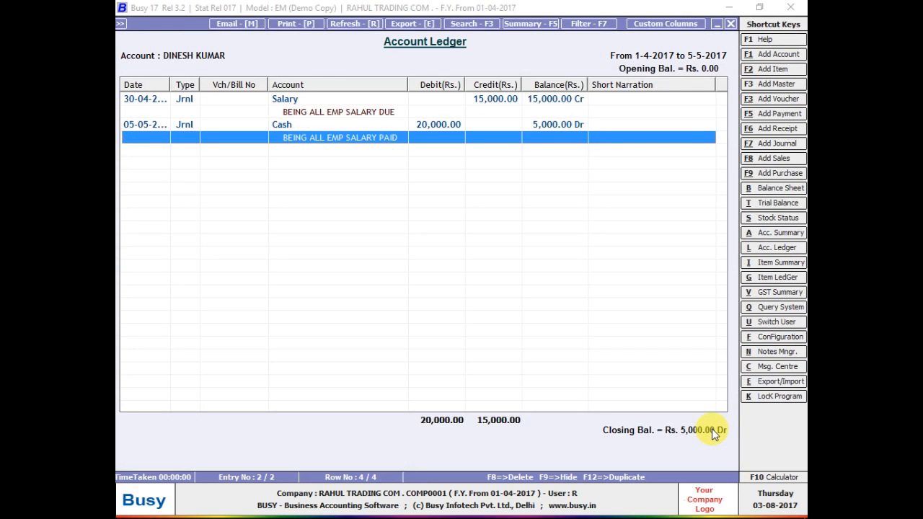
{"action": "key", "text": "Escape"}
{"action": "key", "text": "Escape"}
{"action": "key", "text": "Escape"}
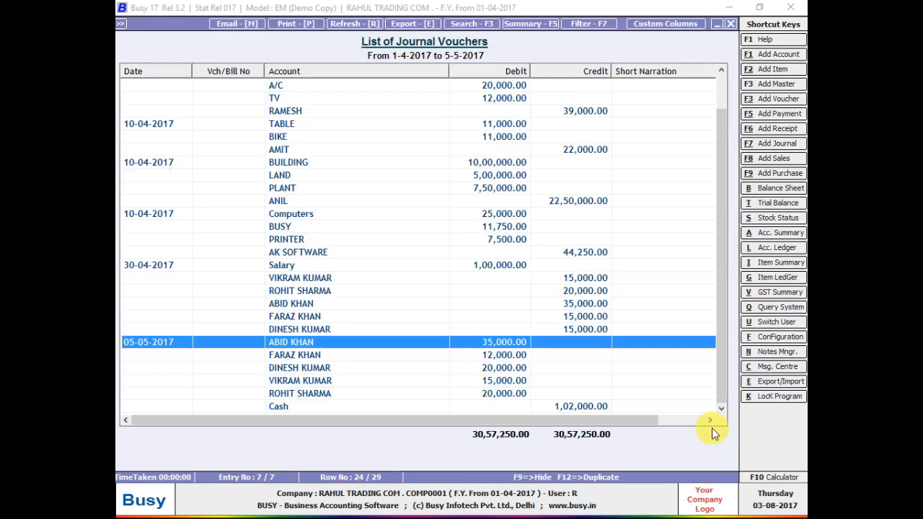
Step: Discard the open form and start a new Main-series journal voucher dated 30-05-2017
{"action": "key", "text": "Escape"}
{"action": "key", "text": "Escape"}
{"action": "key", "text": "Escape"}
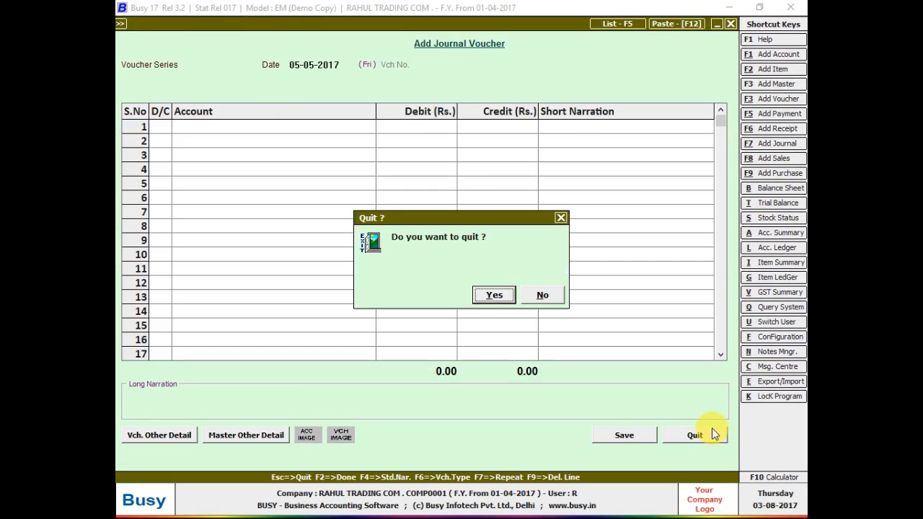
{"action": "key", "text": "Return"}
{"action": "key", "text": "Escape"}
{"action": "key", "text": "Return"}
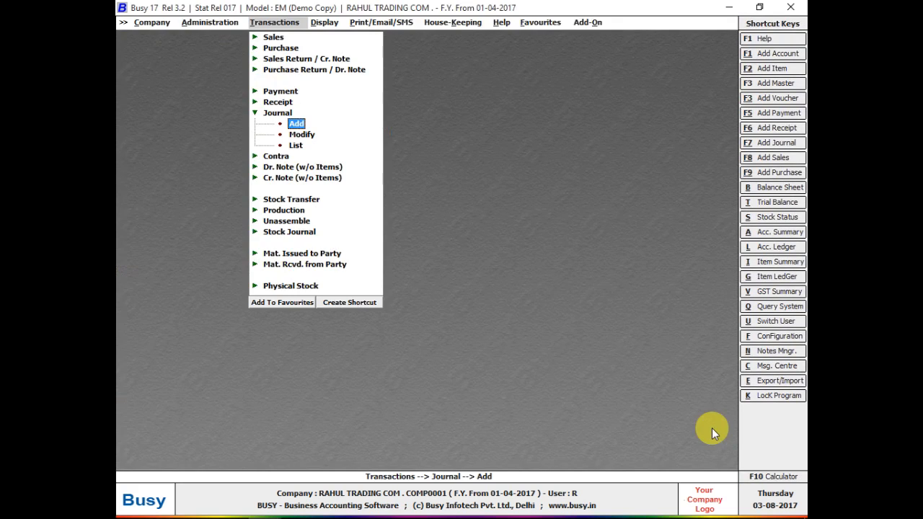
{"action": "key", "text": "Return"}
{"action": "key", "text": "Return"}
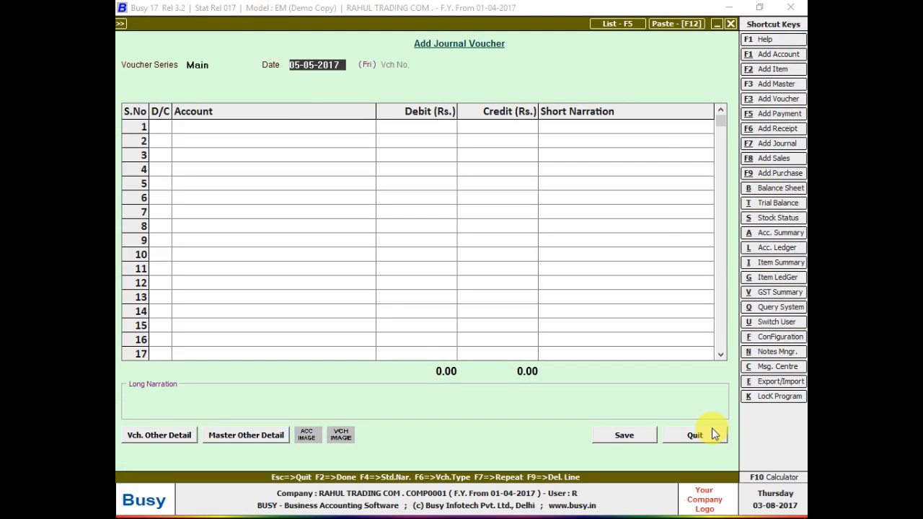
{"action": "type", "text": "30-5"}
{"action": "key", "text": "Return"}
{"action": "key", "text": "Return"}
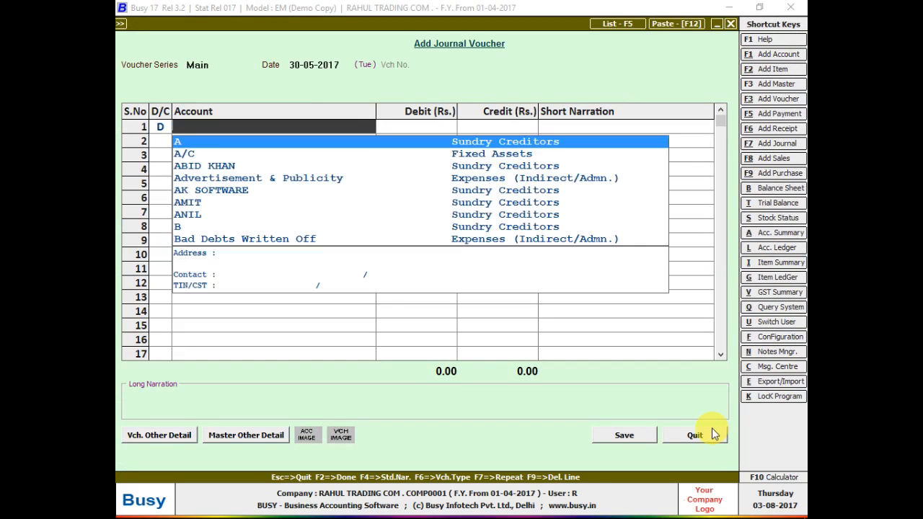
Step: Enter the employee account on row 1, then clear the row and restart it as a credit
{"action": "type", "text": "DIN"}
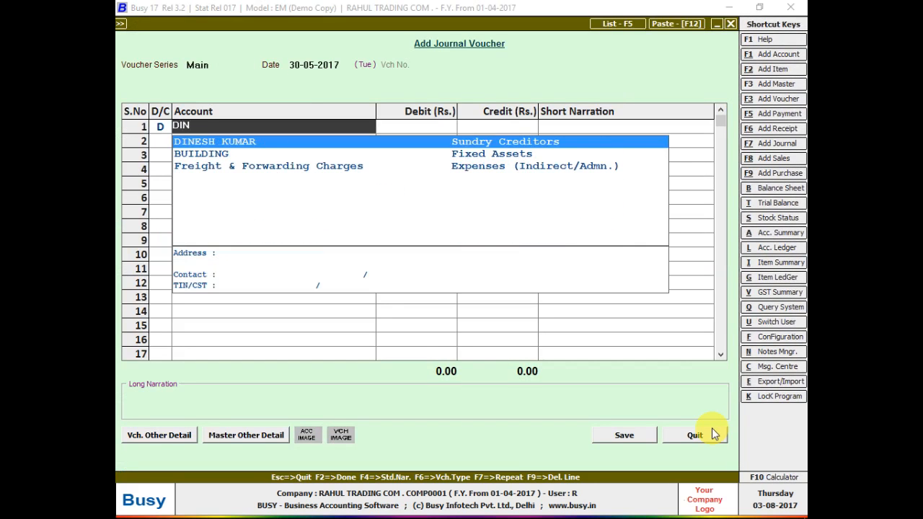
{"action": "key", "text": "Return"}
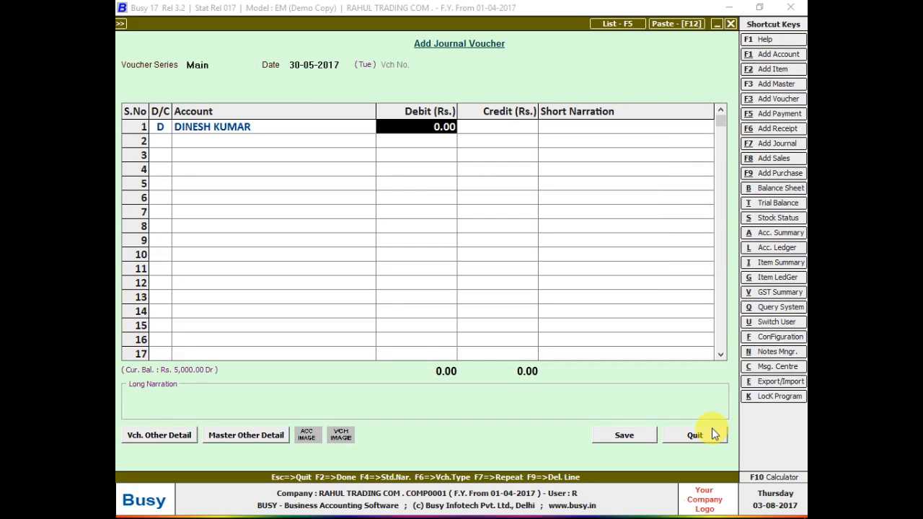
{"action": "key", "text": "shift+Tab"}
{"action": "key", "text": "shift+Tab"}
{"action": "type", "text": "C"}
{"action": "key", "text": "Return"}
{"action": "key", "text": "Return"}
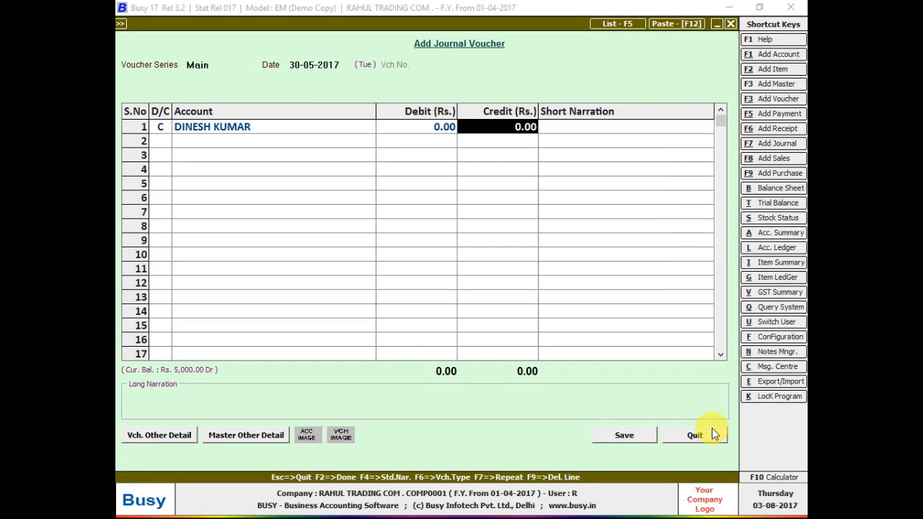
{"action": "key", "text": "shift+Tab"}
{"action": "key", "text": "shift+Tab"}
{"action": "key", "text": "F9"}
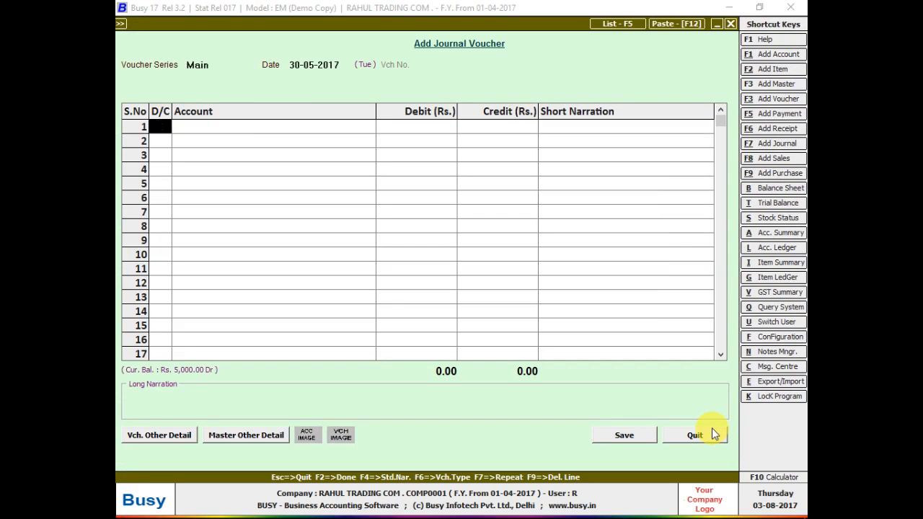
{"action": "type", "text": "C"}
{"action": "key", "text": "Return"}
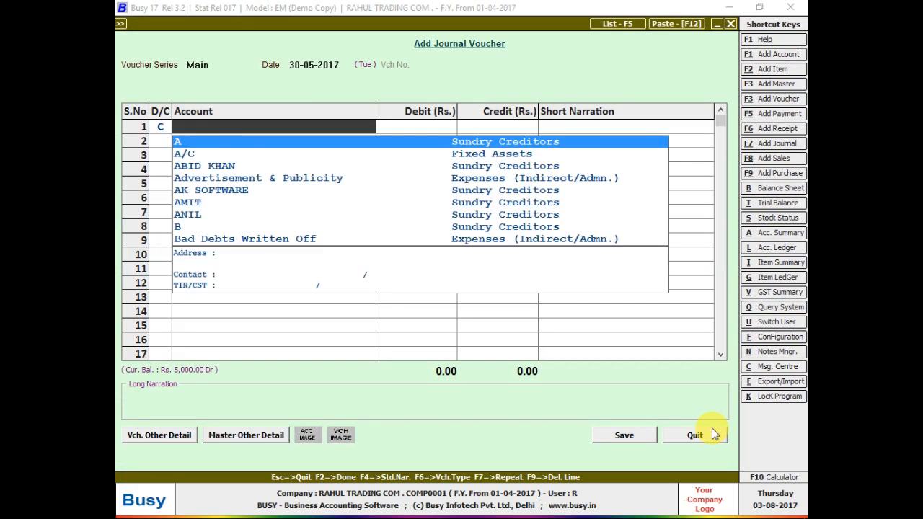
Step: Credit the employee's account 1,50,000 and debit Salary on row 2
{"action": "type", "text": "DIN"}
{"action": "key", "text": "Return"}
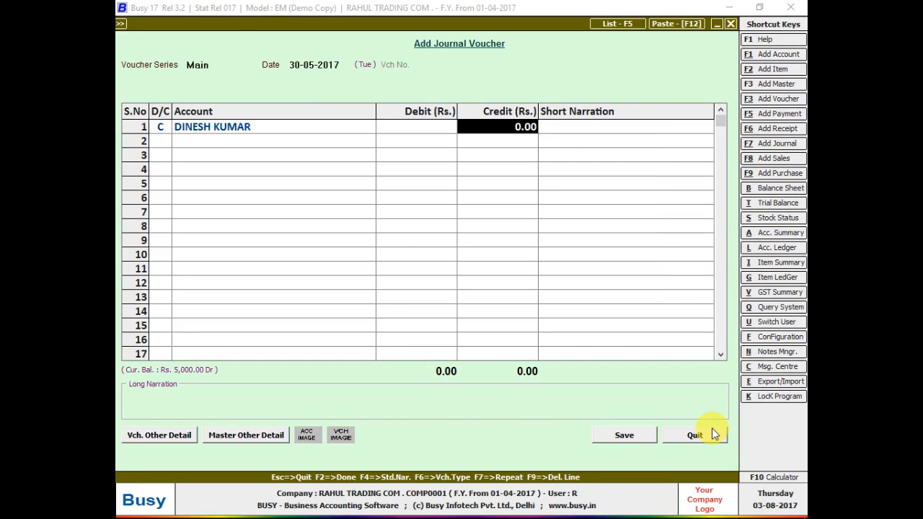
{"action": "type", "text": "1,50,00"}
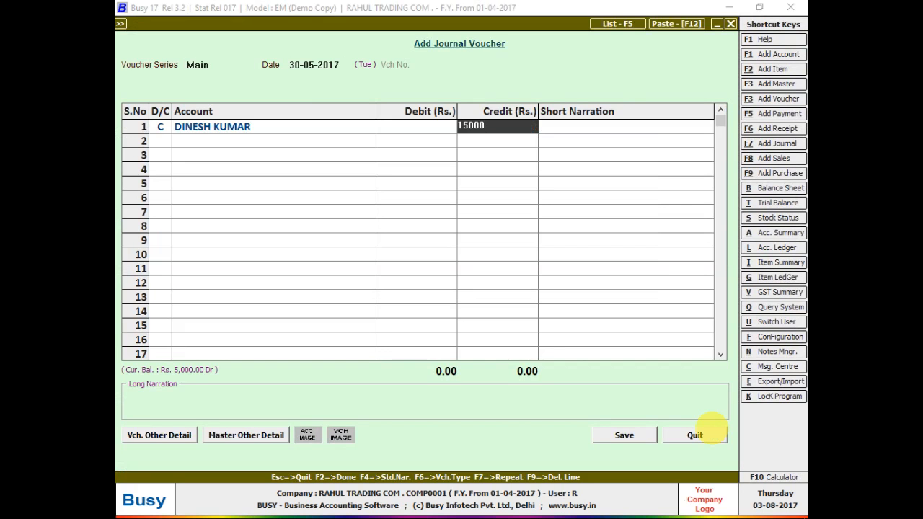
{"action": "type", "text": "0"}
{"action": "key", "text": "Return"}
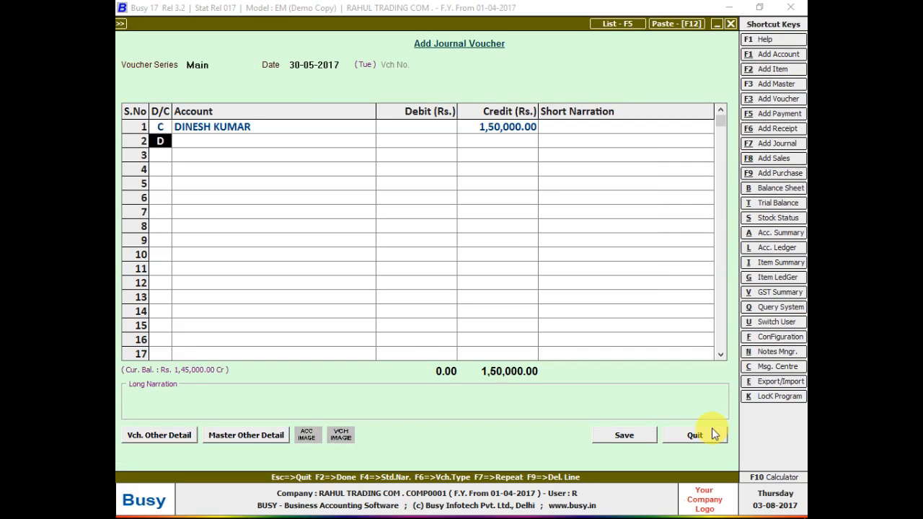
{"action": "key", "text": "Return"}
{"action": "type", "text": "sLR"}
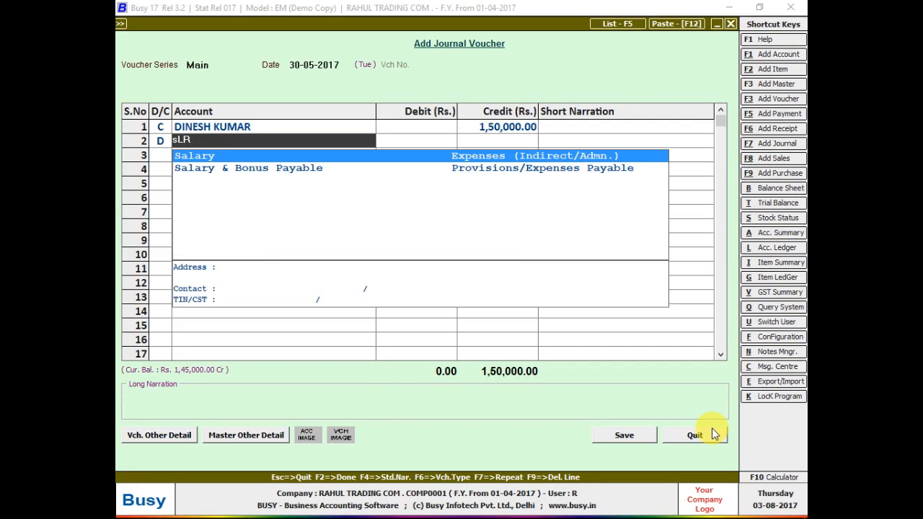
{"action": "key", "text": "Return"}
{"action": "key", "text": "Return"}
{"action": "key", "text": "Return"}
{"action": "key", "text": "Return"}
{"action": "key", "text": "Return"}
{"action": "key", "text": "Return"}
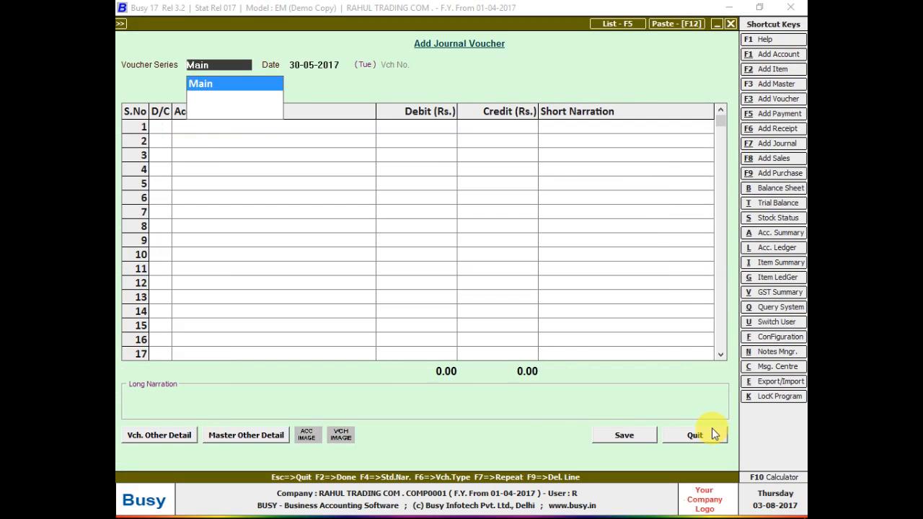
Step: Open the newest Salary journal voucher from the journal voucher list for editing
{"action": "key", "text": "F5"}
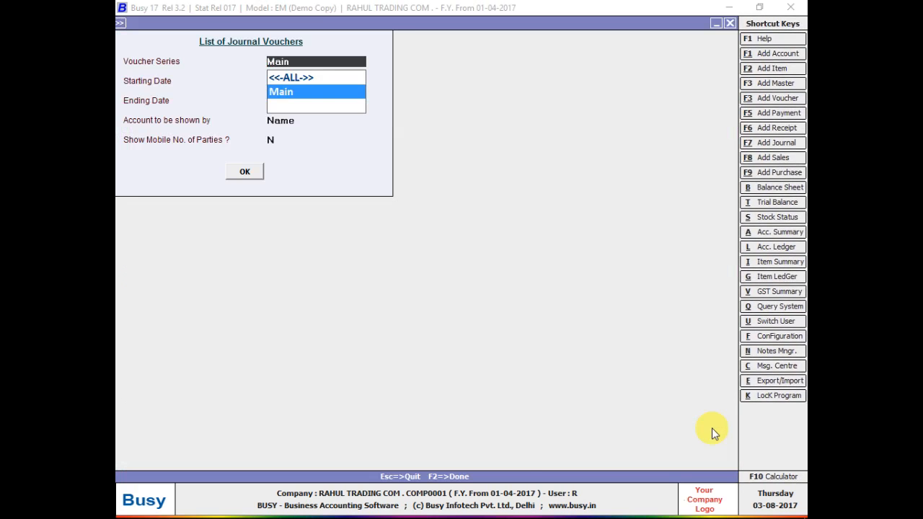
{"action": "key", "text": "F2"}
{"action": "key", "text": "Down"}
{"action": "key", "text": "Down"}
{"action": "key", "text": "Down"}
{"action": "key", "text": "Down"}
{"action": "key", "text": "Down"}
{"action": "key", "text": "Down"}
{"action": "key", "text": "Down"}
{"action": "key", "text": "Down"}
{"action": "key", "text": "Down"}
{"action": "key", "text": "Down"}
{"action": "key", "text": "Down"}
{"action": "key", "text": "Down"}
{"action": "key", "text": "Down"}
{"action": "key", "text": "Down"}
{"action": "key", "text": "Down"}
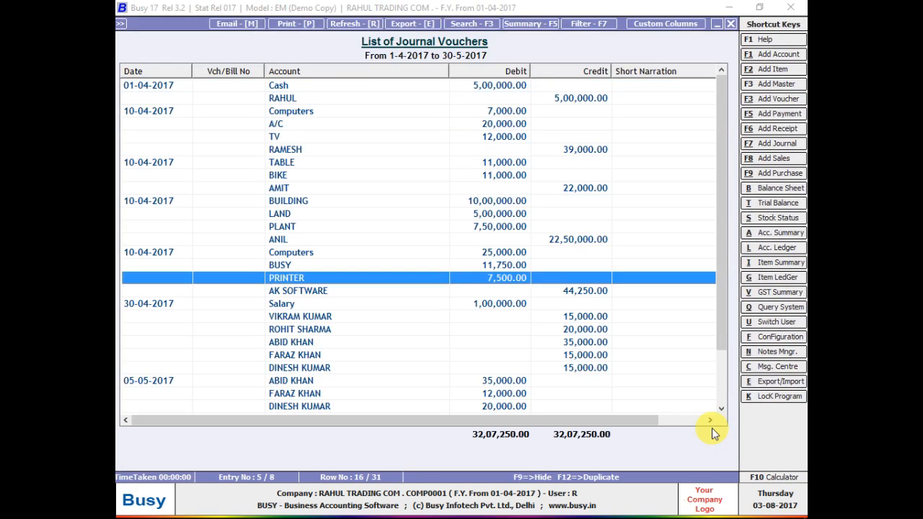
{"action": "key", "text": "Down"}
{"action": "key", "text": "Down"}
{"action": "key", "text": "Down"}
{"action": "key", "text": "Down"}
{"action": "key", "text": "Down"}
{"action": "key", "text": "Down"}
{"action": "key", "text": "Down"}
{"action": "key", "text": "Down"}
{"action": "key", "text": "Down"}
{"action": "key", "text": "Down"}
{"action": "key", "text": "Down"}
{"action": "key", "text": "Down"}
{"action": "key", "text": "Down"}
{"action": "key", "text": "Down"}
{"action": "key", "text": "Down"}
{"action": "key", "text": "Return"}
{"action": "key", "text": "Return"}
{"action": "key", "text": "Return"}
{"action": "key", "text": "Return"}
{"action": "key", "text": "Return"}
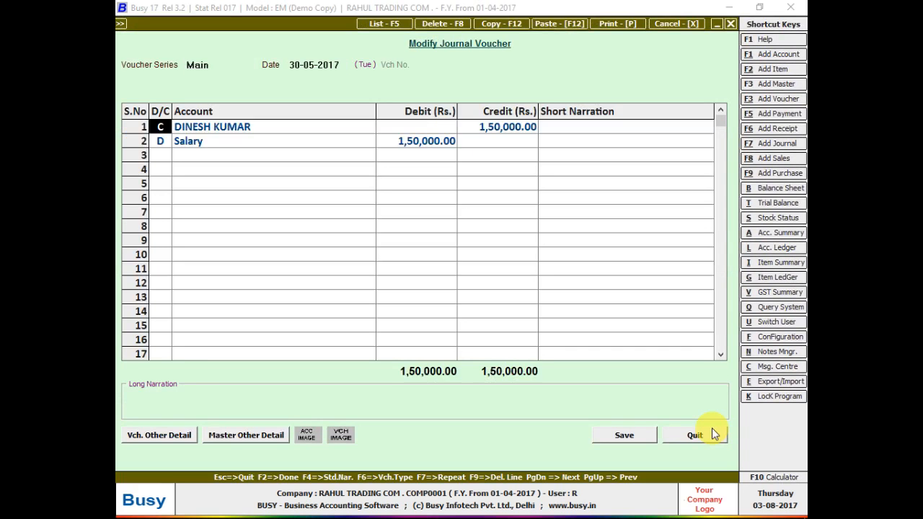
Step: Change the employee credit to 15,000 and add the narration 'BEING SALARY DUE'
{"action": "type", "text": "15000"}
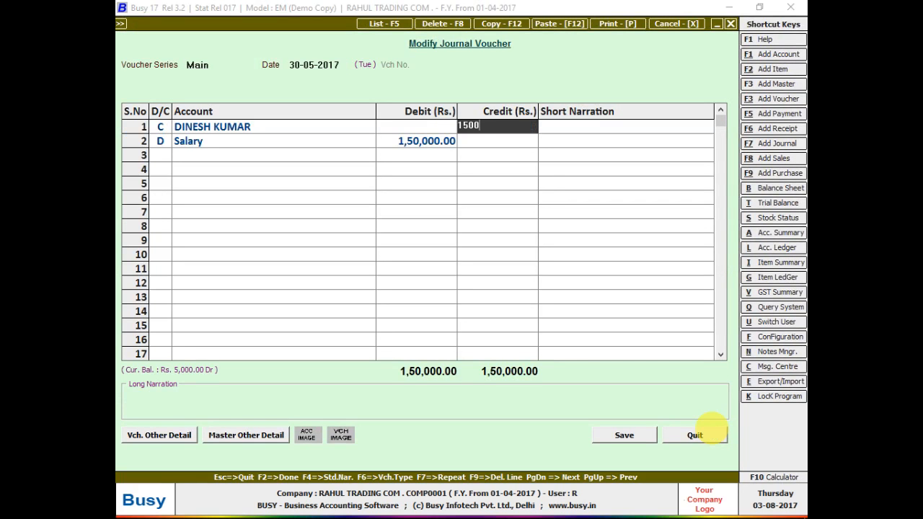
{"action": "key", "text": "Return"}
{"action": "key", "text": "Return"}
{"action": "key", "text": "Return"}
{"action": "key", "text": "Return"}
{"action": "key", "text": "Return"}
{"action": "key", "text": "Return"}
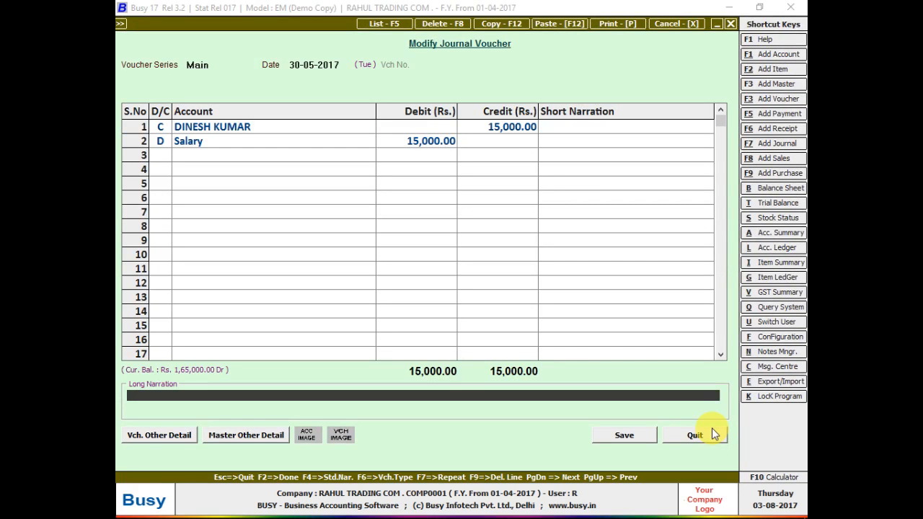
{"action": "type", "text": "BEING SALARY DUE"}
{"action": "key", "text": "Return"}
{"action": "key", "text": "Return"}
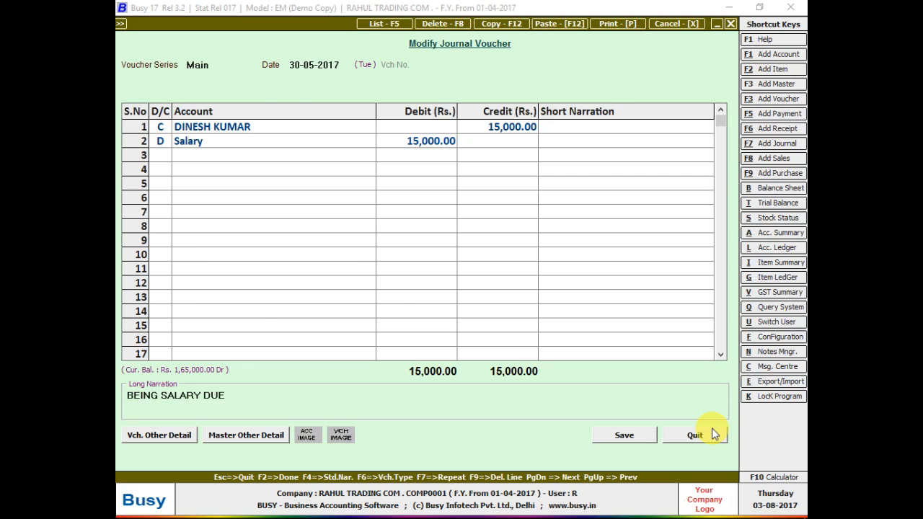
{"action": "type", "text": "l"}
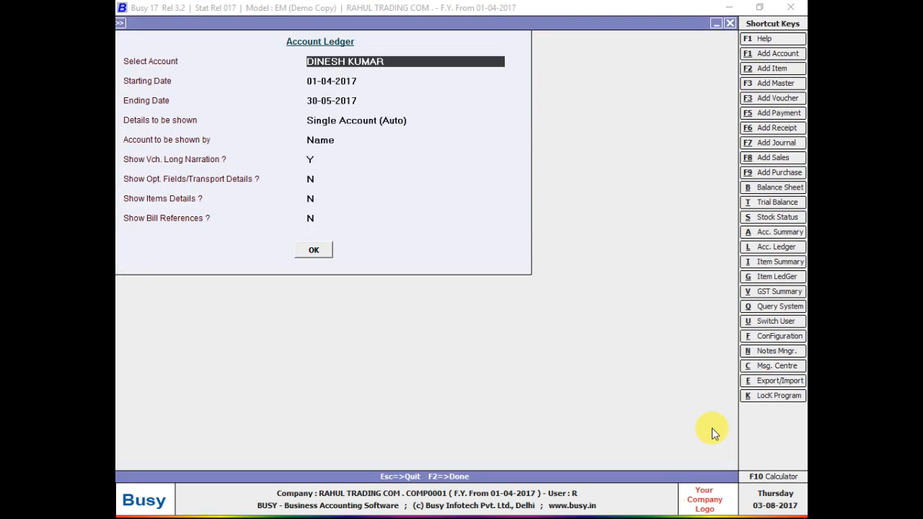
{"action": "type", "text": "S"}
{"action": "key", "text": "BackSpace"}
{"action": "type", "text": "DIN"}
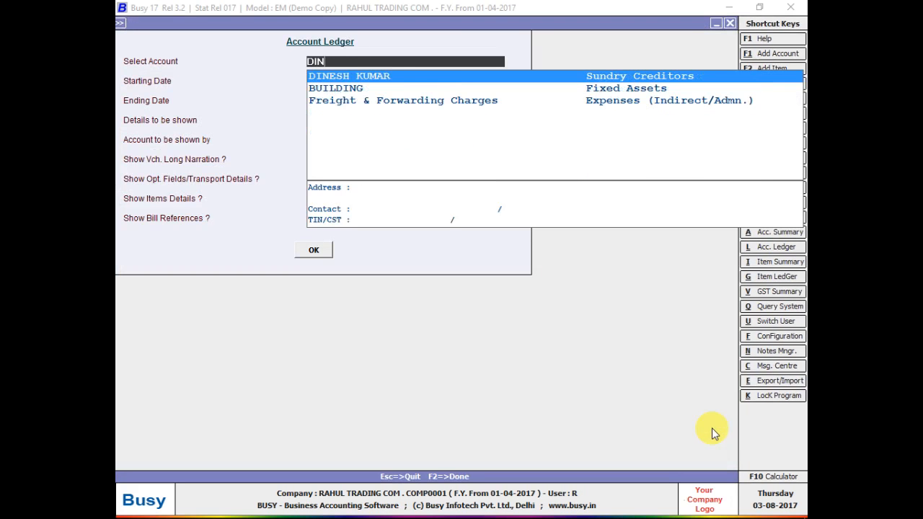
{"action": "key", "text": "Return"}
{"action": "key", "text": "Return"}
{"action": "key", "text": "Return"}
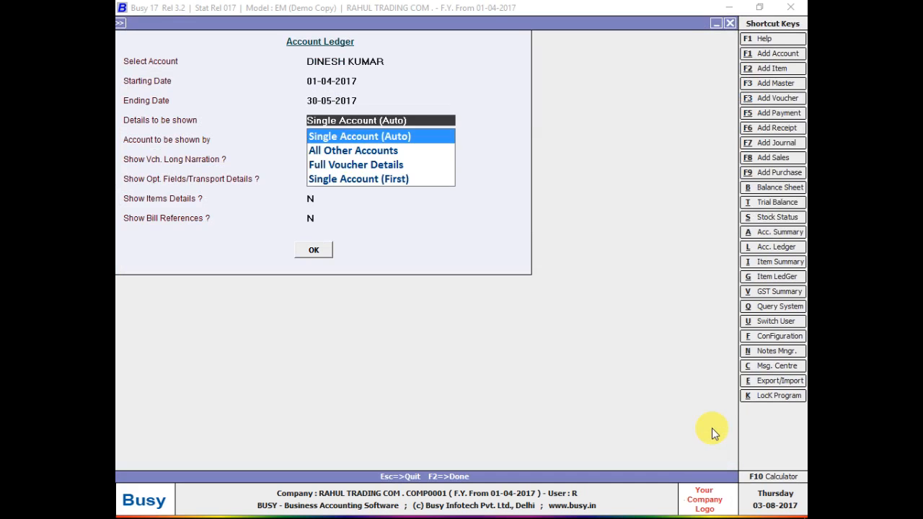
{"action": "key", "text": "Return"}
{"action": "key", "text": "F2"}
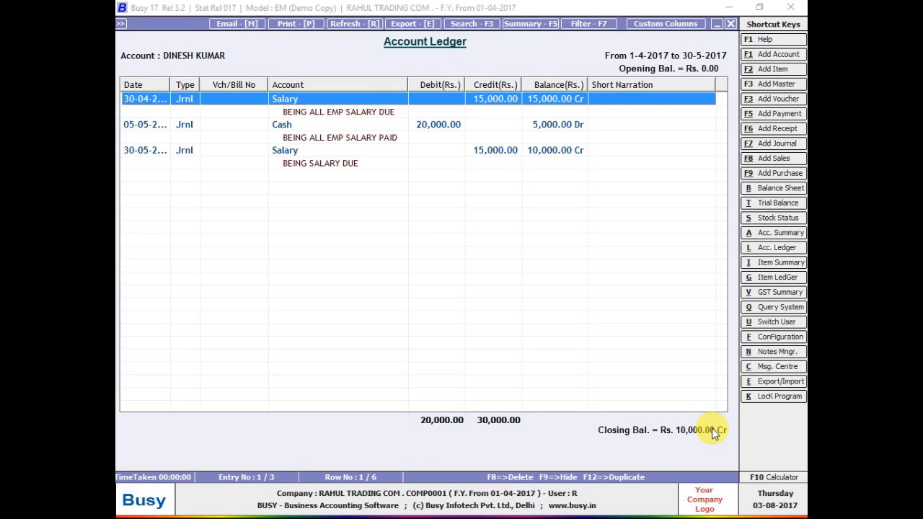
Step: Check the ledger entries and its 10,000.00 Cr closing balance, then close the report
{"action": "key", "text": "Down"}
{"action": "key", "text": "Down"}
{"action": "key", "text": "Down"}
{"action": "key", "text": "Down"}
{"action": "key", "text": "Down"}
{"action": "key", "text": "Up"}
{"action": "key", "text": "Up"}
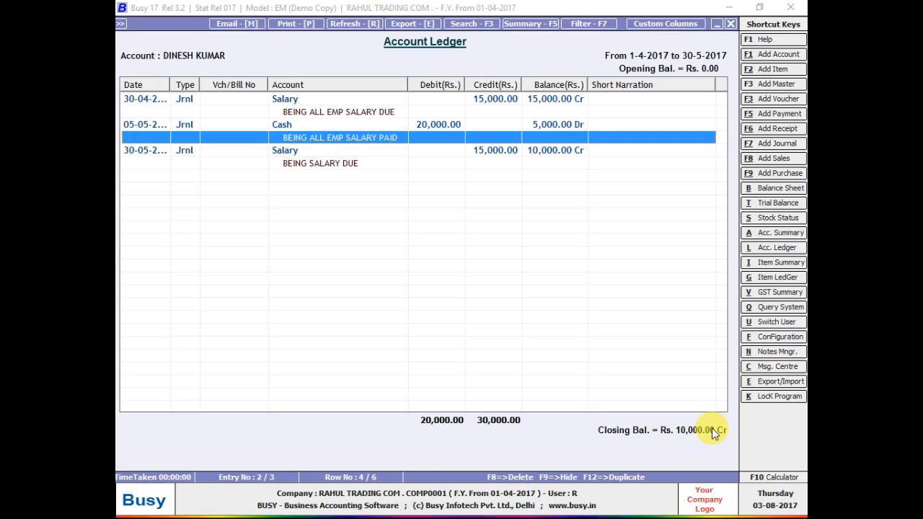
{"action": "key", "text": "Up"}
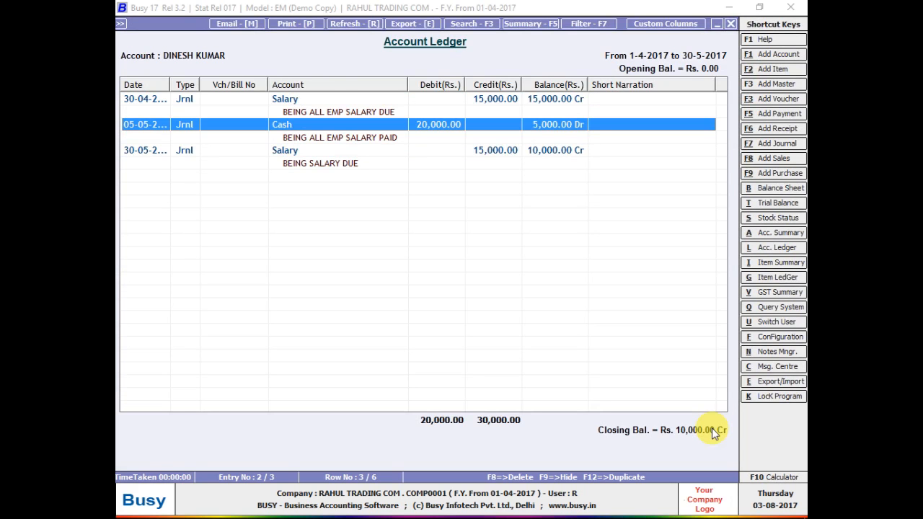
{"action": "key", "text": "Escape"}
{"action": "key", "text": "Escape"}
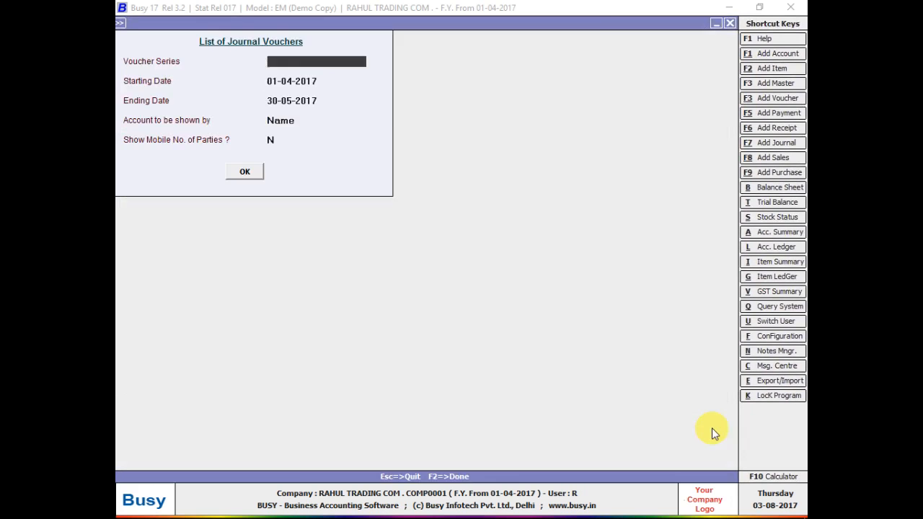
{"action": "key", "text": "F7"}
{"action": "key", "text": "Return"}
{"action": "type", "text": "1-6"}
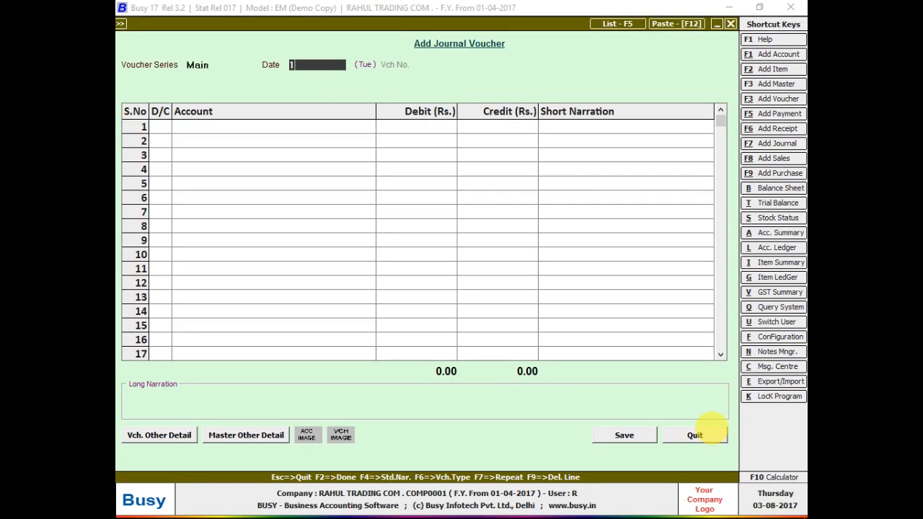
{"action": "key", "text": "Return"}
{"action": "key", "text": "Return"}
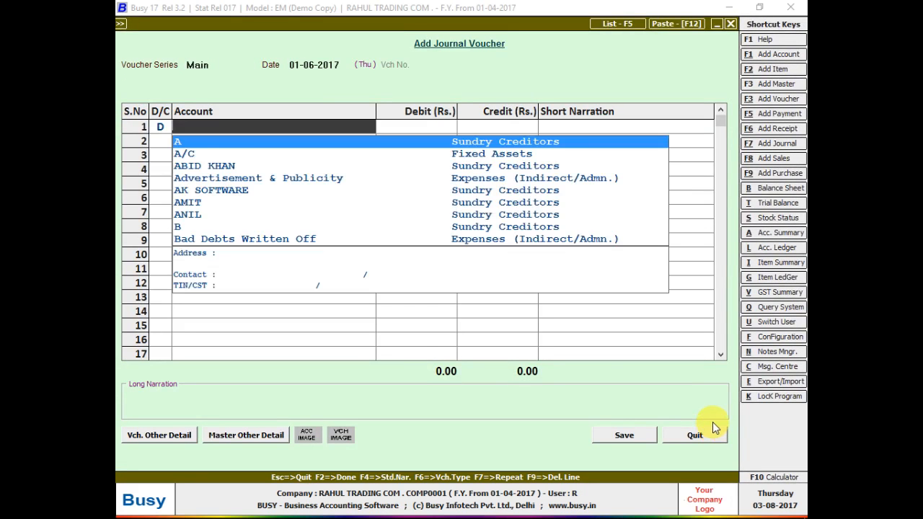
{"action": "type", "text": "DINE"}
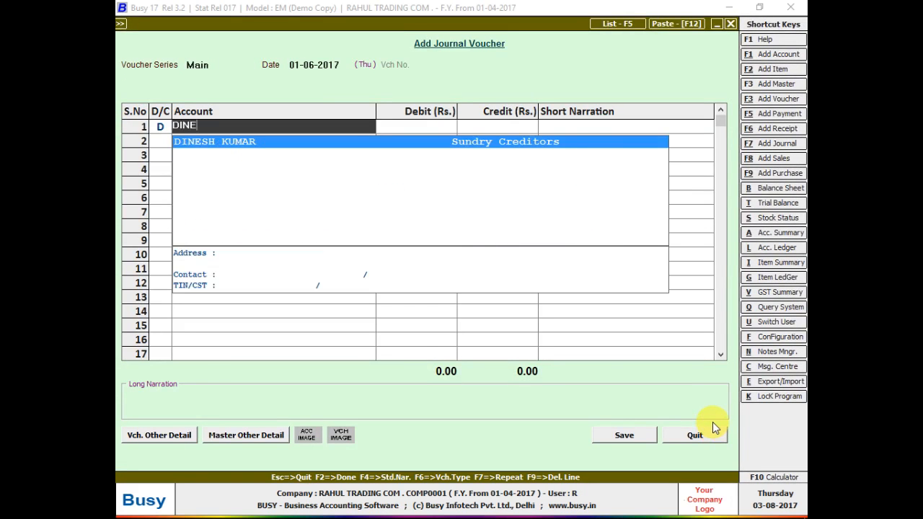
{"action": "key", "text": "Return"}
{"action": "type", "text": "10,000"}
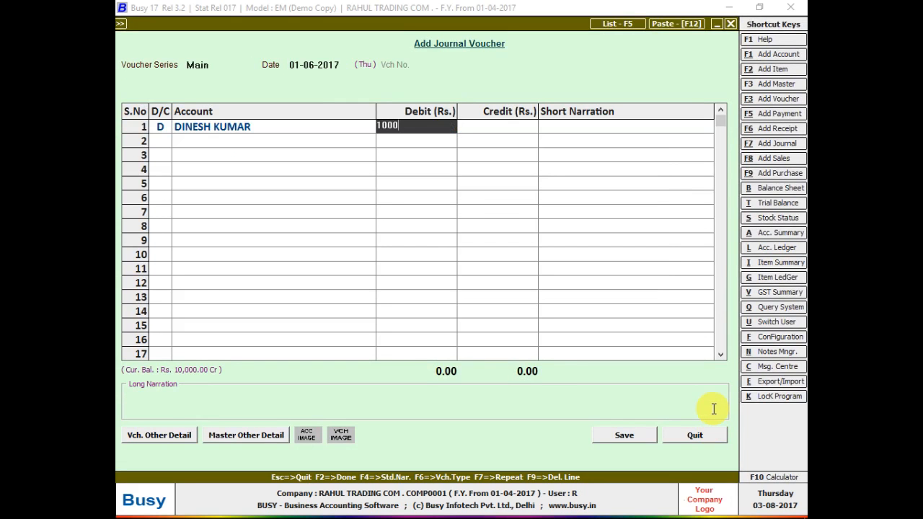
{"action": "key", "text": "Return"}
Step: Credit Cash, add the narration 'BEING SALARY PAID', and save the voucher
{"action": "key", "text": "Return"}
{"action": "key", "text": "Return"}
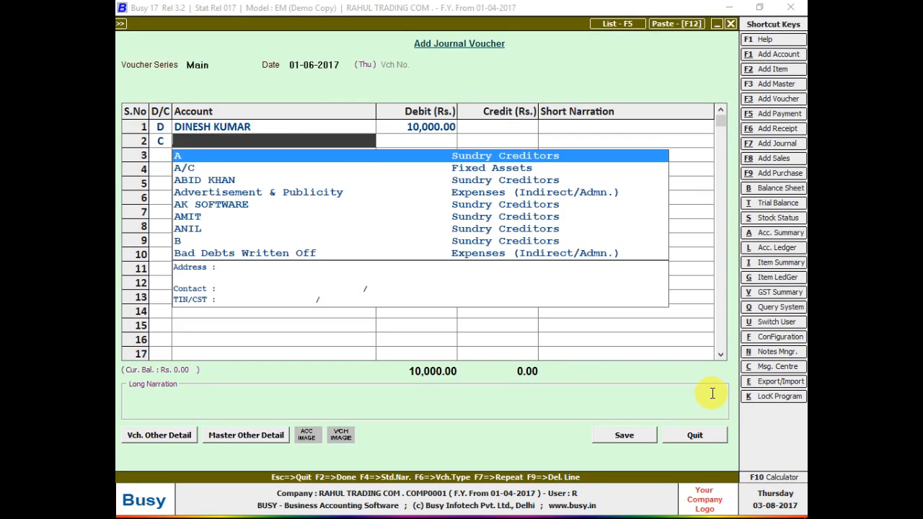
{"action": "type", "text": "CAS"}
{"action": "key", "text": "Return"}
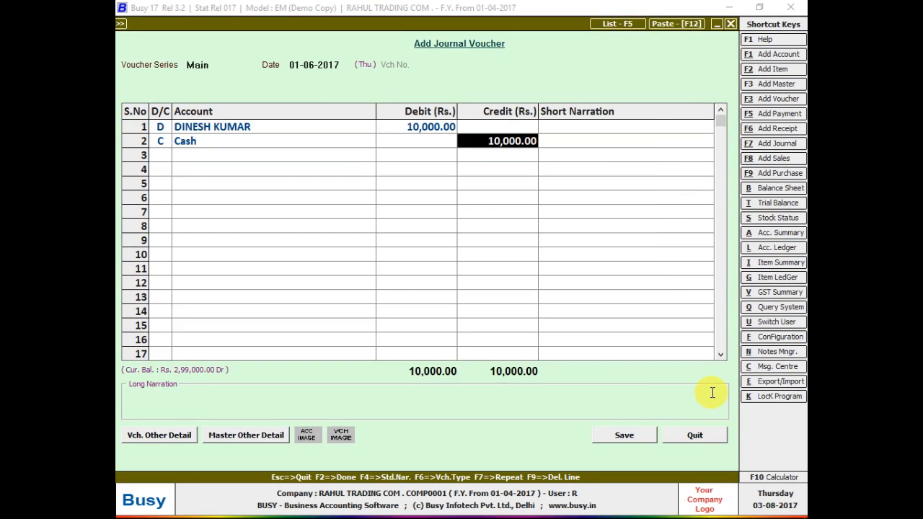
{"action": "key", "text": "Return"}
{"action": "key", "text": "Return"}
{"action": "type", "text": "BE"}
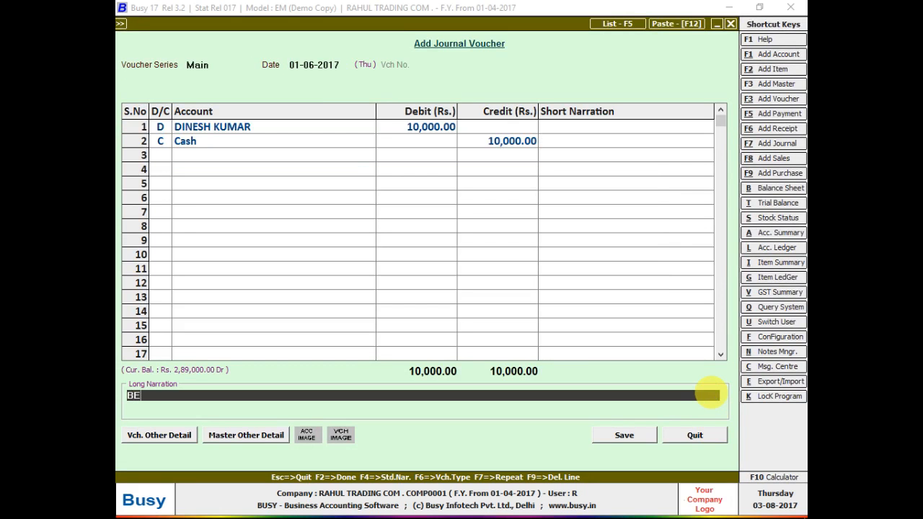
{"action": "type", "text": "ING SALARY PAID"}
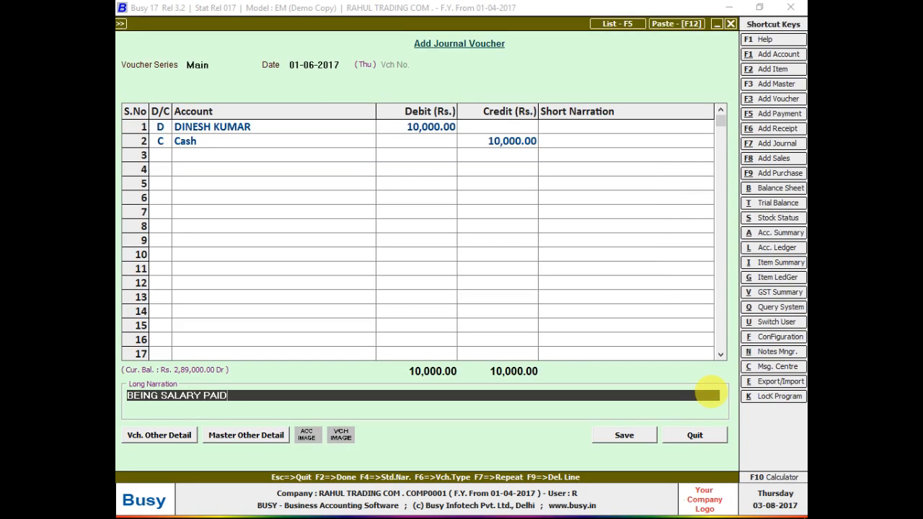
{"action": "type", "text": "DI"}
{"action": "key", "text": "BackSpace"}
{"action": "key", "text": "BackSpace"}
{"action": "key", "text": "Return"}
{"action": "key", "text": "Return"}
{"action": "key", "text": "Return"}
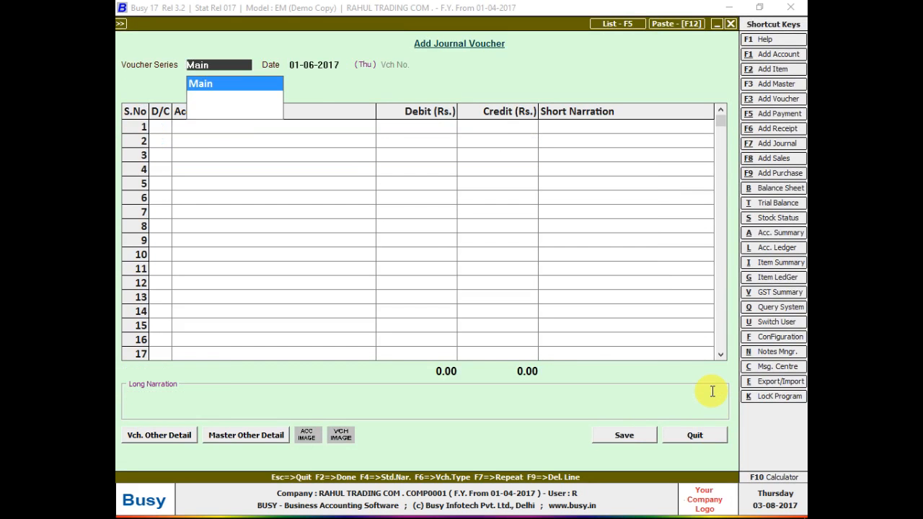
{"action": "key", "text": "alt+l"}
{"action": "type", "text": "DINE"}
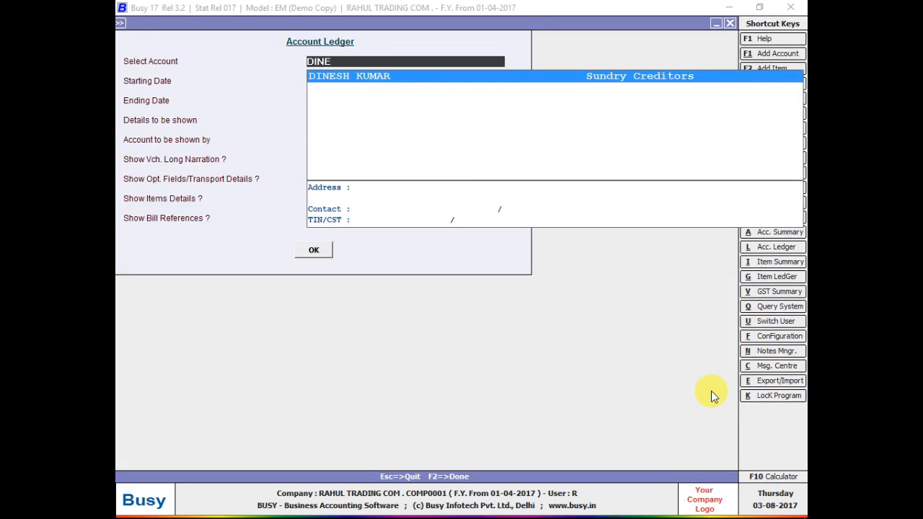
{"action": "key", "text": "Return"}
{"action": "key", "text": "Return"}
{"action": "key", "text": "Return"}
{"action": "key", "text": "Return"}
{"action": "key", "text": "F2"}
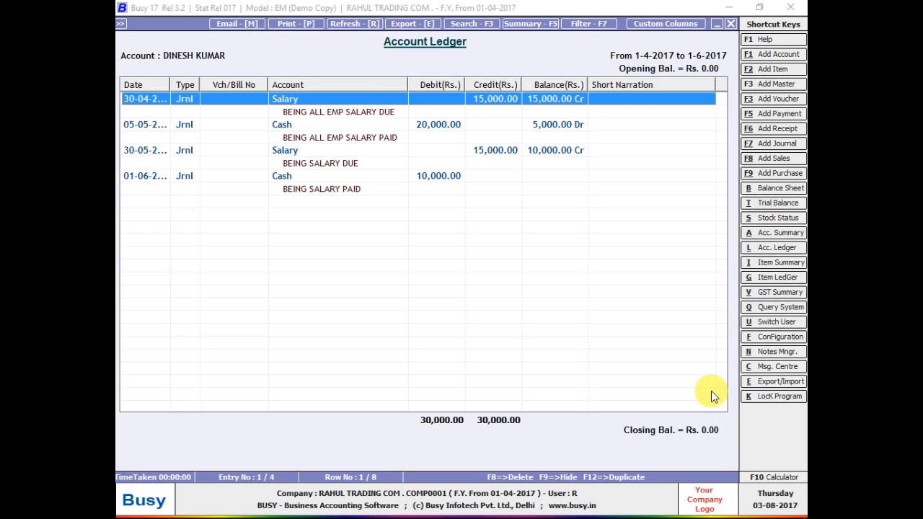
{"action": "key", "text": "Down"}
{"action": "key", "text": "Down"}
{"action": "key", "text": "Down"}
{"action": "key", "text": "Down"}
{"action": "key", "text": "Down"}
{"action": "key", "text": "Down"}
{"action": "key", "text": "Down"}
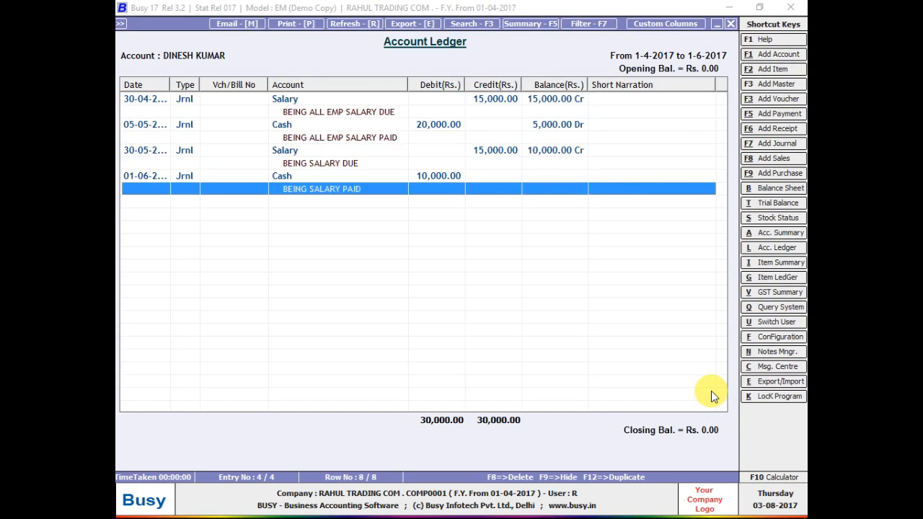
{"action": "key", "text": "Up"}
{"action": "key", "text": "Up"}
{"action": "key", "text": "Up"}
{"action": "key", "text": "Up"}
{"action": "key", "text": "Up"}
{"action": "key", "text": "Up"}
{"action": "key", "text": "Up"}
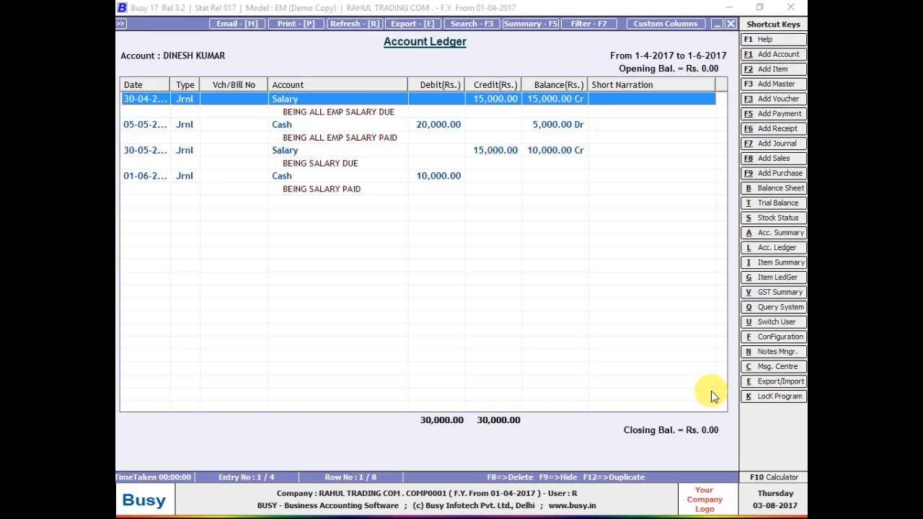
{"action": "key", "text": "Down"}
{"action": "key", "text": "Down"}
{"action": "key", "text": "Down"}
{"action": "key", "text": "Down"}
{"action": "key", "text": "Down"}
{"action": "key", "text": "Down"}
{"action": "key", "text": "Down"}
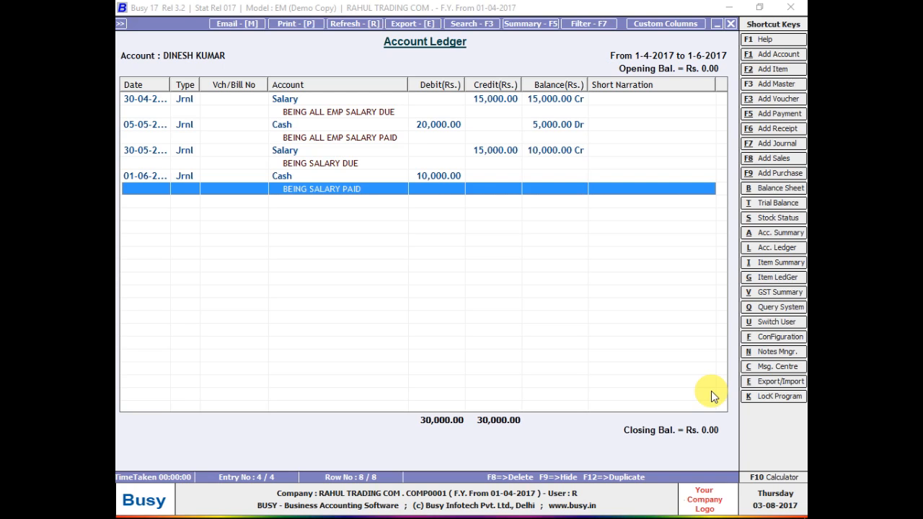
{"action": "key", "text": "Up"}
{"action": "key", "text": "Home"}
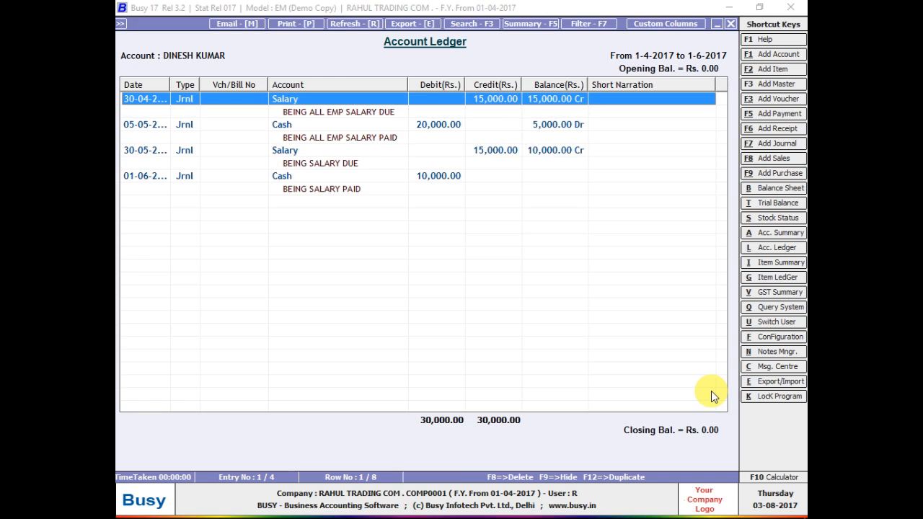
Step: Close the ledger report and discard the blank journal voucher without saving
{"action": "key", "text": "Escape"}
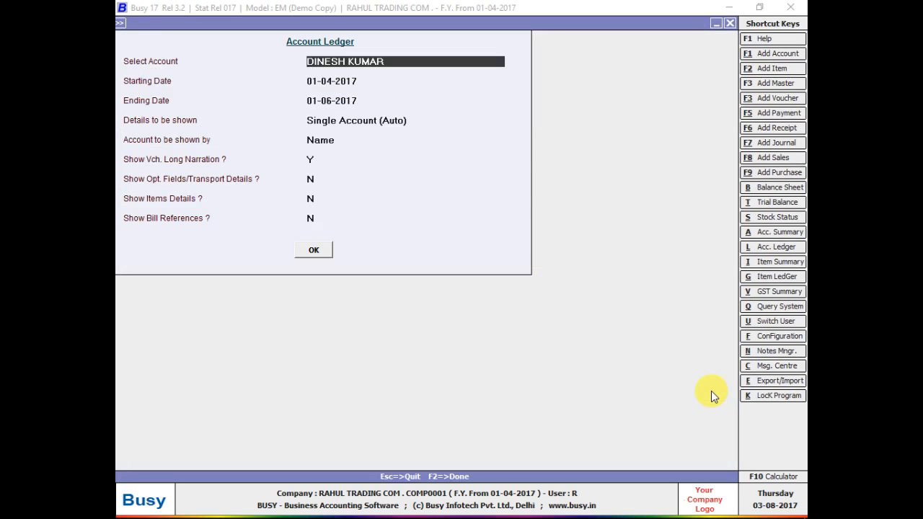
{"action": "key", "text": "F7"}
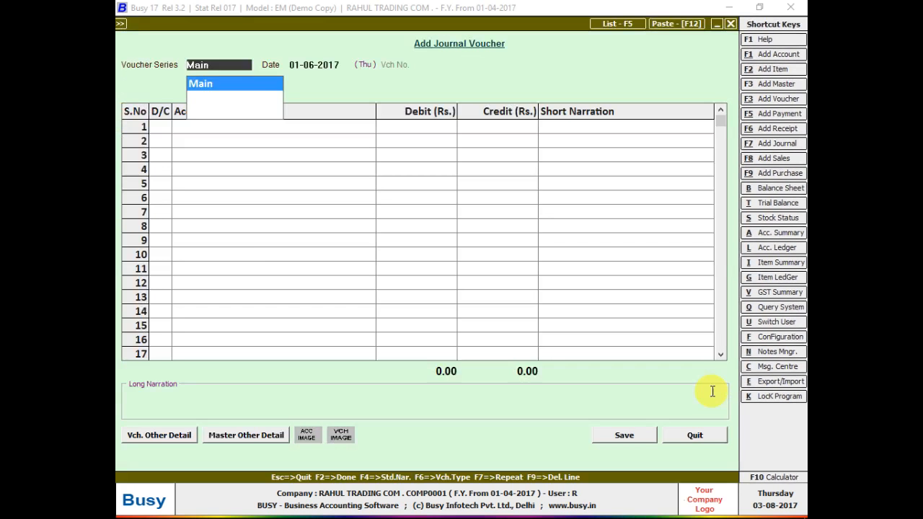
{"action": "key", "text": "Escape"}
{"action": "key", "text": "Return"}
{"action": "key", "text": "Escape"}
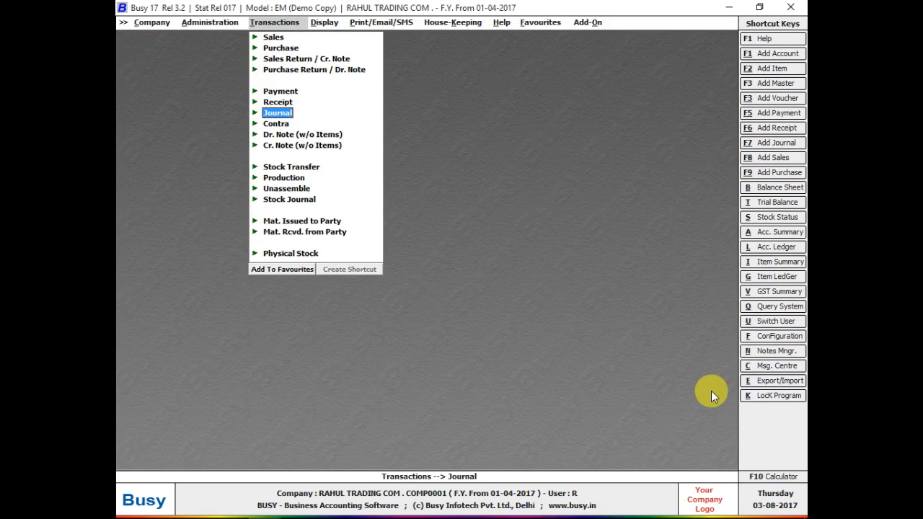
Step: Browse the Journal and Contra transaction types and the Journal's Add/Modify/List actions
{"action": "key", "text": "Down"}
{"action": "key", "text": "Up"}
{"action": "key", "text": "Down"}
{"action": "key", "text": "Up"}
{"action": "key", "text": "Return"}
{"action": "key", "text": "Up"}
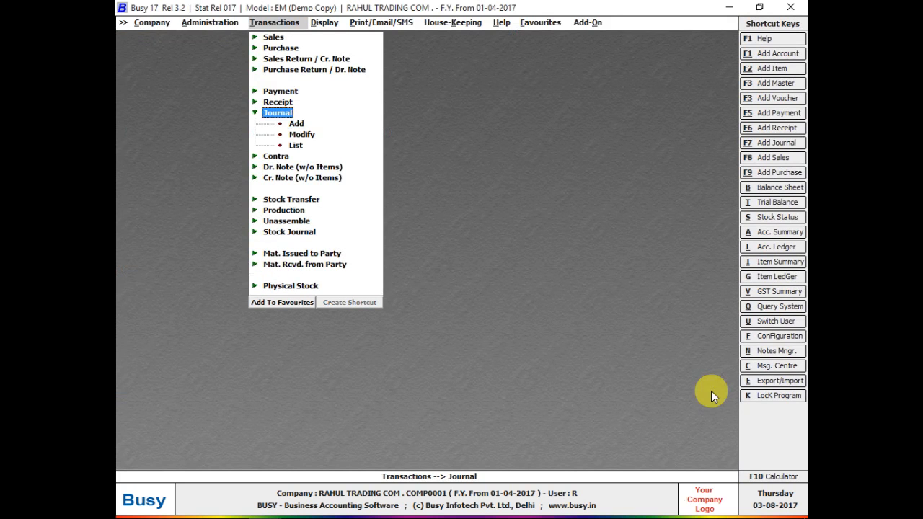
{"action": "key", "text": "Left"}
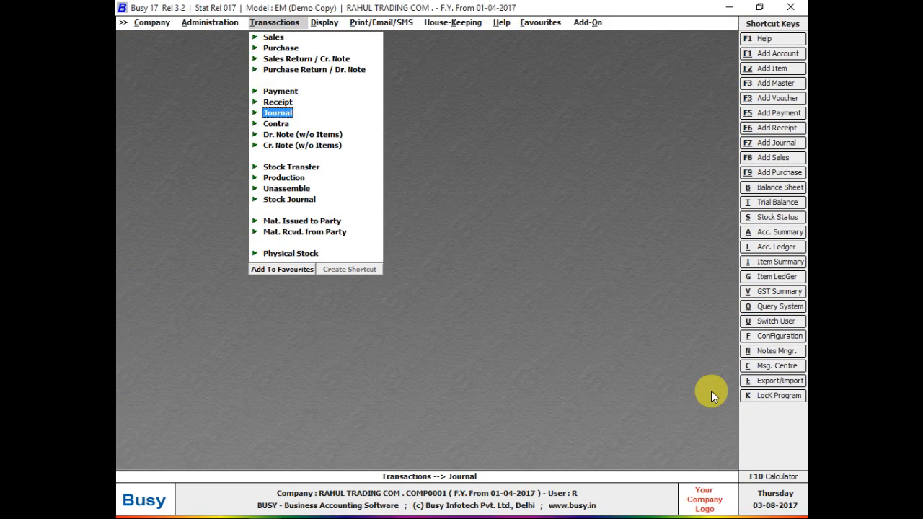
{"action": "key", "text": "Down"}
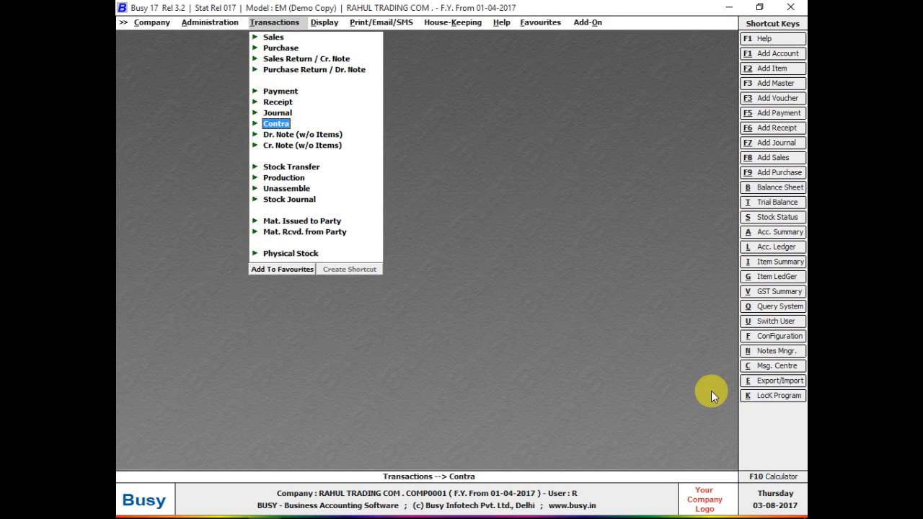
{"action": "key", "text": "Up"}
{"action": "key", "text": "Down"}
{"action": "key", "text": "Up"}
{"action": "key", "text": "Down"}
{"action": "key", "text": "Up"}
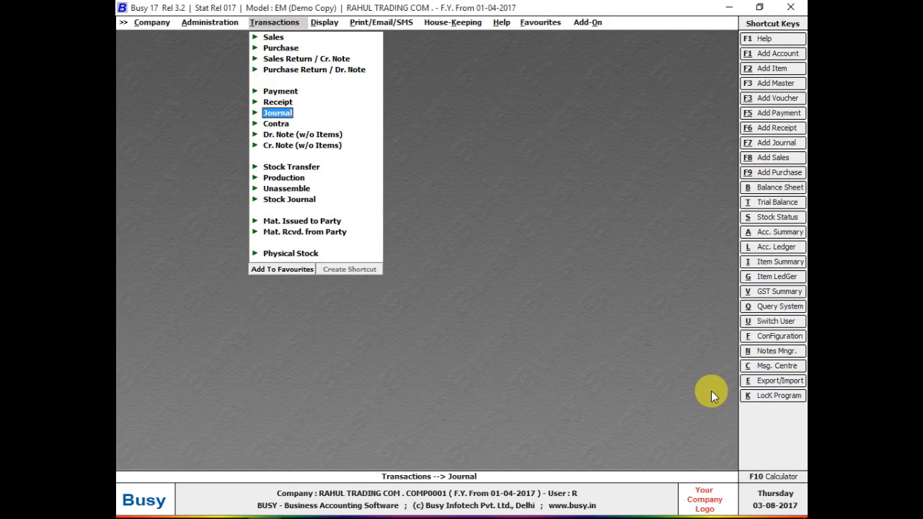
{"action": "key", "text": "Right"}
{"action": "key", "text": "Down"}
{"action": "key", "text": "Left"}
Step: Return to the Journal transaction type and choose Add for a new voucher
{"action": "key", "text": "Up"}
{"action": "key", "text": "Down"}
{"action": "key", "text": "Down"}
{"action": "key", "text": "Down"}
{"action": "key", "text": "Up"}
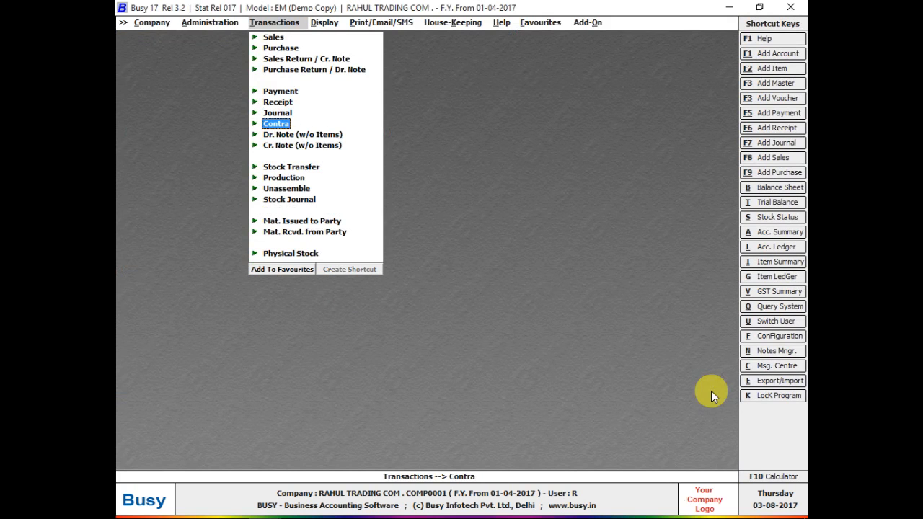
{"action": "key", "text": "Up"}
{"action": "key", "text": "Down"}
{"action": "key", "text": "Up"}
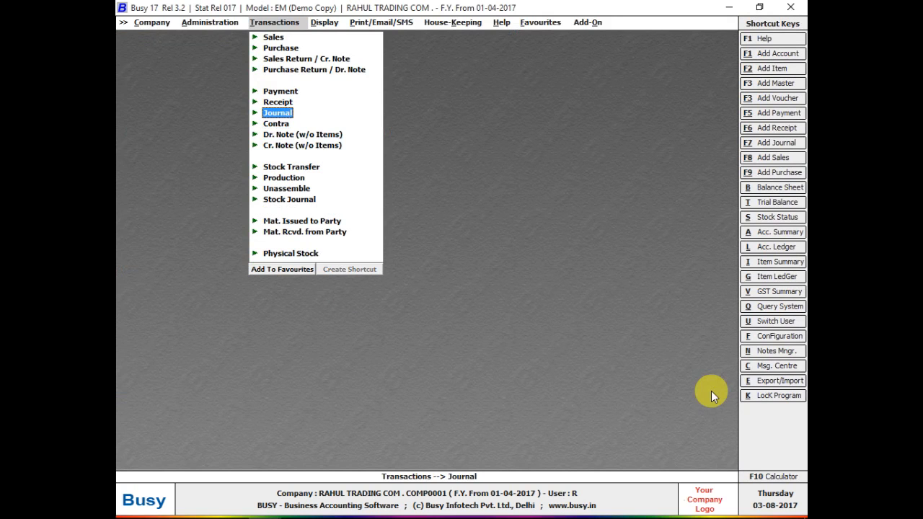
{"action": "key", "text": "Down"}
{"action": "key", "text": "Down"}
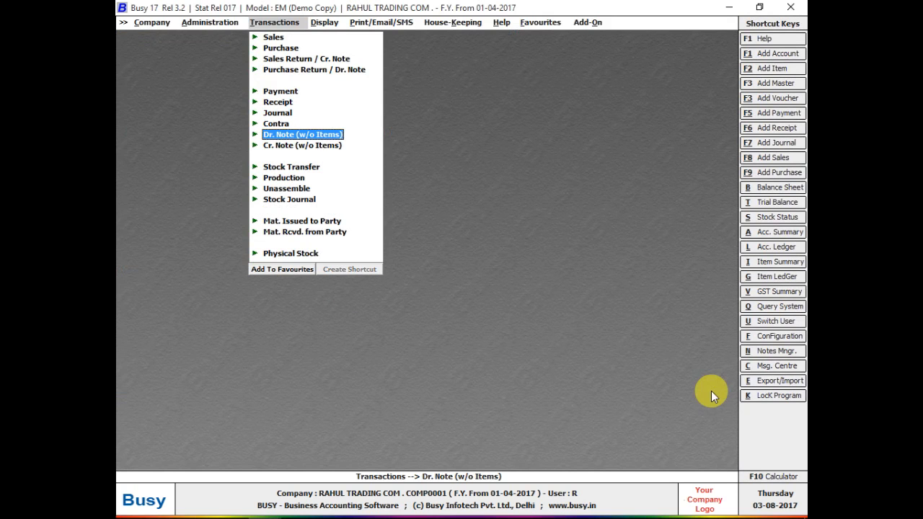
{"action": "key", "text": "Up"}
{"action": "key", "text": "Down"}
{"action": "key", "text": "Up"}
{"action": "key", "text": "Up"}
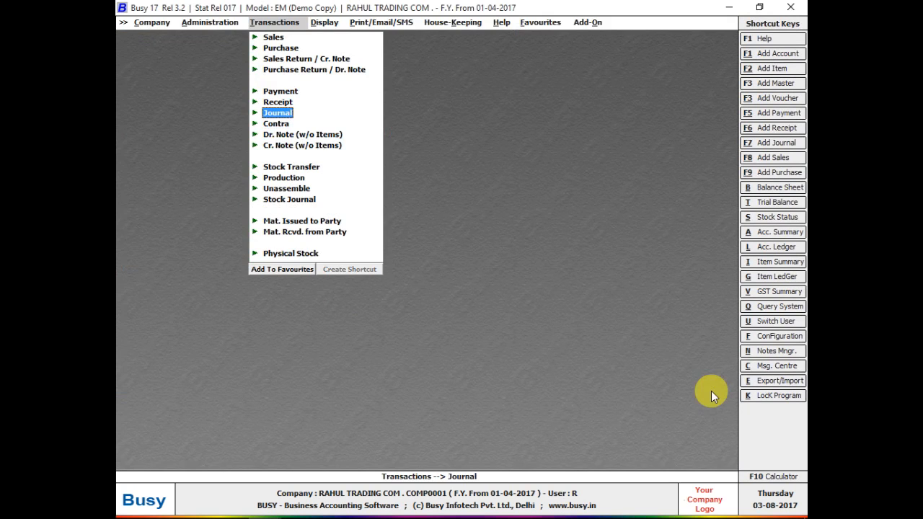
{"action": "key", "text": "Return"}
{"action": "key", "text": "Return"}
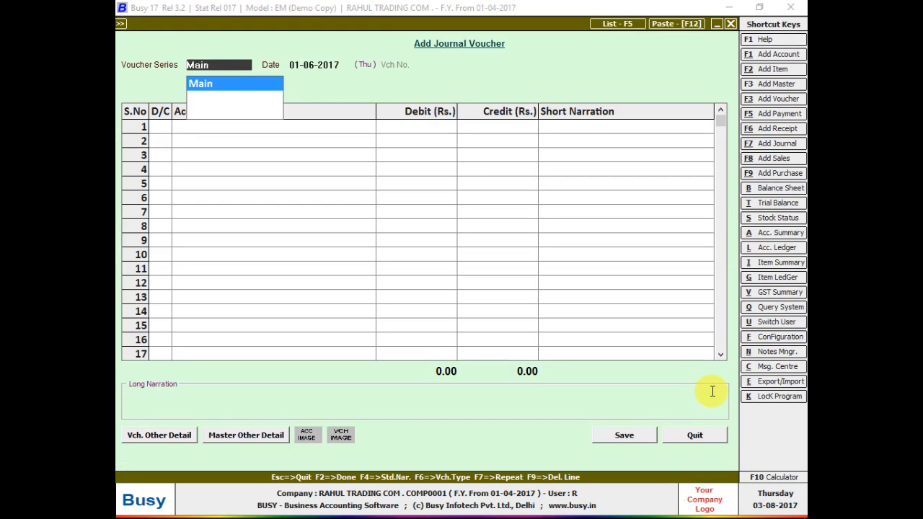
Step: Date the Main-series journal 01-04-2017 and set line 1 to credit
{"action": "key", "text": "Return"}
{"action": "type", "text": "1."}
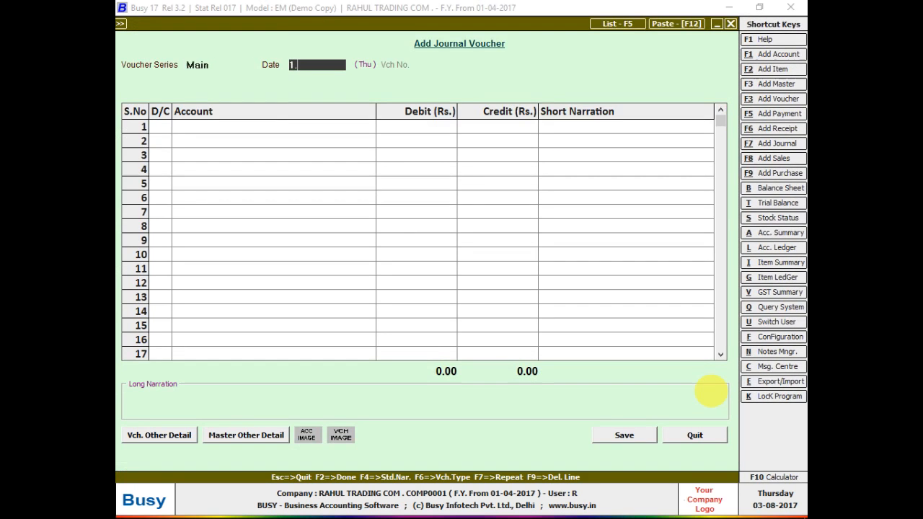
{"action": "key", "text": "Return"}
{"action": "key", "text": "Return"}
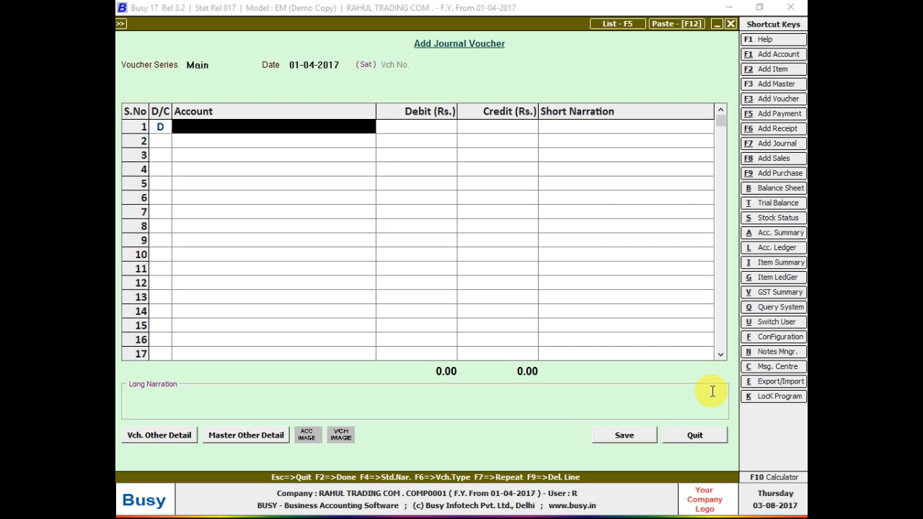
{"action": "key", "text": "shift+Tab"}
{"action": "type", "text": "C"}
{"action": "key", "text": "Return"}
Step: Create account PNB BANK AC under Secured Loans with bill-by-bill balancing set to N
{"action": "key", "text": "F3"}
{"action": "type", "text": "P"}
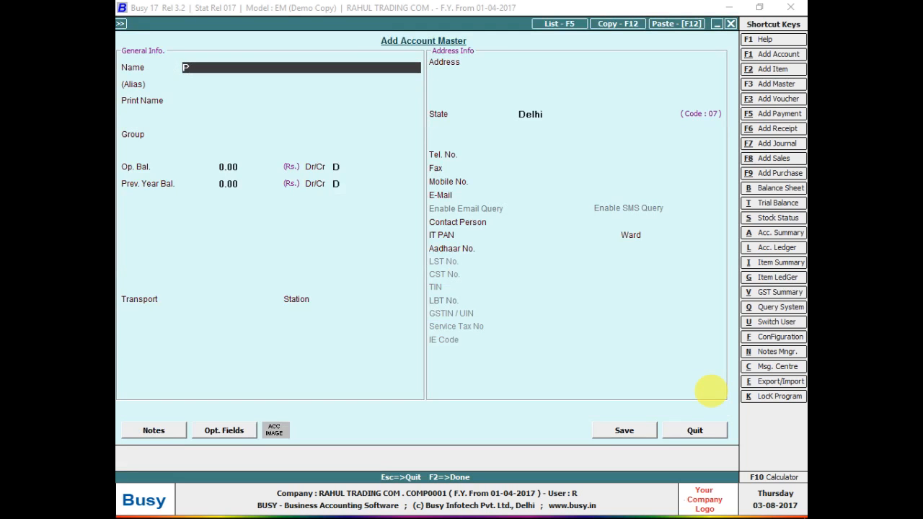
{"action": "type", "text": "NB BANK AC"}
{"action": "key", "text": "Return"}
{"action": "key", "text": "Return"}
{"action": "key", "text": "Return"}
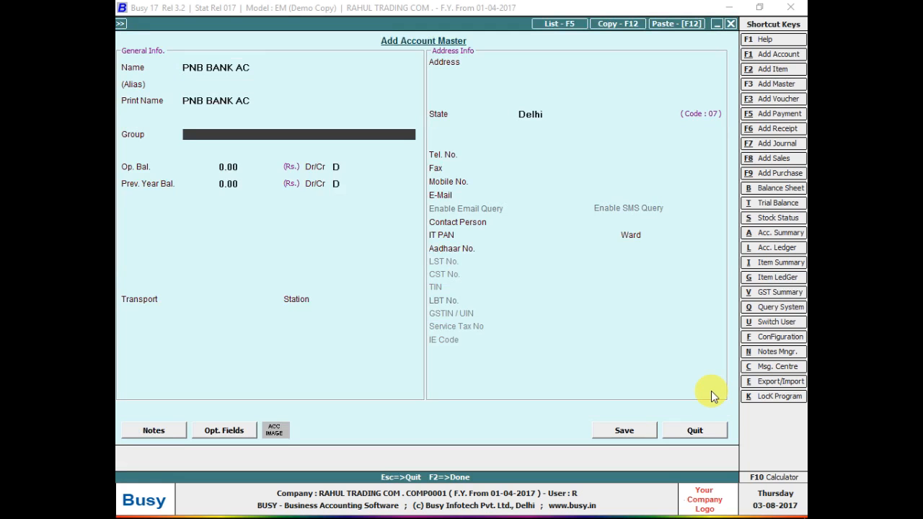
{"action": "type", "text": "SE"}
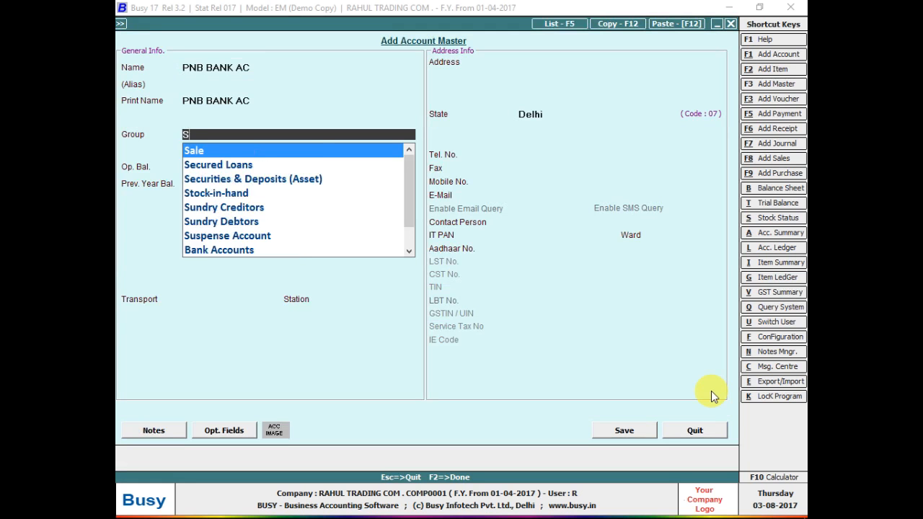
{"action": "key", "text": "Return"}
{"action": "key", "text": "Return"}
{"action": "key", "text": "Return"}
{"action": "key", "text": "Return"}
{"action": "key", "text": "Return"}
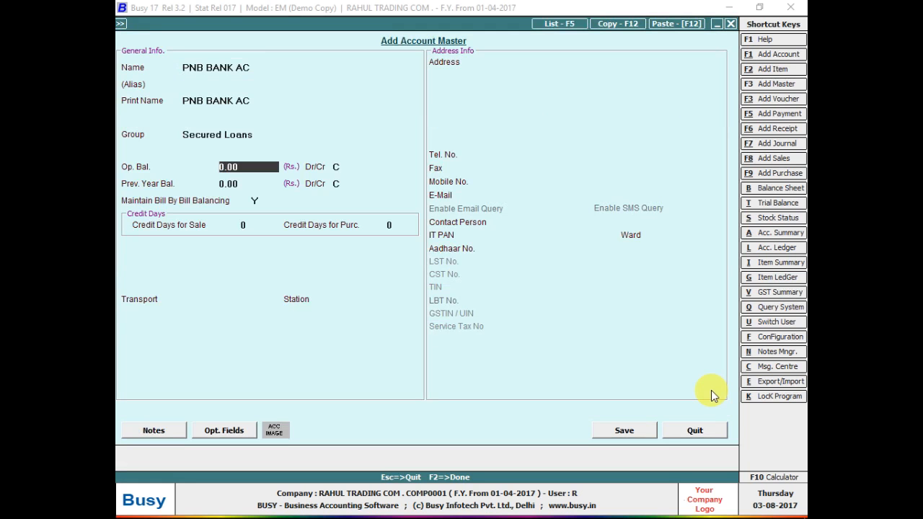
{"action": "type", "text": "N"}
{"action": "key", "text": "Return"}
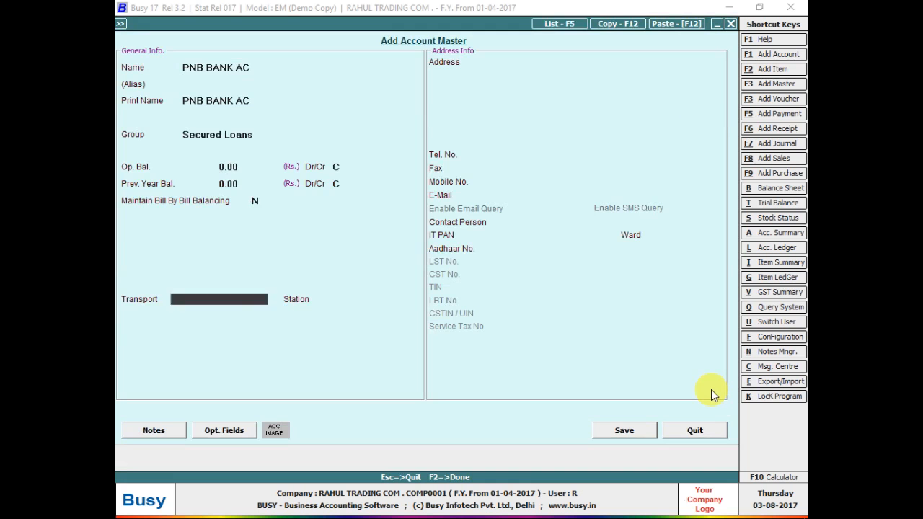
{"action": "key", "text": "Return"}
{"action": "key", "text": "Return"}
{"action": "key", "text": "Return"}
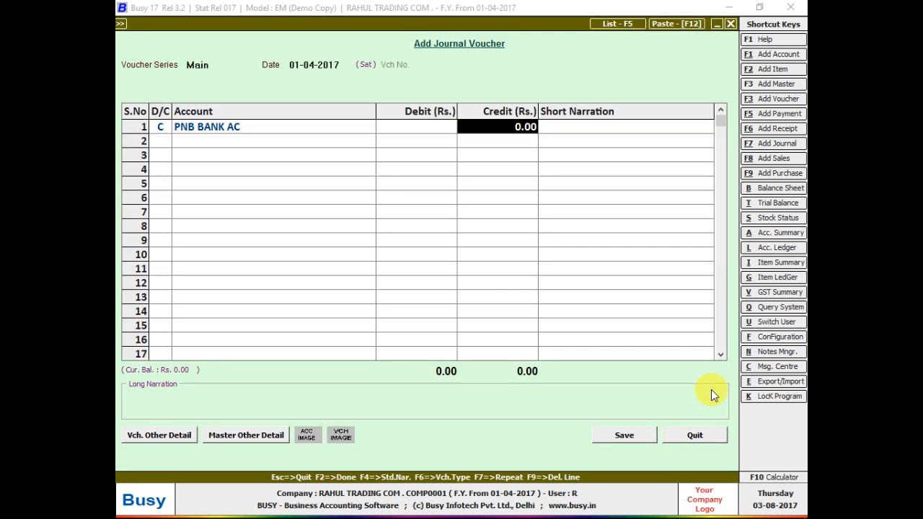
Step: Credit PNB BANK AC 5,00,000, debit Cash, then open PNB BANK AC's master for editing
{"action": "type", "text": "5,00,00"}
{"action": "type", "text": "00000"}
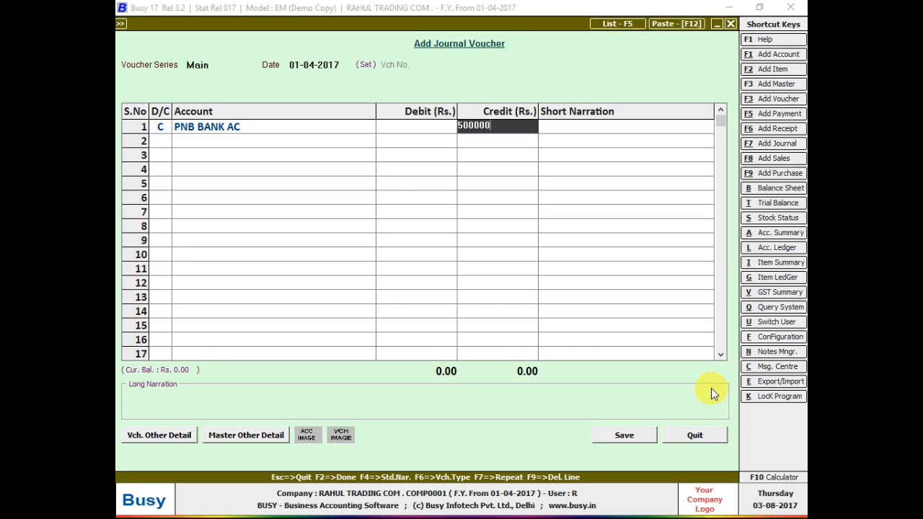
{"action": "key", "text": "Return"}
{"action": "key", "text": "Return"}
{"action": "key", "text": "Return"}
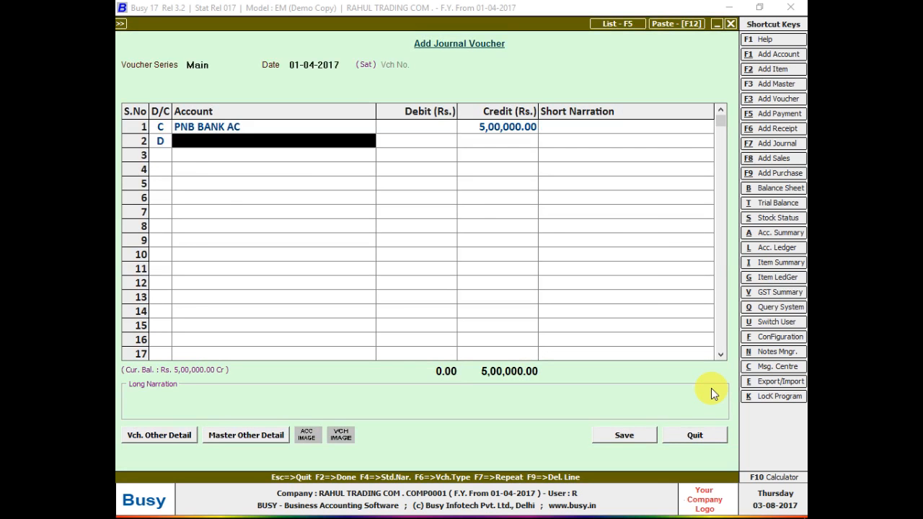
{"action": "type", "text": "cASH"}
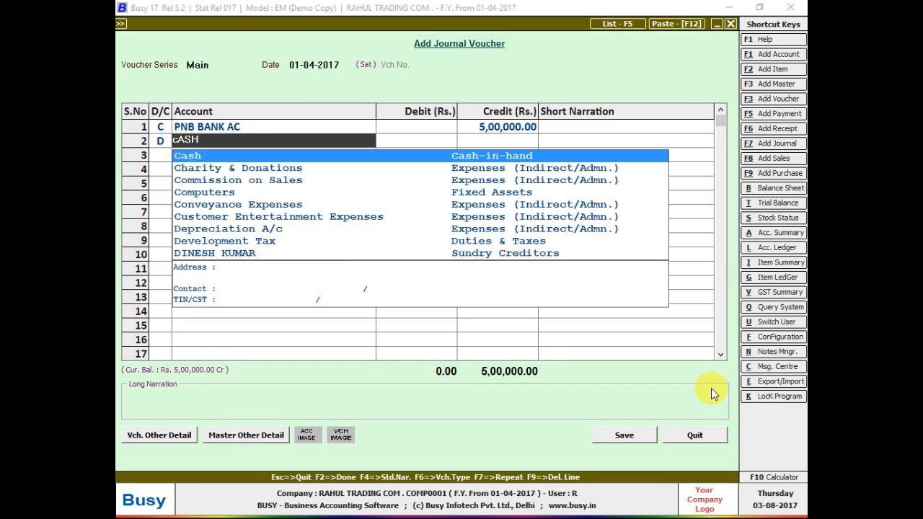
{"action": "key", "text": "Return"}
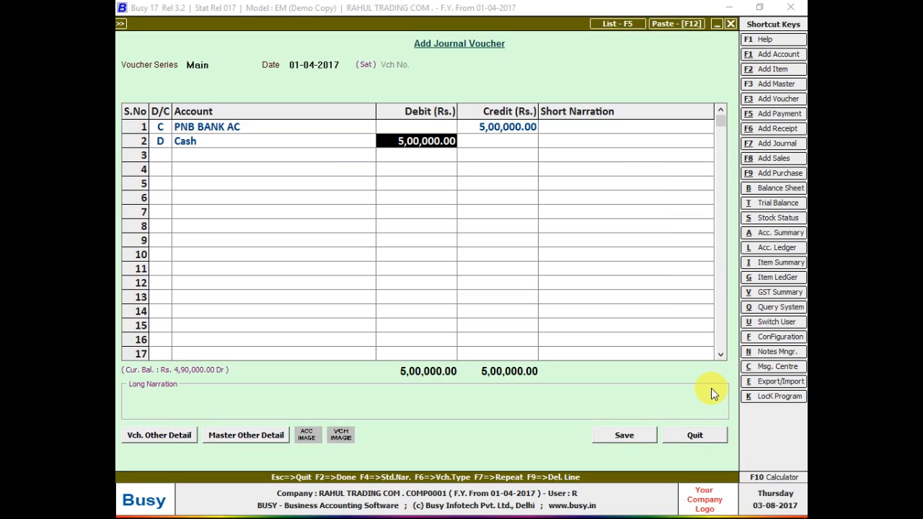
{"action": "key", "text": "Up"}
{"action": "key", "text": "Up"}
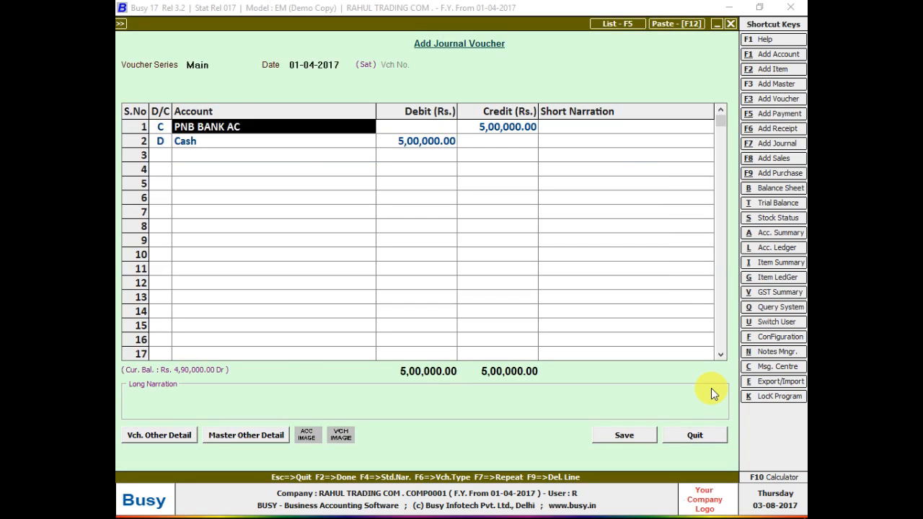
{"action": "key", "text": "alt+m"}
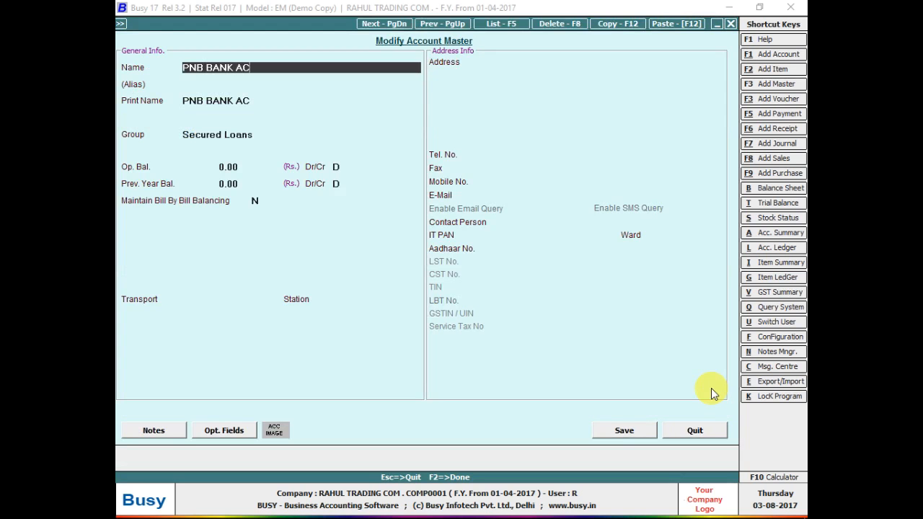
Step: Rename the account to PNB BANK LOANS AC, set its balance type to credit, and save
{"action": "key", "text": "BackSpace"}
{"action": "key", "text": "BackSpace"}
{"action": "type", "text": "LOANS AC"}
{"action": "key", "text": "Return"}
{"action": "key", "text": "Return"}
{"action": "key", "text": "Return"}
{"action": "key", "text": "Return"}
{"action": "key", "text": "Return"}
{"action": "key", "text": "Up"}
{"action": "key", "text": "Up"}
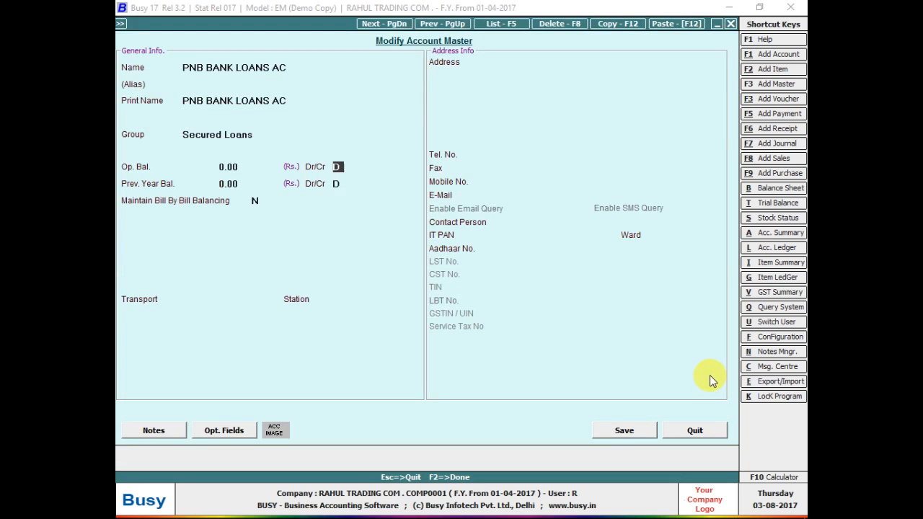
{"action": "key", "text": "Return"}
{"action": "key", "text": "c"}
{"action": "key", "text": "Return"}
{"action": "key", "text": "Return"}
{"action": "key", "text": "Return"}
{"action": "key", "text": "Return"}
{"action": "key", "text": "Return"}
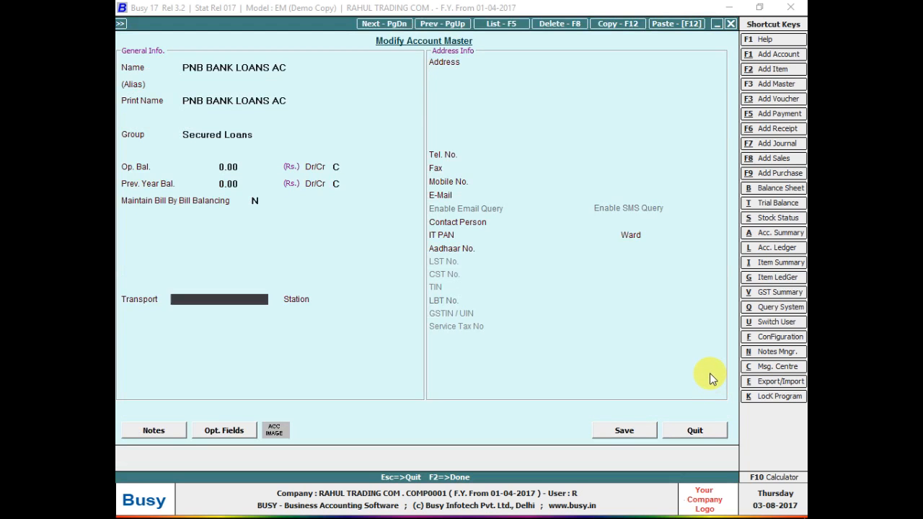
{"action": "key", "text": "F2"}
{"action": "key", "text": "Return"}
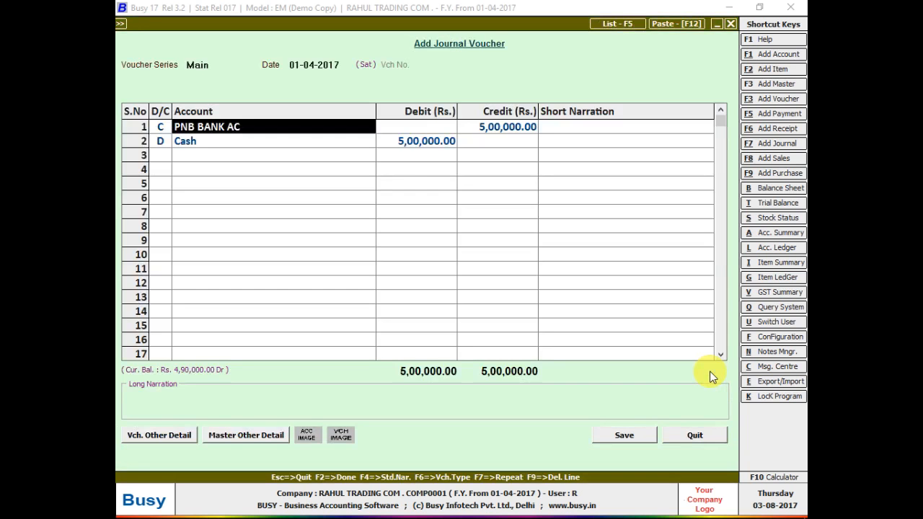
{"action": "type", "text": "PNB"}
Step: Select PNB BANK LOANS AC on line 1 and save, accepting the missing-PAN and cash-limit warnings
{"action": "key", "text": "Return"}
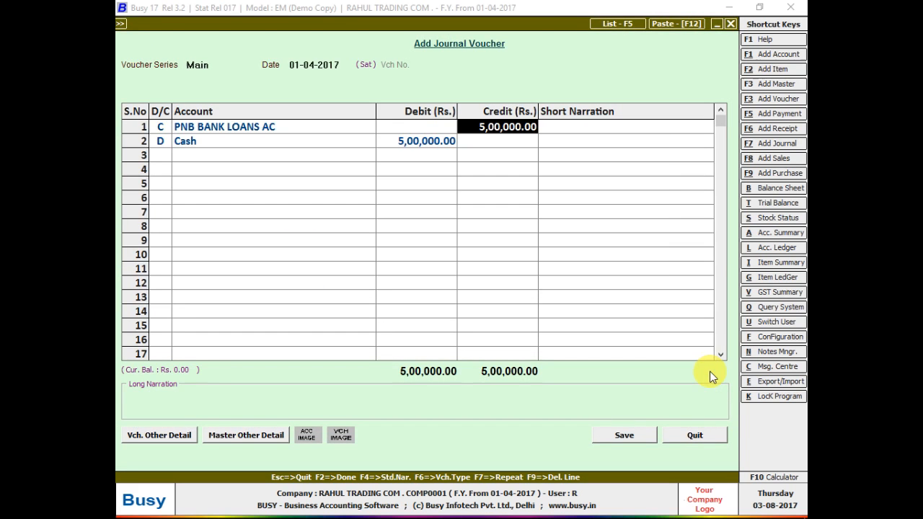
{"action": "key", "text": "Return"}
{"action": "key", "text": "Return"}
{"action": "key", "text": "Return"}
{"action": "key", "text": "Return"}
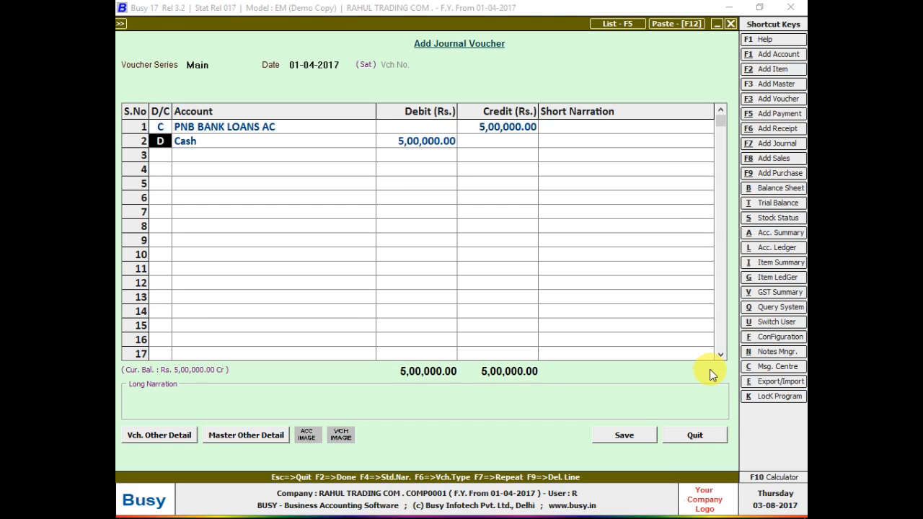
{"action": "key", "text": "Return"}
{"action": "key", "text": "Return"}
{"action": "key", "text": "Return"}
{"action": "key", "text": "Return"}
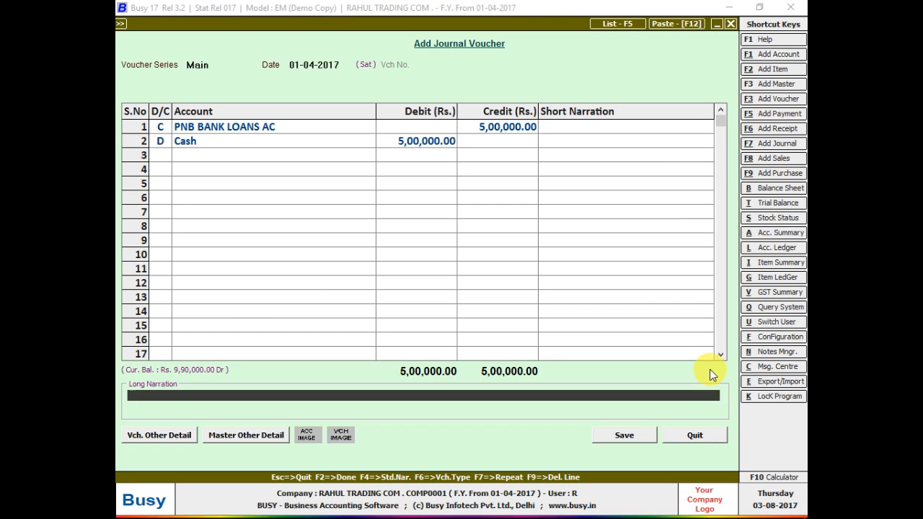
{"action": "key", "text": "Return"}
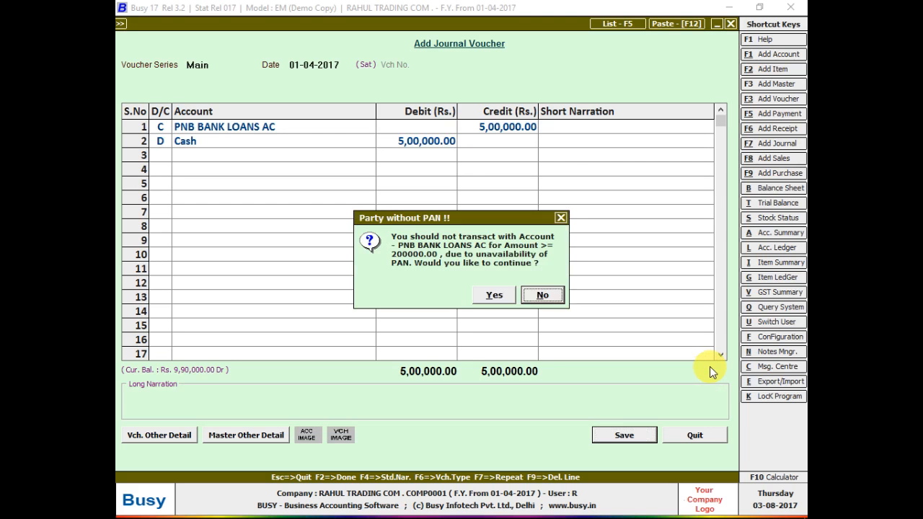
{"action": "key", "text": "Left"}
{"action": "key", "text": "Return"}
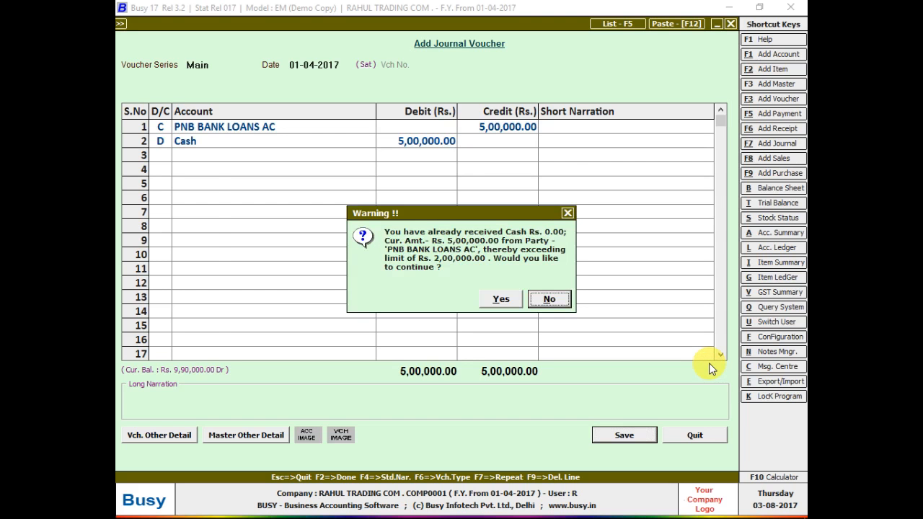
{"action": "key", "text": "Left"}
{"action": "key", "text": "Return"}
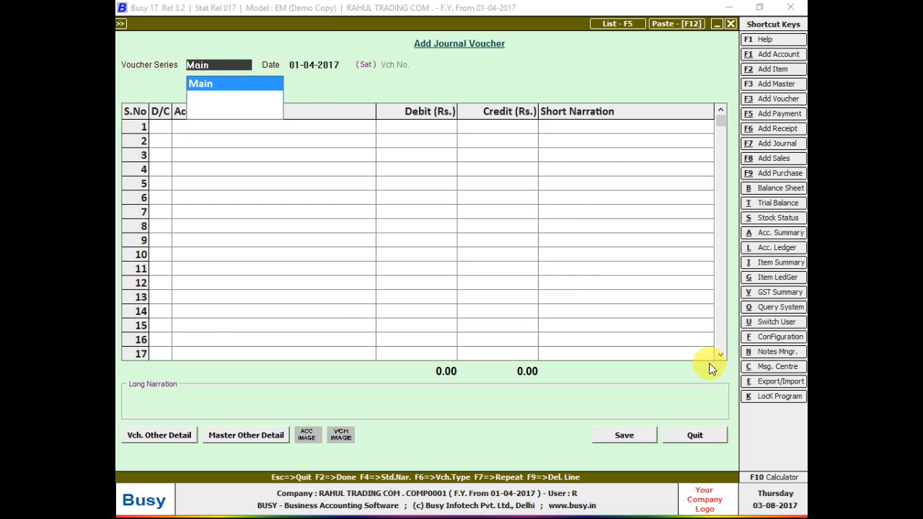
Step: Open the PNB BANK LOANS AC ledger to 1-6-2017, showing the 5,00,000.00 Cr closing balance
{"action": "key", "text": "alt+l"}
{"action": "type", "text": "PNB"}
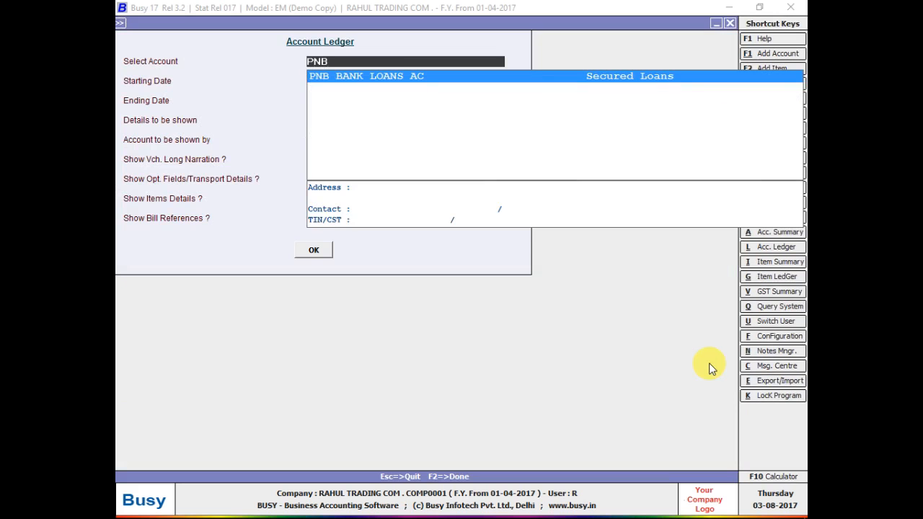
{"action": "key", "text": "Return"}
{"action": "key", "text": "Return"}
{"action": "key", "text": "Return"}
{"action": "key", "text": "F2"}
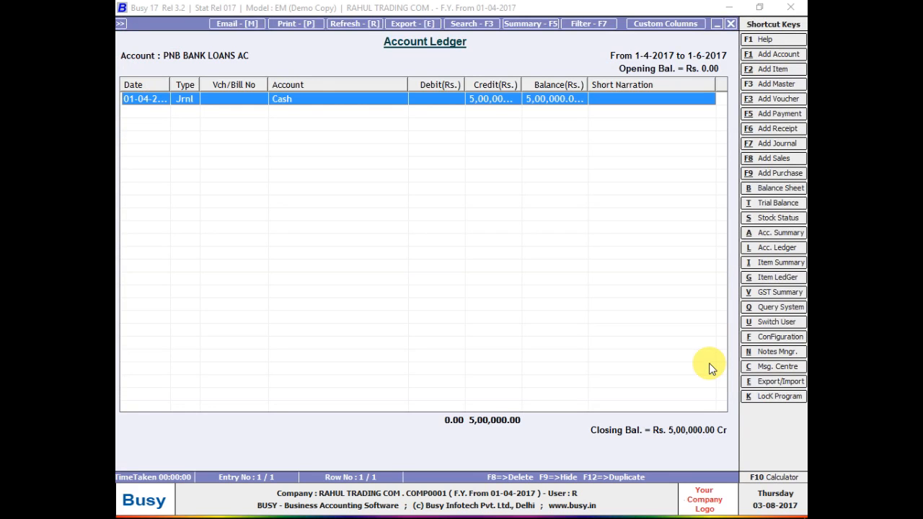
Step: Generate a month-wise balance sheet for June 2017
{"action": "key", "text": "b"}
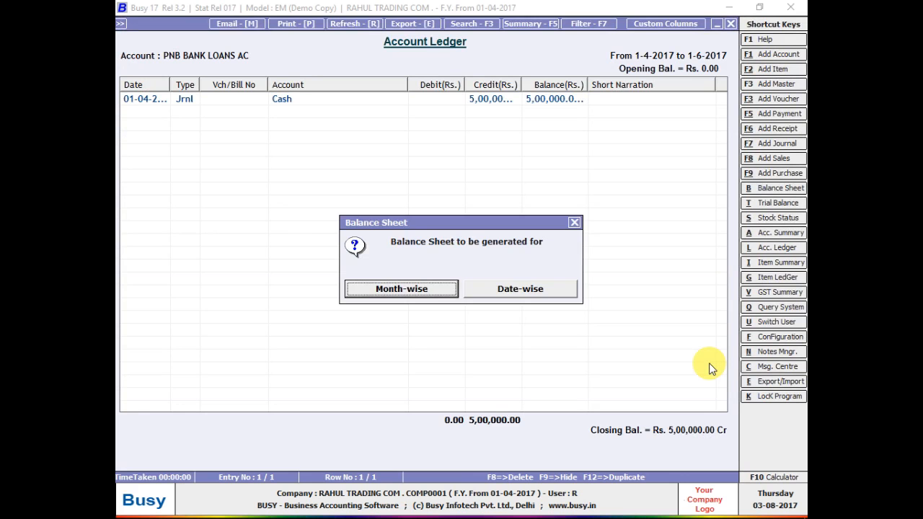
{"action": "key", "text": "Return"}
{"action": "key", "text": "Return"}
{"action": "key", "text": "Return"}
{"action": "key", "text": "Return"}
{"action": "key", "text": "Return"}
{"action": "key", "text": "Return"}
{"action": "key", "text": "Return"}
{"action": "key", "text": "Return"}
{"action": "key", "text": "Return"}
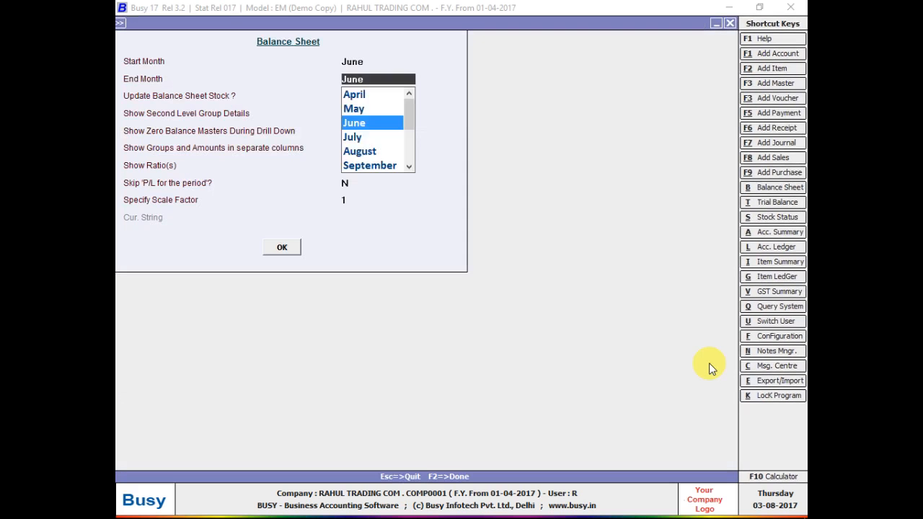
{"action": "key", "text": "Return"}
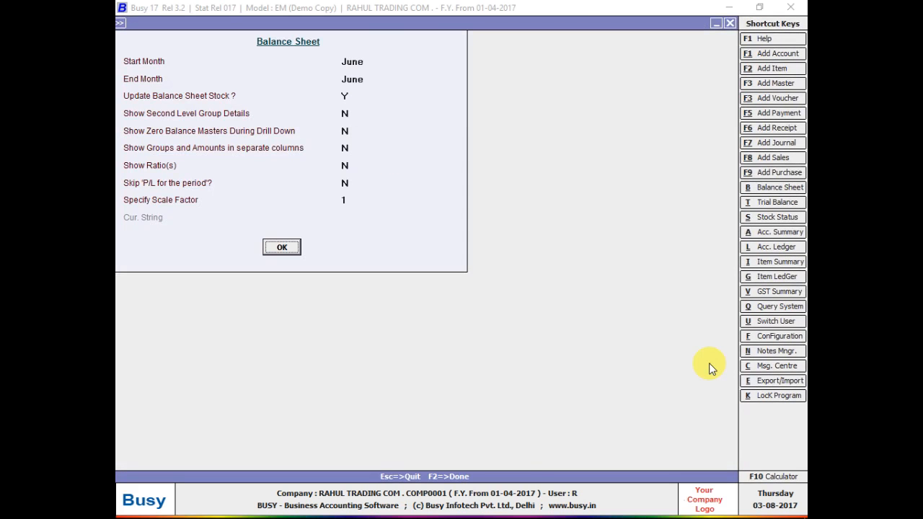
{"action": "key", "text": "Return"}
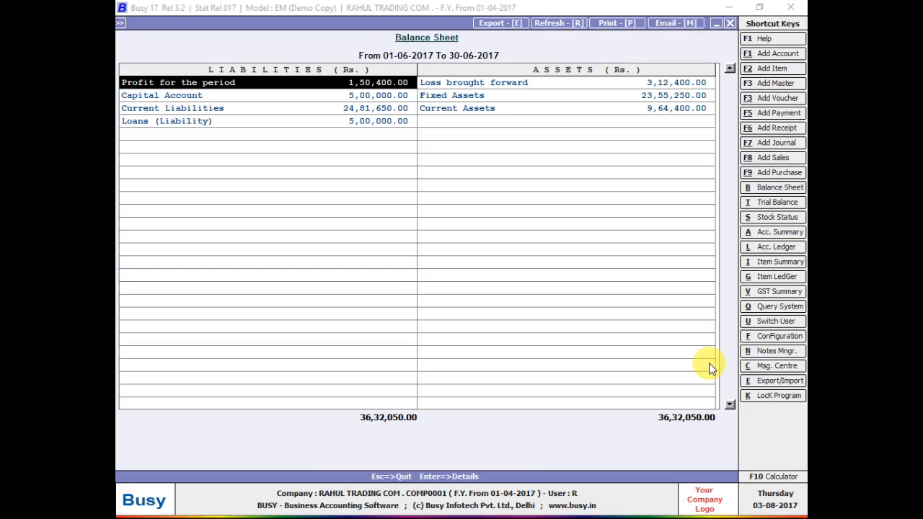
Step: Drill down from Loans (Liability), 5,00,000, into the PNB BANK LOANS AC ledger
{"action": "key", "text": "Down"}
{"action": "key", "text": "Down"}
{"action": "key", "text": "Down"}
{"action": "key", "text": "Down"}
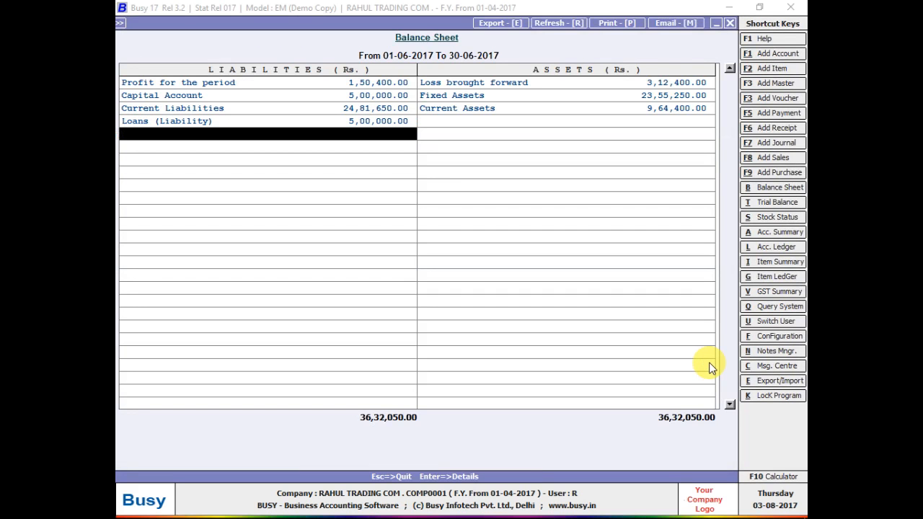
{"action": "key", "text": "Up"}
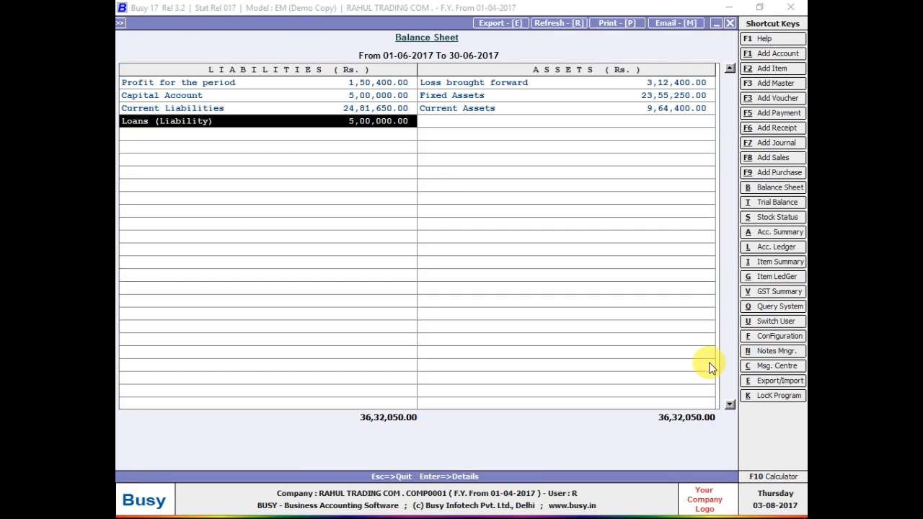
{"action": "key", "text": "Down"}
{"action": "key", "text": "Up"}
{"action": "key", "text": "Down"}
{"action": "key", "text": "Up"}
{"action": "key", "text": "Down"}
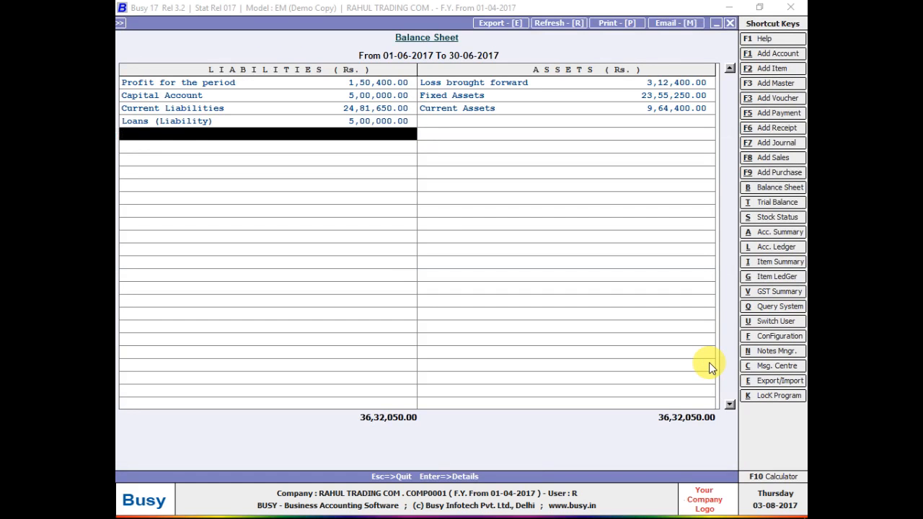
{"action": "key", "text": "Up"}
{"action": "key", "text": "Down"}
{"action": "key", "text": "Up"}
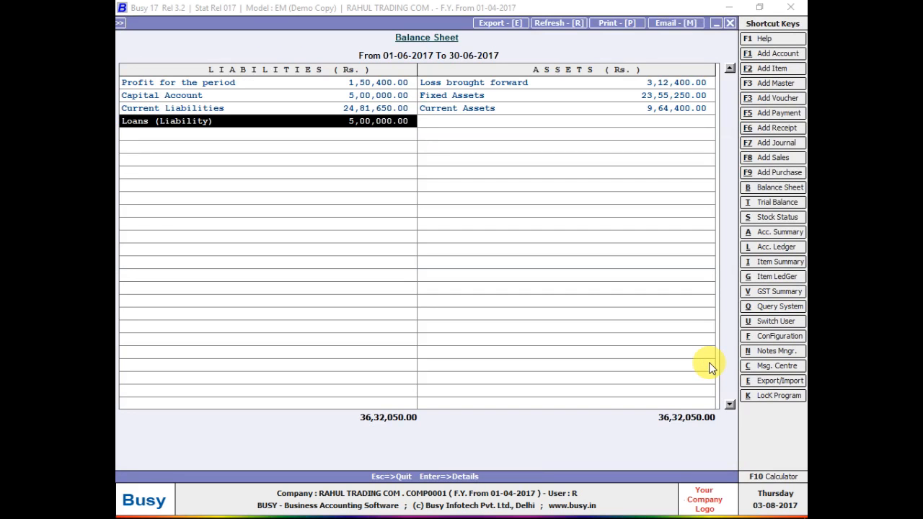
{"action": "key", "text": "Down"}
{"action": "key", "text": "Up"}
{"action": "key", "text": "Down"}
{"action": "key", "text": "Up"}
{"action": "key", "text": "Return"}
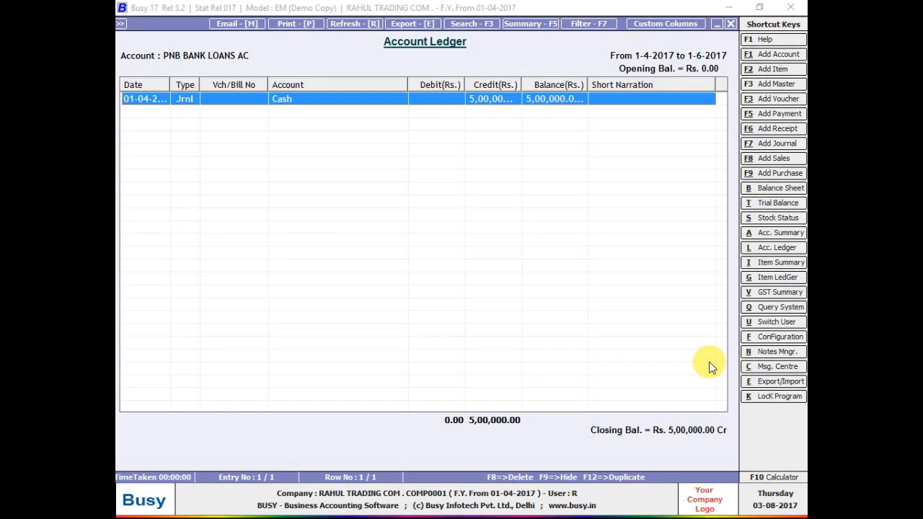
Step: Start an Add Journal voucher with F7, then abandon it without saving
{"action": "key", "text": "Escape"}
{"action": "key", "text": "F7"}
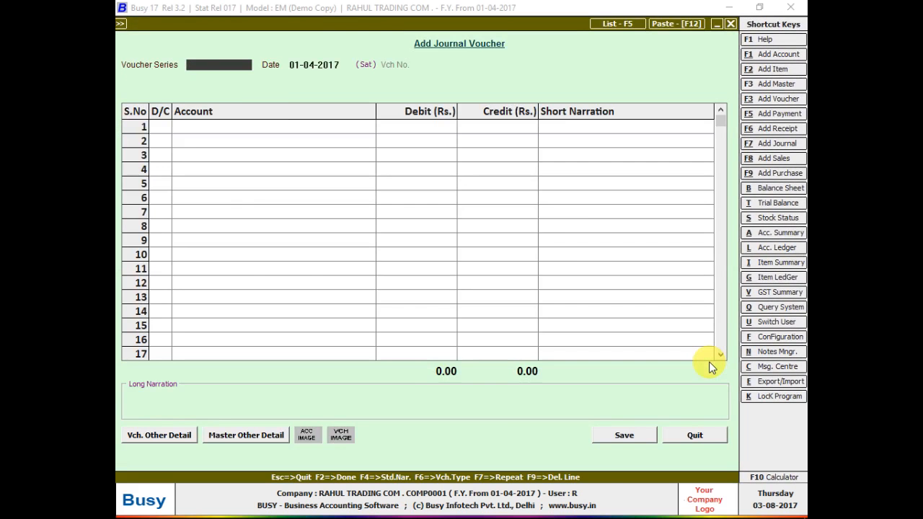
{"action": "key", "text": "Escape"}
{"action": "key", "text": "Return"}
{"action": "key", "text": "Up"}
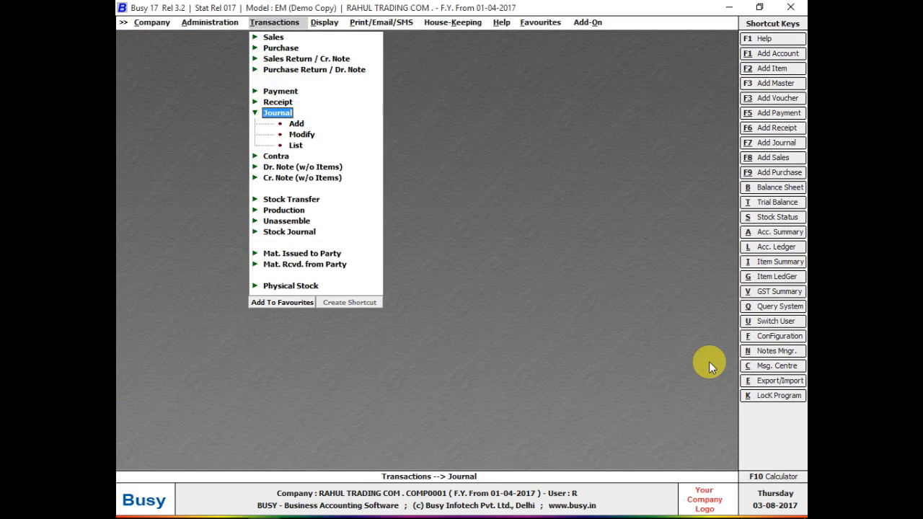
{"action": "key", "text": "Left"}
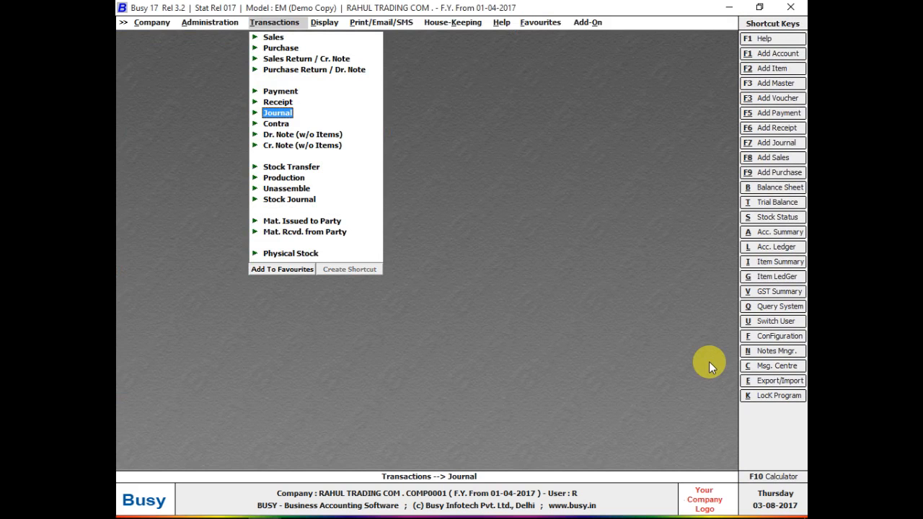
Step: Open a fresh Add Journal Voucher from Transactions > Journal > Add, dated 01-06-2017
{"action": "key", "text": "Down"}
{"action": "key", "text": "Down"}
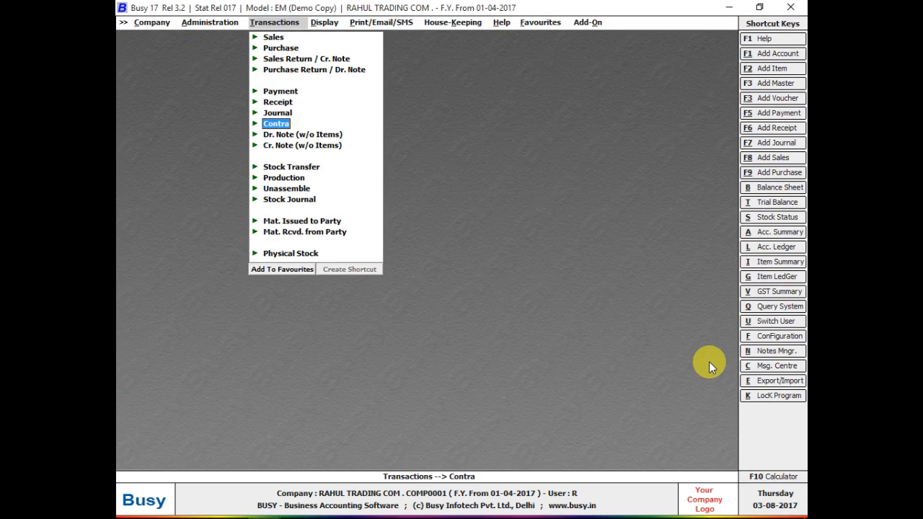
{"action": "key", "text": "Up"}
{"action": "key", "text": "Up"}
{"action": "key", "text": "Down"}
{"action": "key", "text": "Up"}
{"action": "key", "text": "Down"}
{"action": "key", "text": "Up"}
{"action": "key", "text": "Down"}
{"action": "key", "text": "Up"}
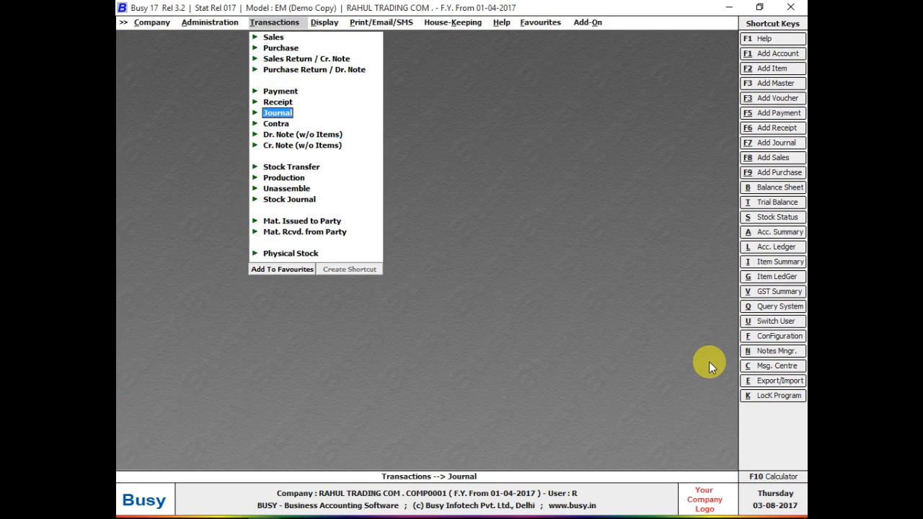
{"action": "key", "text": "Return"}
{"action": "key", "text": "Return"}
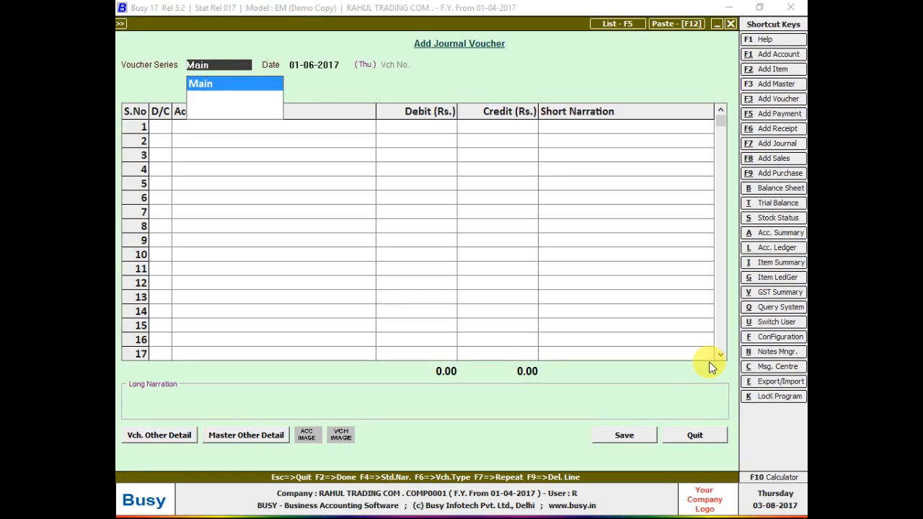
{"action": "key", "text": "Return"}
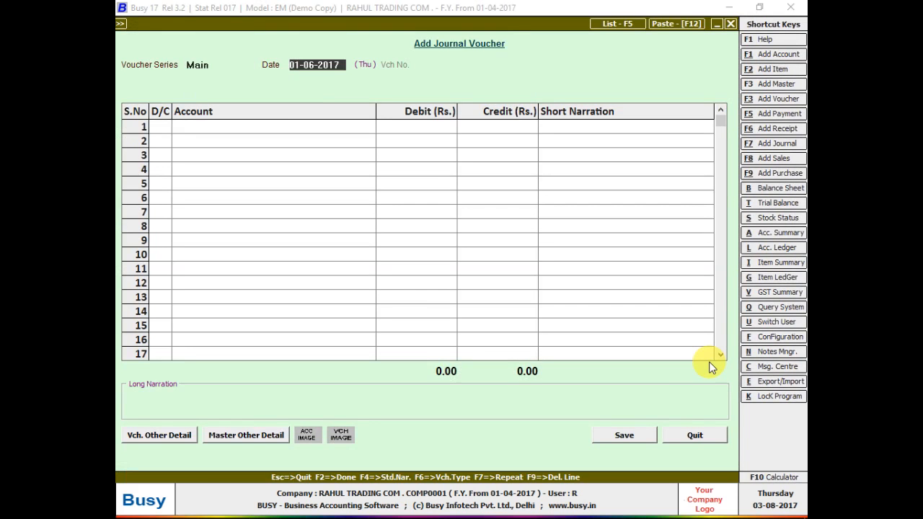
Step: Date the journal voucher 30-04-2017 and keep the first line as a debit
{"action": "type", "text": "30-4"}
{"action": "key", "text": "Return"}
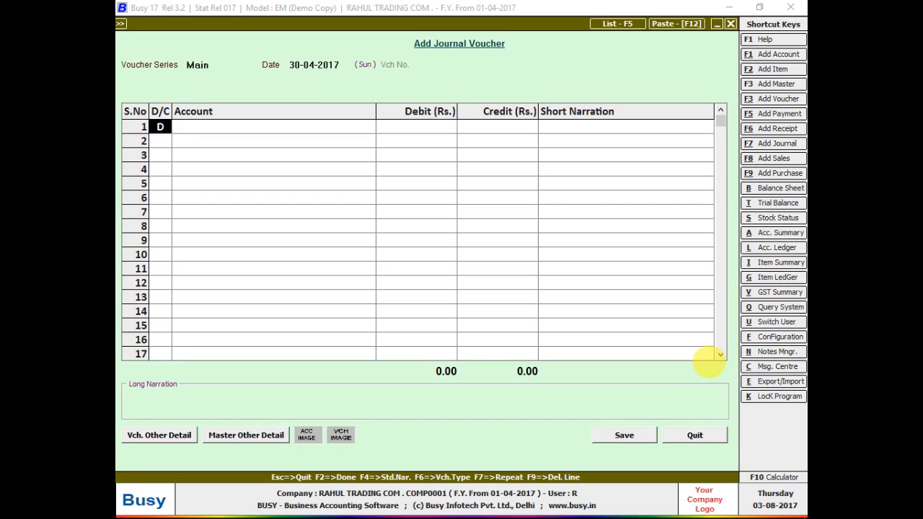
{"action": "key", "text": "Return"}
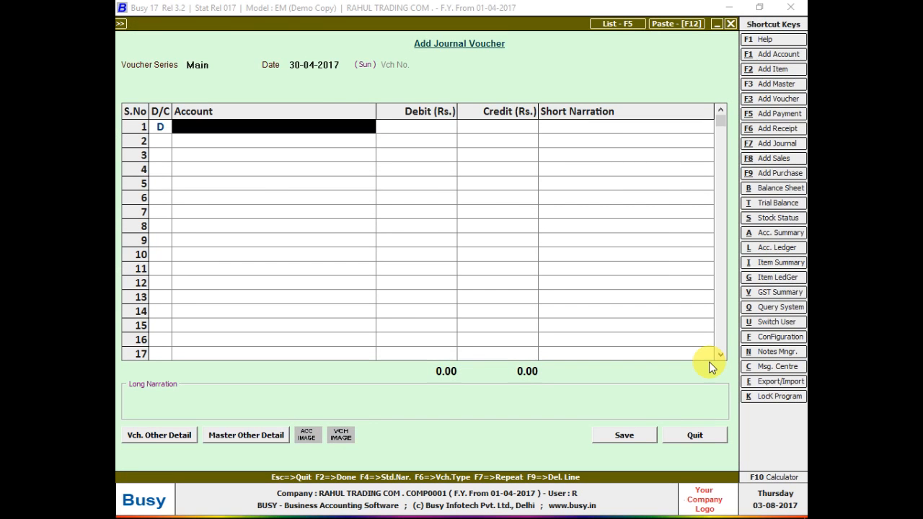
Step: Create account INTREST AC under Expenses (Indirect/Admn.) and place it on the debit line
{"action": "type", "text": "in"}
{"action": "key", "text": "F3"}
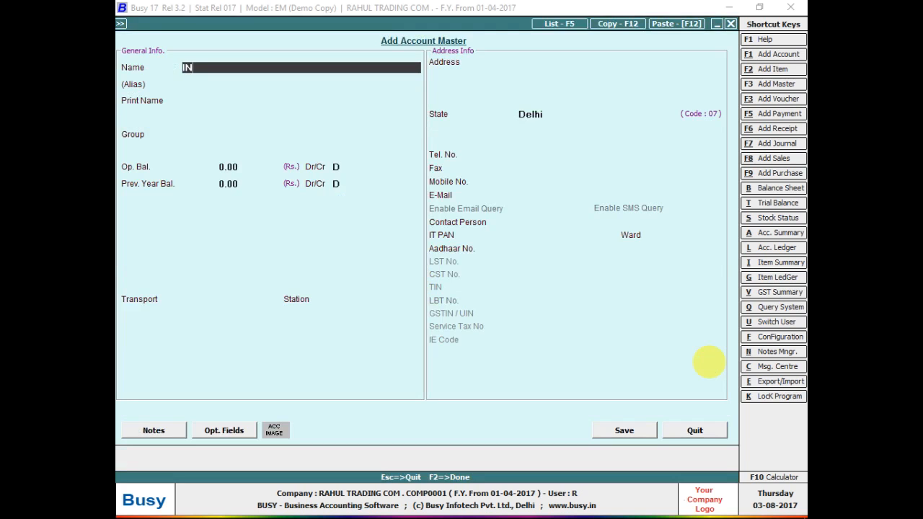
{"action": "type", "text": "TREST AC"}
{"action": "key", "text": "Return"}
{"action": "key", "text": "Return"}
{"action": "key", "text": "Return"}
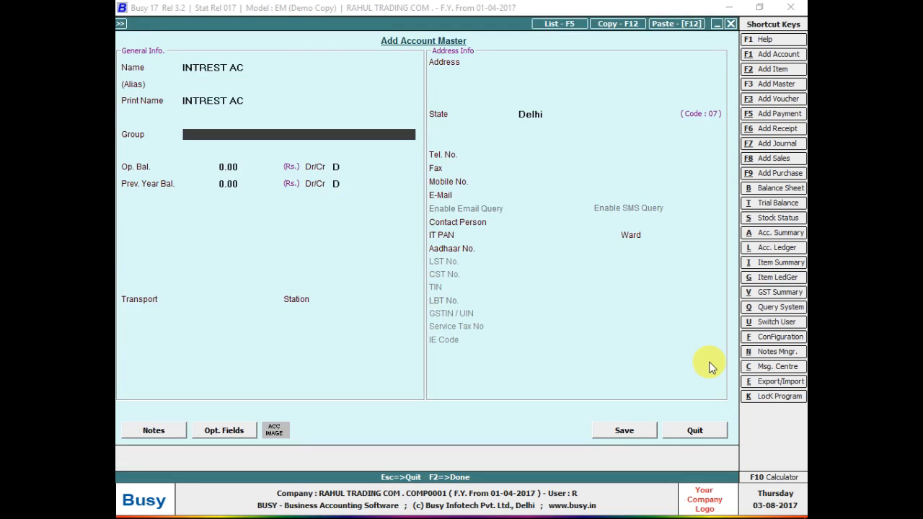
{"action": "type", "text": "EX"}
{"action": "key", "text": "Down"}
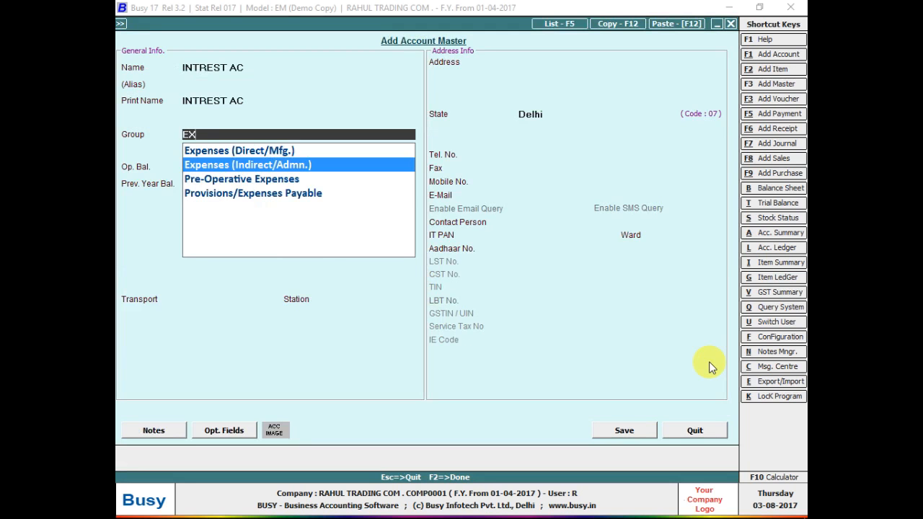
{"action": "key", "text": "Return"}
{"action": "key", "text": "Return"}
{"action": "key", "text": "Return"}
{"action": "key", "text": "Return"}
{"action": "key", "text": "Return"}
{"action": "key", "text": "Return"}
{"action": "key", "text": "Return"}
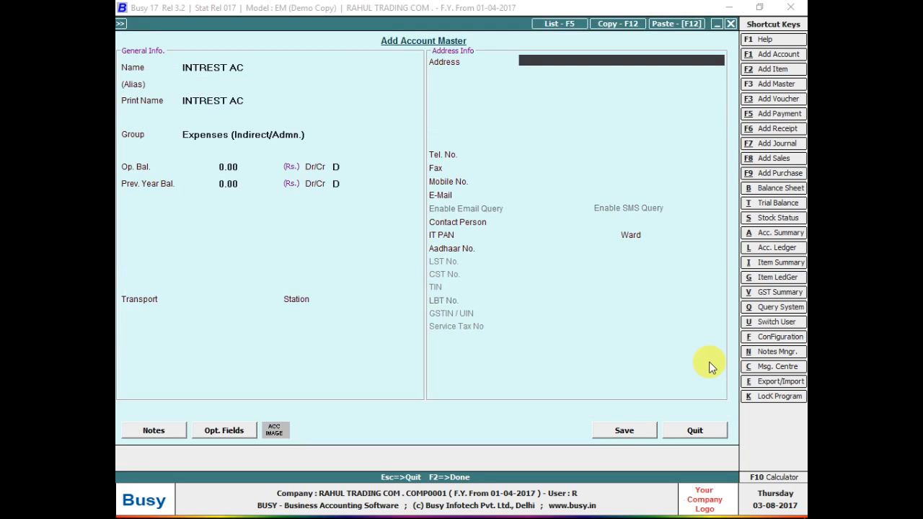
{"action": "key", "text": "Return"}
{"action": "key", "text": "F2"}
{"action": "key", "text": "Return"}
{"action": "key", "text": "Return"}
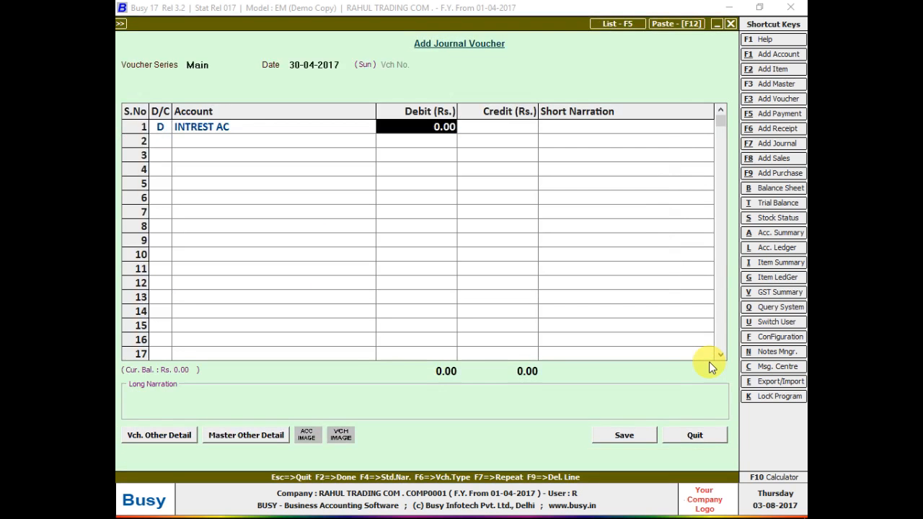
Step: Enter 5000 debit to INTREST AC, 5,000 credit to PNB BANK LOANS AC, narration 'BEING INTREST DUE'
{"action": "type", "text": "5000"}
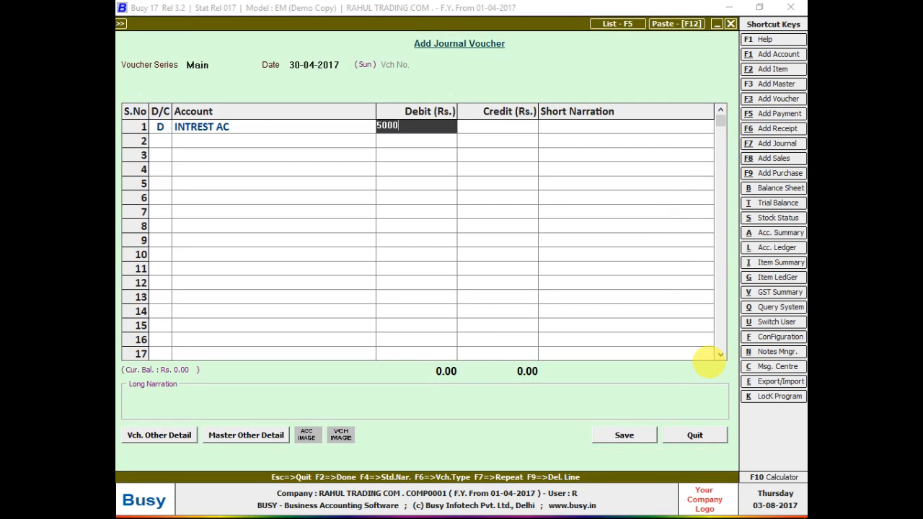
{"action": "key", "text": "Return"}
{"action": "key", "text": "Return"}
{"action": "key", "text": "Return"}
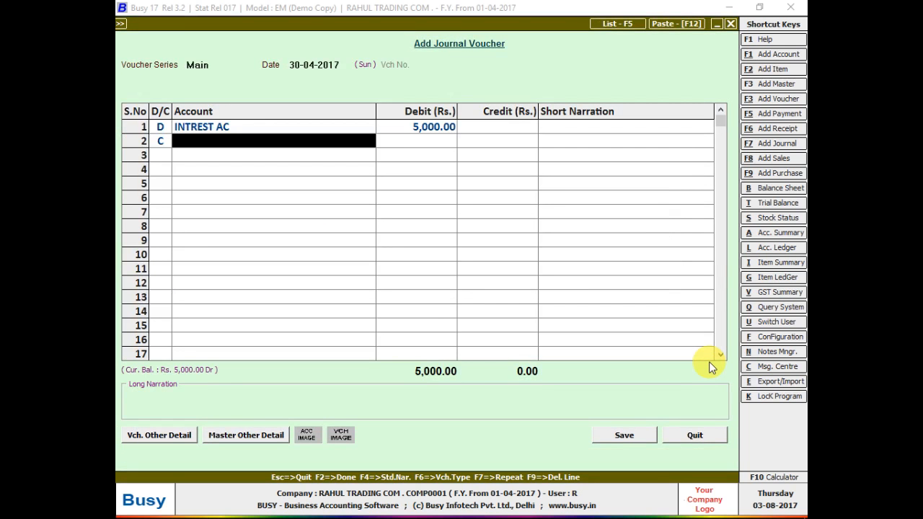
{"action": "type", "text": "pNB"}
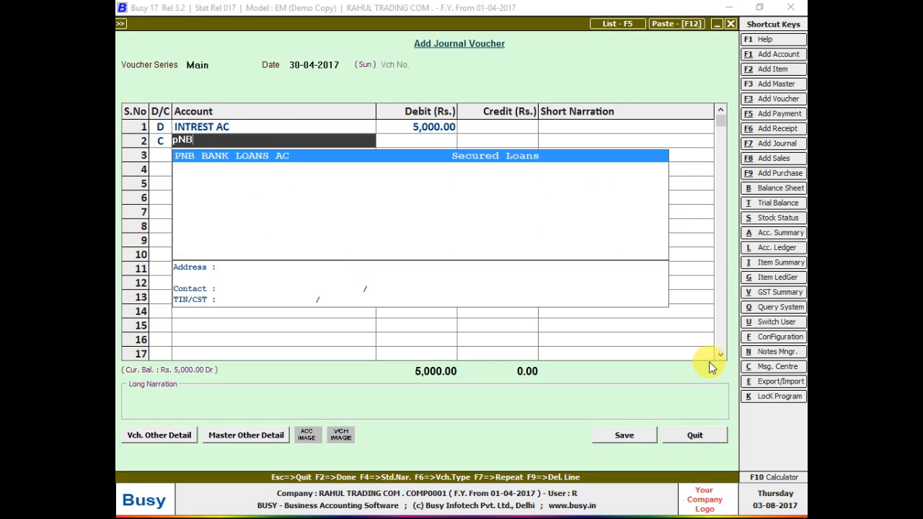
{"action": "key", "text": "Return"}
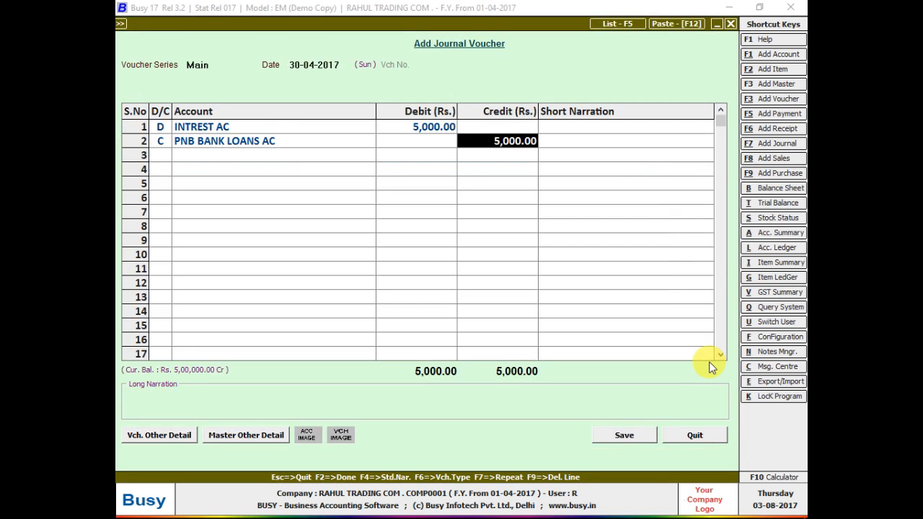
{"action": "key", "text": "Return"}
{"action": "key", "text": "Return"}
{"action": "type", "text": "B"}
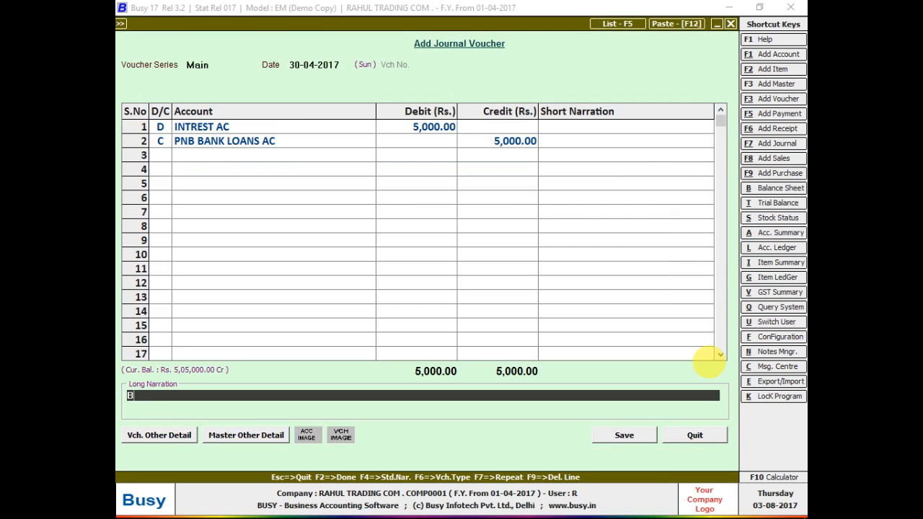
{"action": "type", "text": "EING INTREST DUE"}
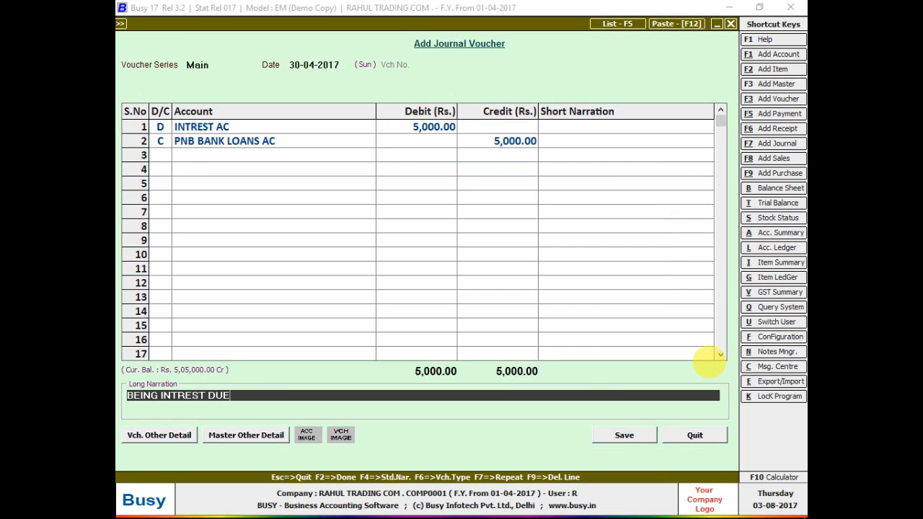
{"action": "key", "text": "Return"}
Step: Save the interest voucher and open the PNB BANK LOANS AC ledger for 01-04-2017 to 01-06-2017
{"action": "key", "text": "F2"}
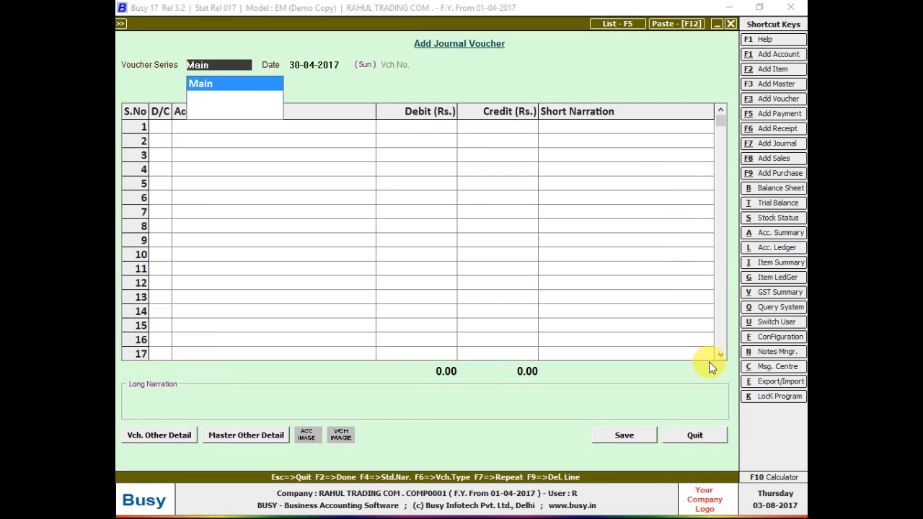
{"action": "key", "text": "alt+l"}
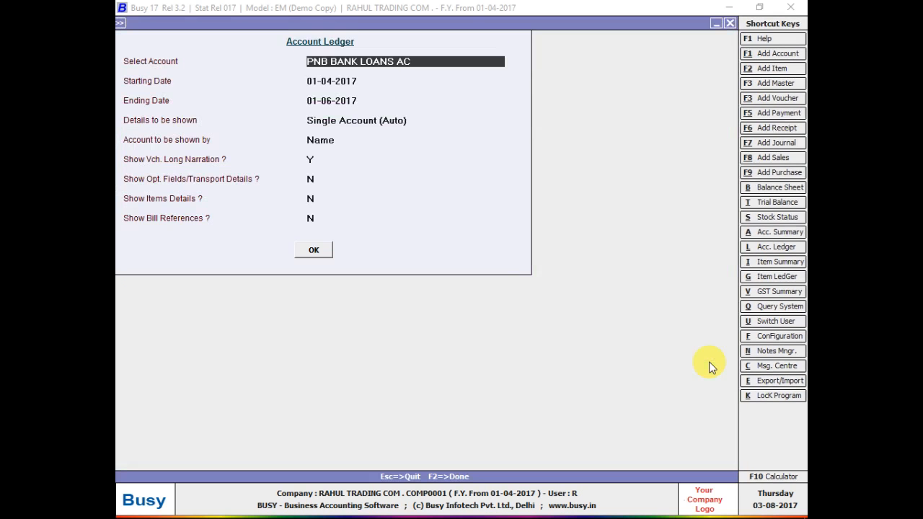
{"action": "type", "text": "in"}
{"action": "key", "text": "BackSpace"}
{"action": "key", "text": "BackSpace"}
{"action": "type", "text": "PNB"}
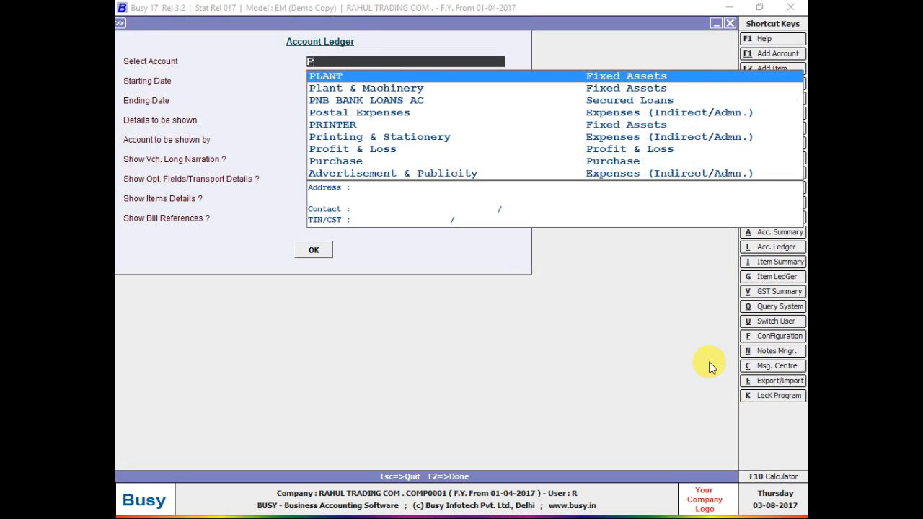
{"action": "key", "text": "Return"}
{"action": "key", "text": "Return"}
{"action": "key", "text": "Return"}
{"action": "key", "text": "Return"}
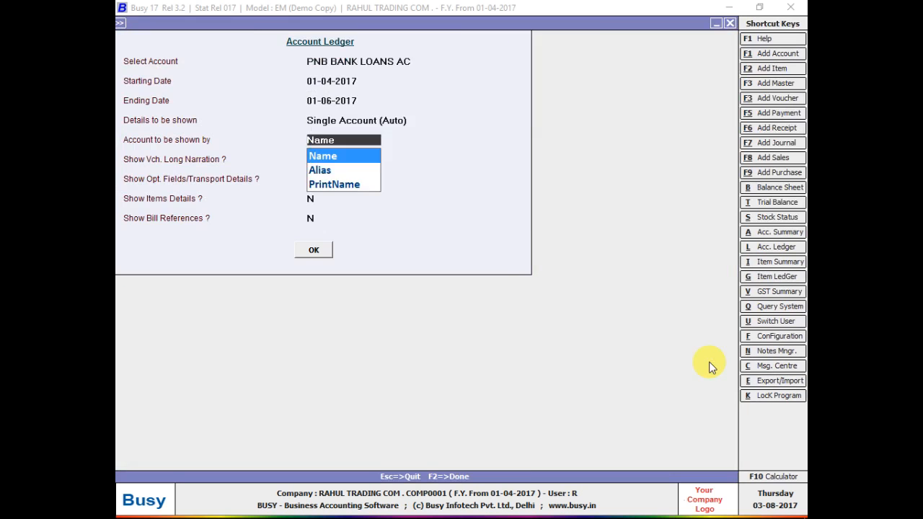
{"action": "key", "text": "F2"}
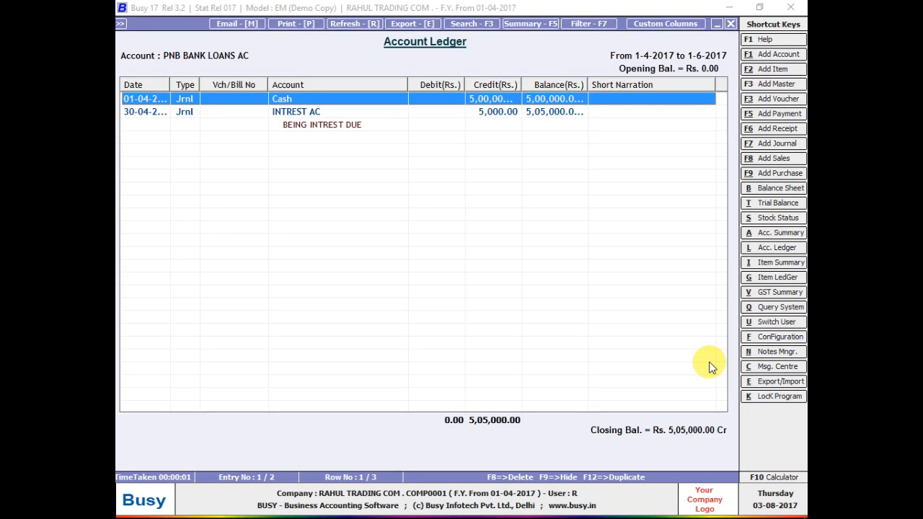
Step: Widen the ledger's Credit and Balance columns, review the entries, and close the report
{"action": "left_click", "coordinate": [530, 89]}
{"action": "left_click_drag", "start_coordinate": [518, 88], "coordinate": [546, 87]}
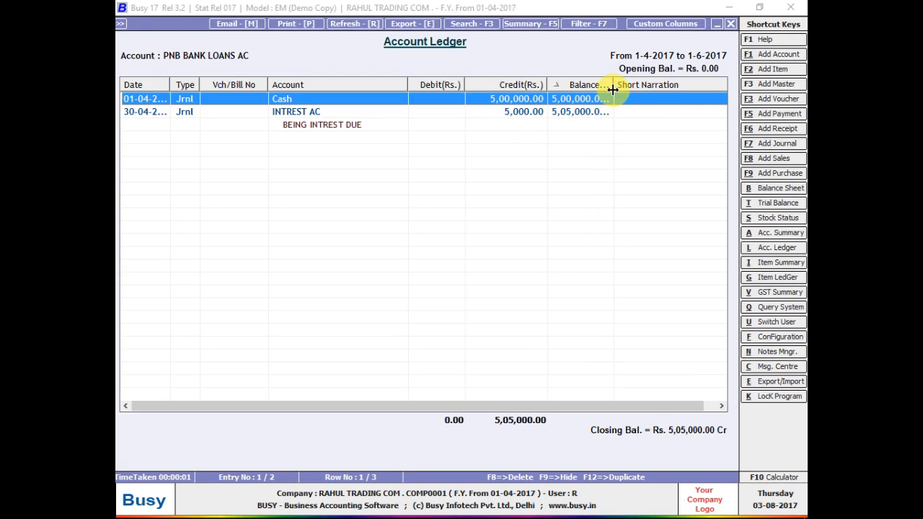
{"action": "left_click_drag", "start_coordinate": [612, 86], "coordinate": [631, 94]}
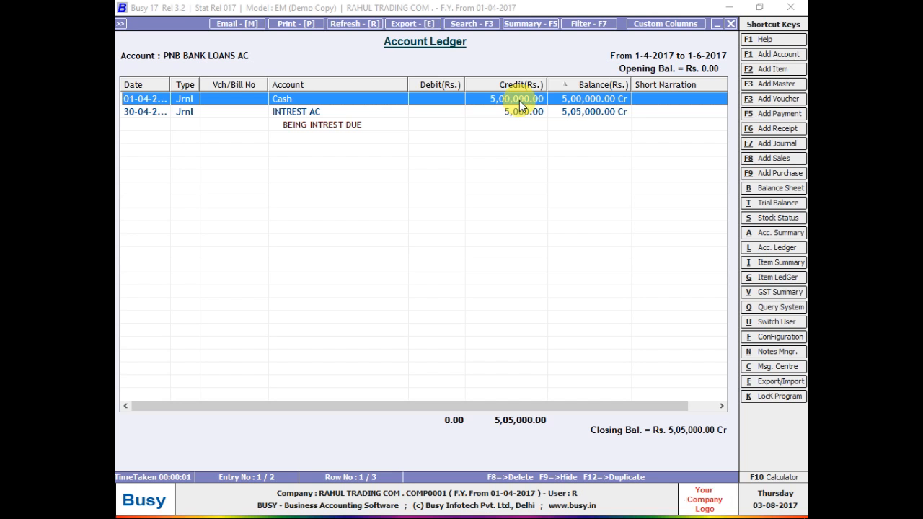
{"action": "key", "text": "Down"}
{"action": "key", "text": "Down"}
{"action": "key", "text": "Up"}
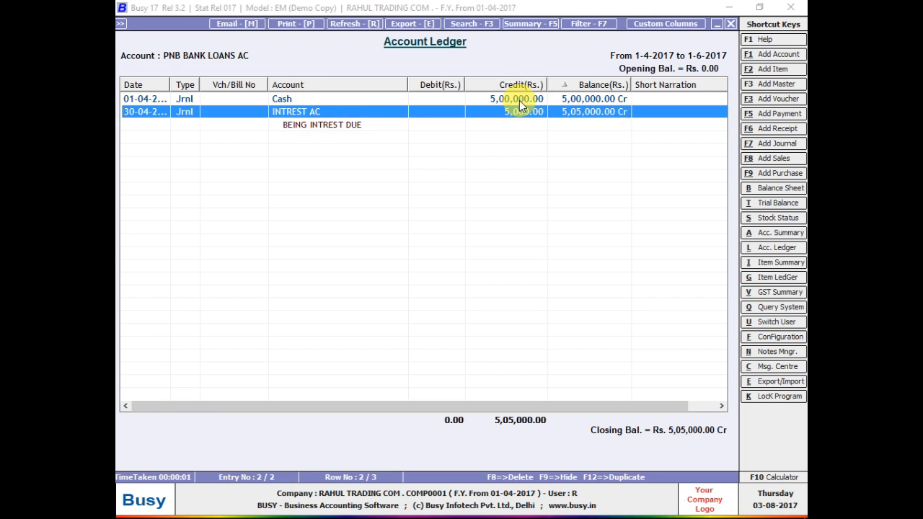
{"action": "key", "text": "Escape"}
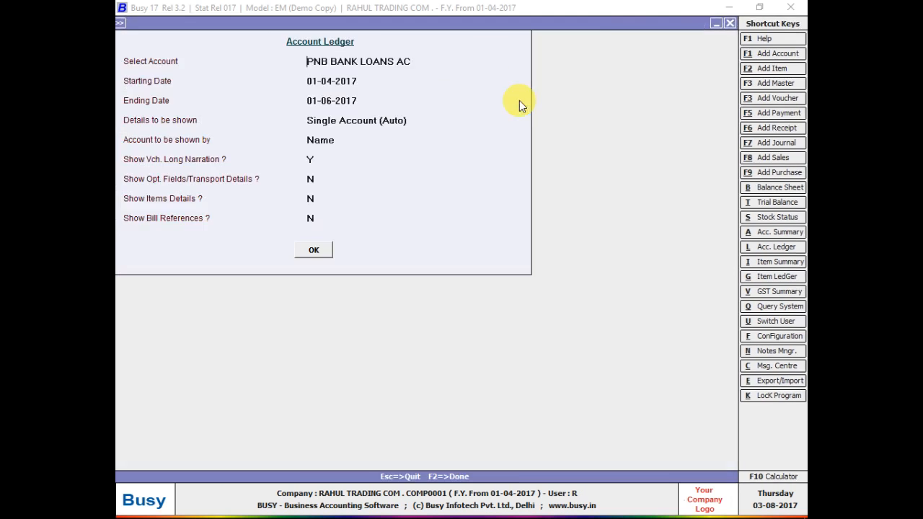
Step: Close the ledger settings and start a new journal voucher dated 01-06-2017
{"action": "key", "text": "Escape"}
{"action": "key", "text": "Escape"}
{"action": "key", "text": "Return"}
{"action": "key", "text": "Return"}
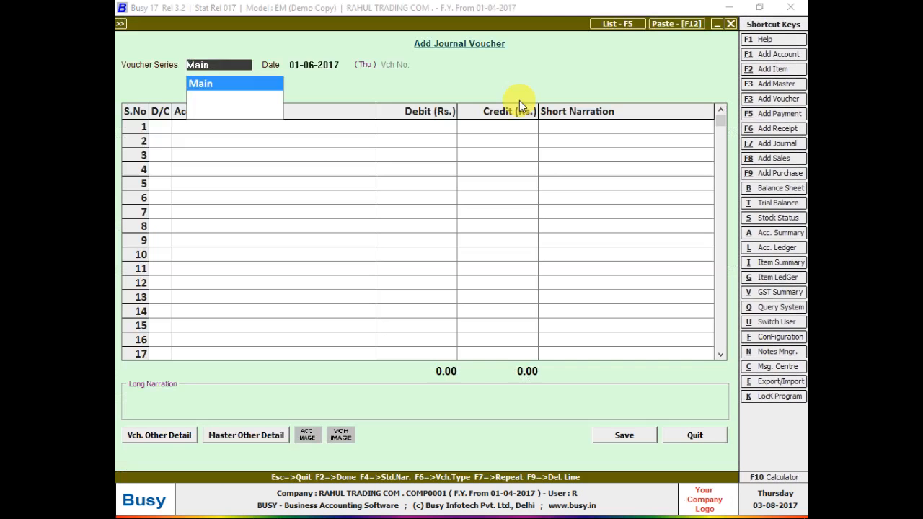
{"action": "key", "text": "Return"}
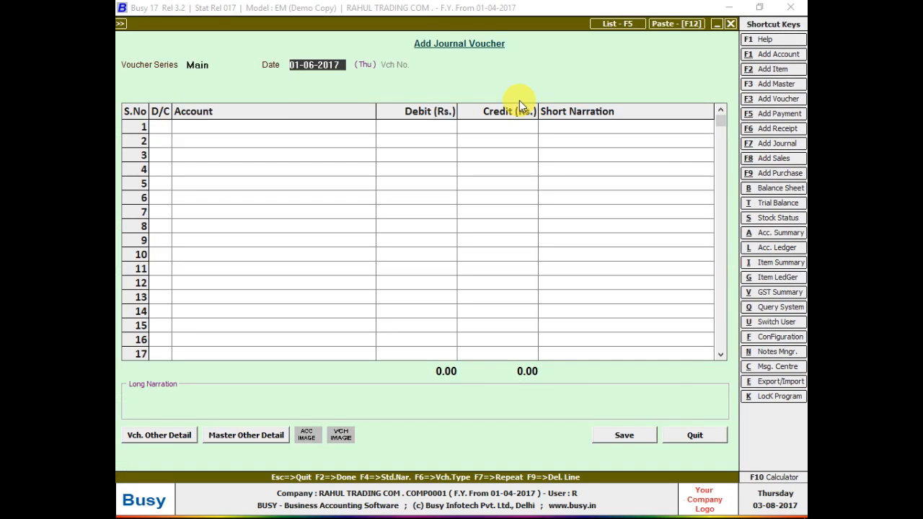
{"action": "key", "text": "Return"}
{"action": "key", "text": "Return"}
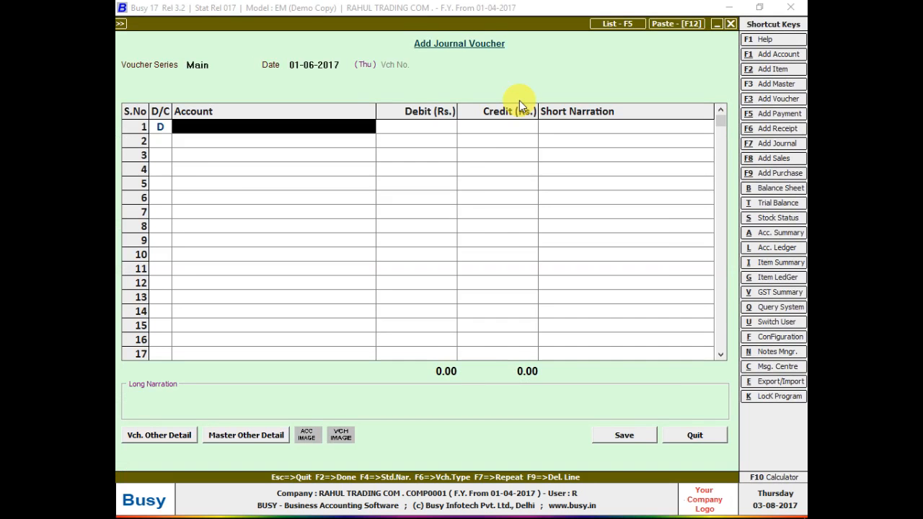
Step: Debit PNB BANK LOANS AC 5,000, credit Cash, and save the repayment voucher
{"action": "type", "text": "PNB"}
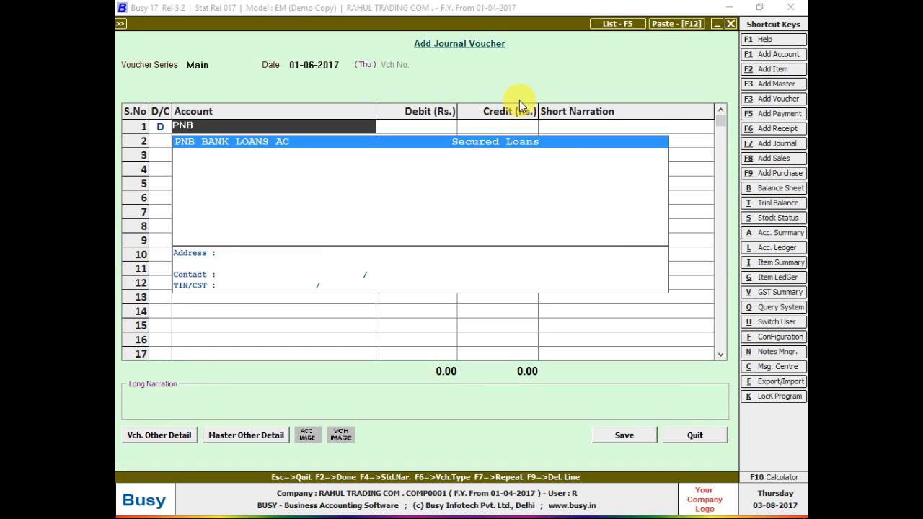
{"action": "key", "text": "Return"}
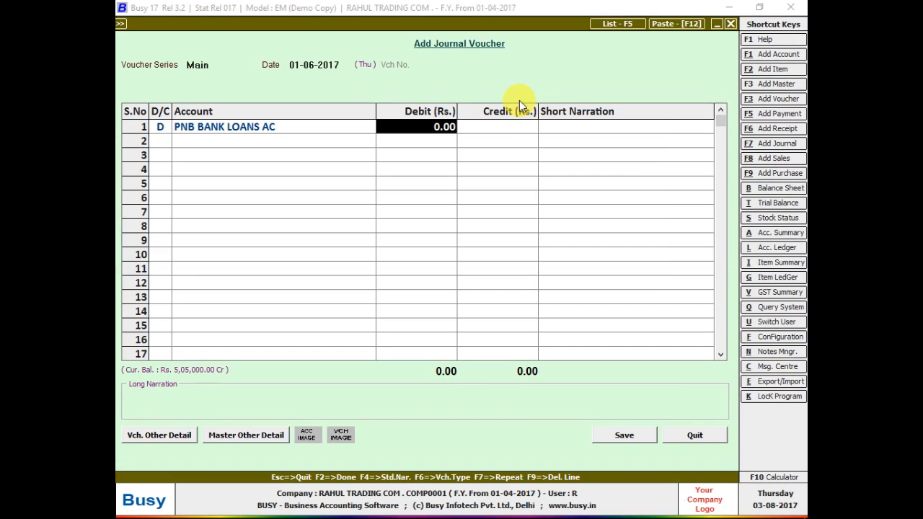
{"action": "type", "text": "5000"}
{"action": "key", "text": "Return"}
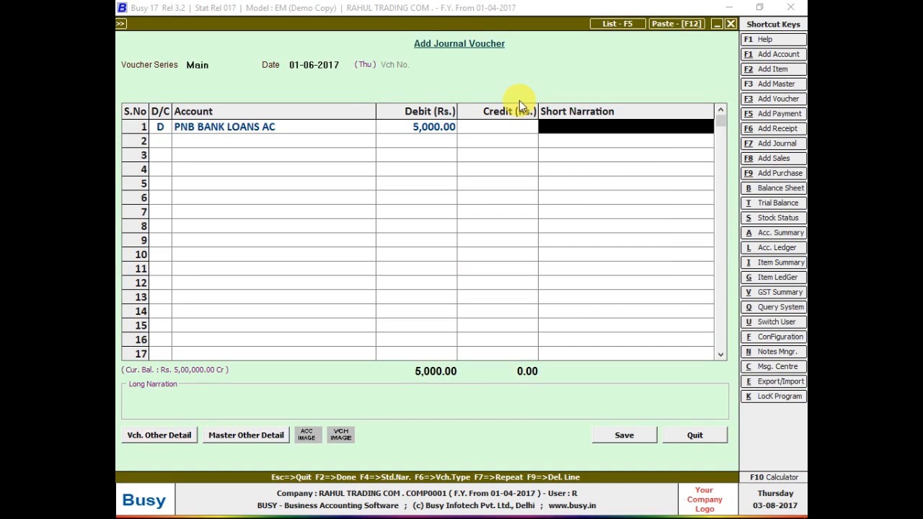
{"action": "key", "text": "Return"}
{"action": "key", "text": "Return"}
{"action": "type", "text": "CAS"}
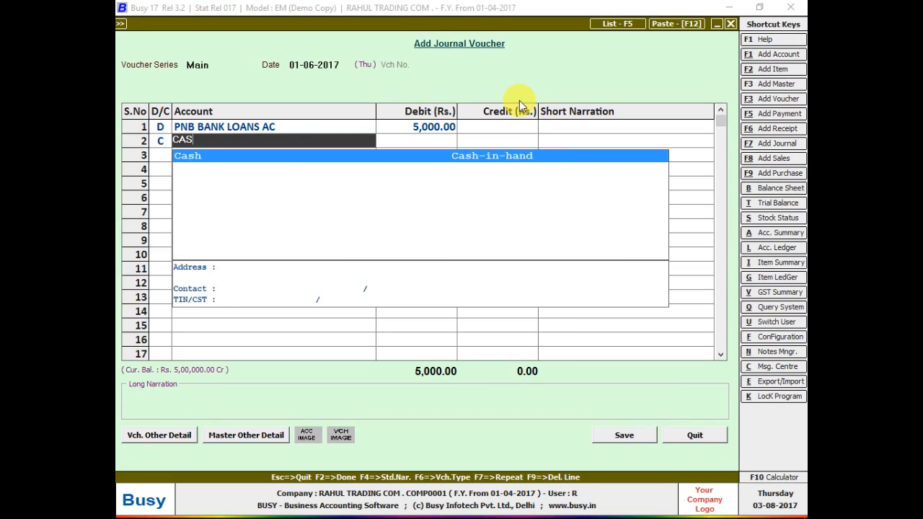
{"action": "key", "text": "Return"}
{"action": "key", "text": "Return"}
{"action": "key", "text": "Return"}
{"action": "key", "text": "Return"}
{"action": "key", "text": "Return"}
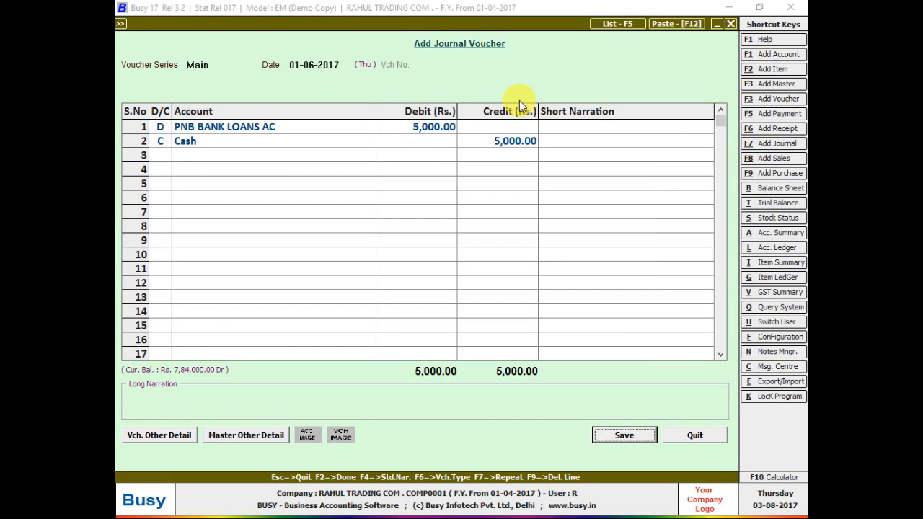
{"action": "key", "text": "Return"}
{"action": "key", "text": "alt+l"}
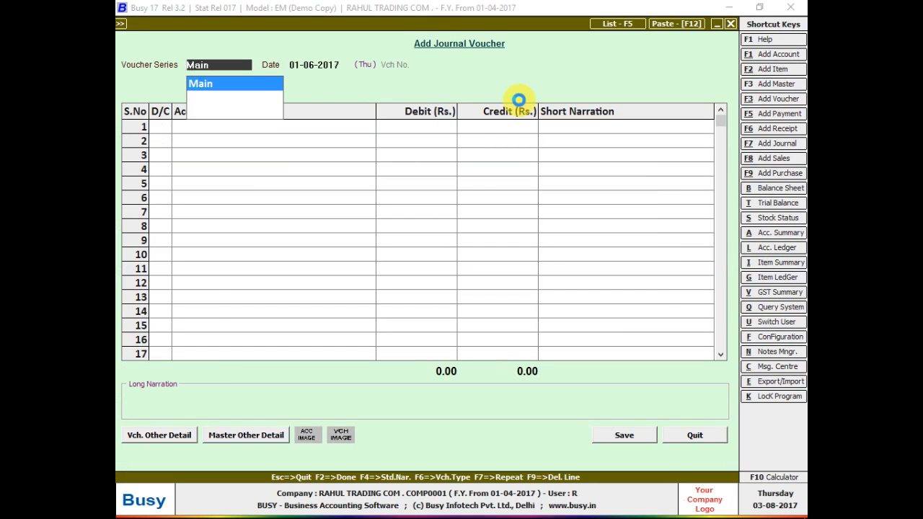
Step: Open the PNB BANK LOANS AC ledger showing the 01-06 Cash repayment, then open the 30-04-2017 interest voucher
{"action": "type", "text": "PNB"}
{"action": "key", "text": "Return"}
{"action": "key", "text": "Return"}
{"action": "key", "text": "Return"}
{"action": "key", "text": "Return"}
{"action": "key", "text": "Return"}
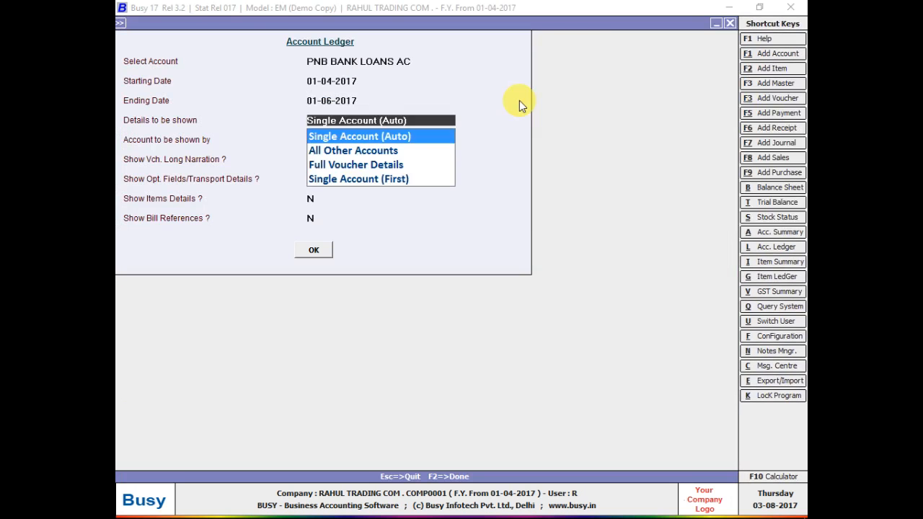
{"action": "key", "text": "F2"}
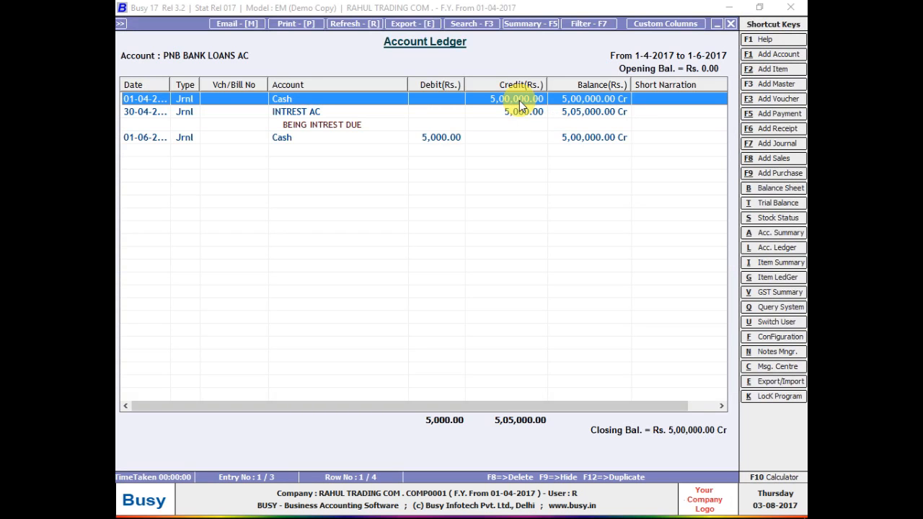
{"action": "key", "text": "Down"}
{"action": "key", "text": "Down"}
{"action": "key", "text": "Down"}
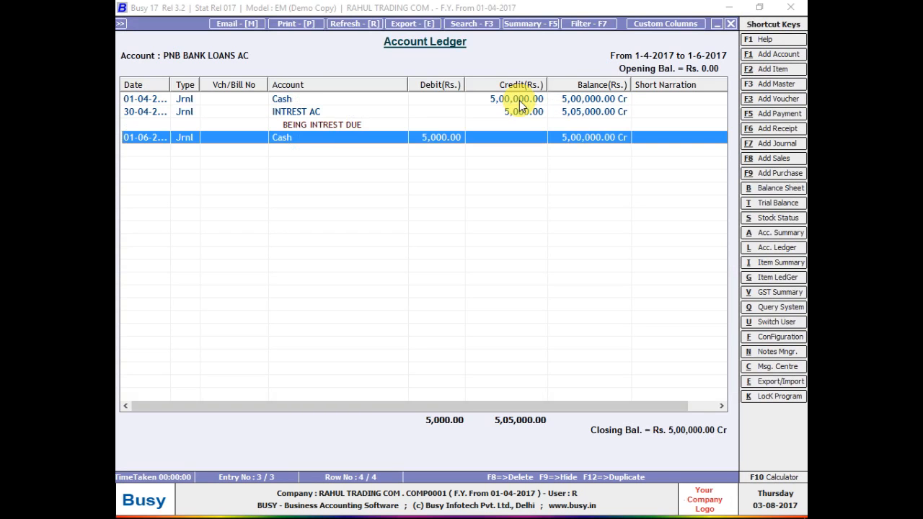
{"action": "key", "text": "Up"}
{"action": "key", "text": "Up"}
{"action": "key", "text": "Up"}
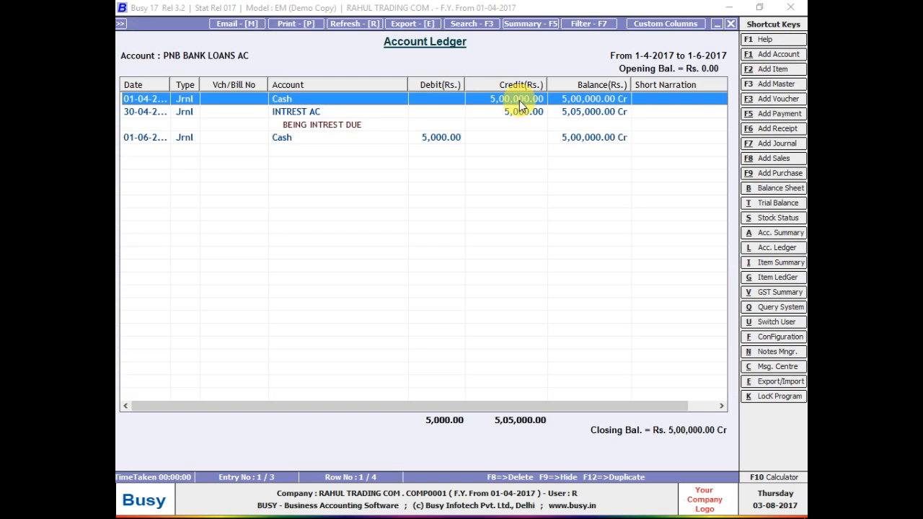
{"action": "key", "text": "Down"}
{"action": "key", "text": "Down"}
{"action": "key", "text": "Down"}
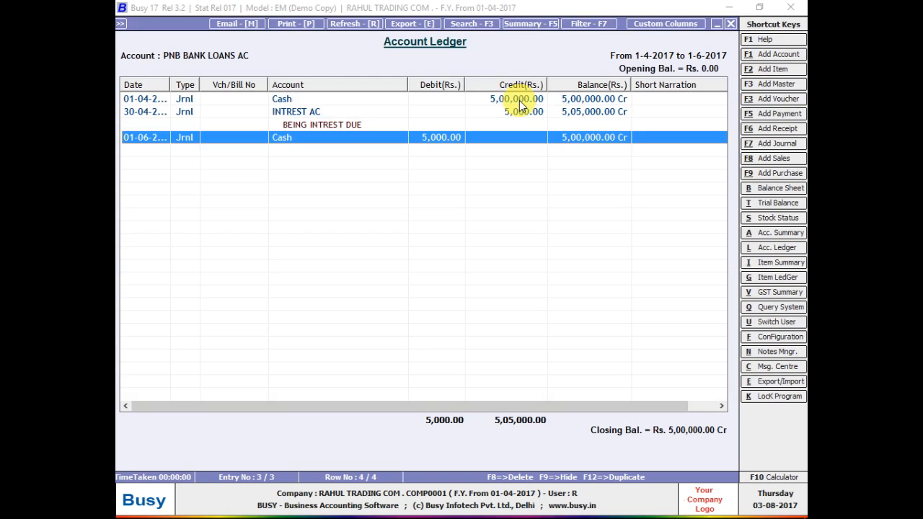
{"action": "key", "text": "Up"}
{"action": "key", "text": "Return"}
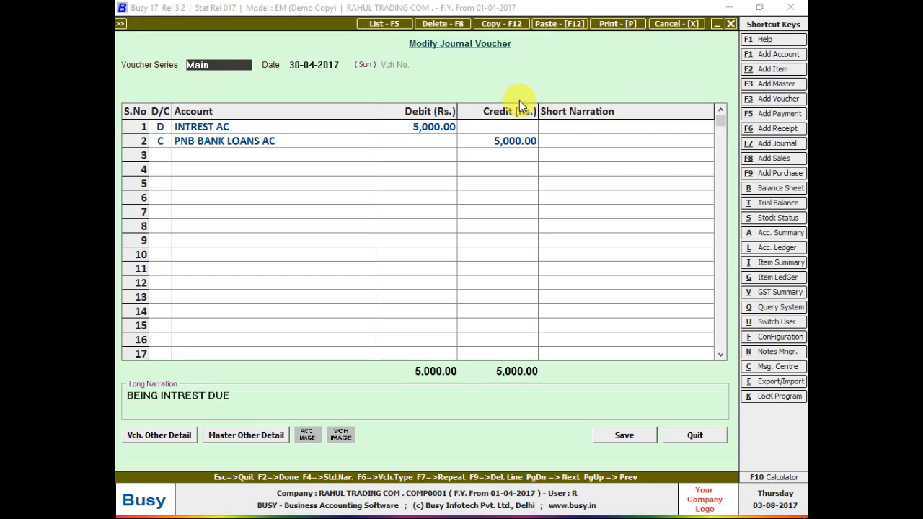
Step: Change the 01-06-2017 Cash repayment voucher's type from Journal to Payment
{"action": "key", "text": "Escape"}
{"action": "key", "text": "Down"}
{"action": "key", "text": "Return"}
{"action": "key", "text": "Return"}
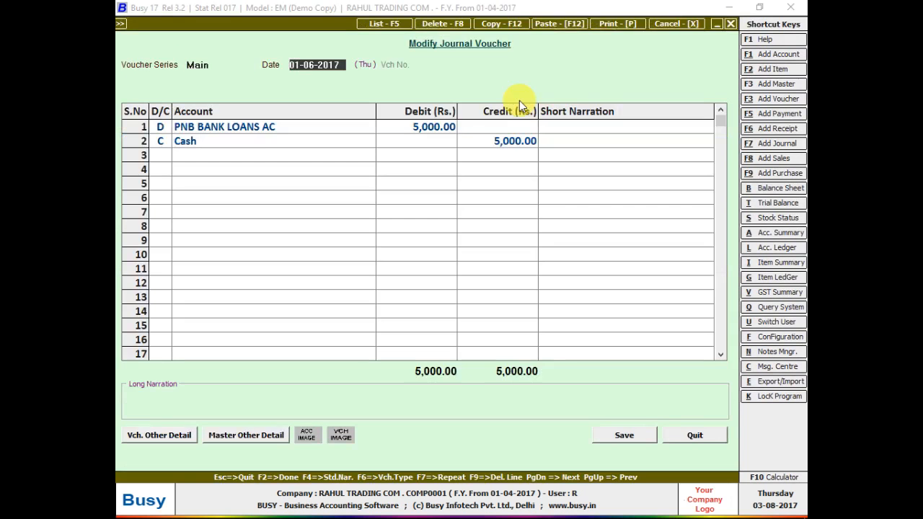
{"action": "key", "text": "F6"}
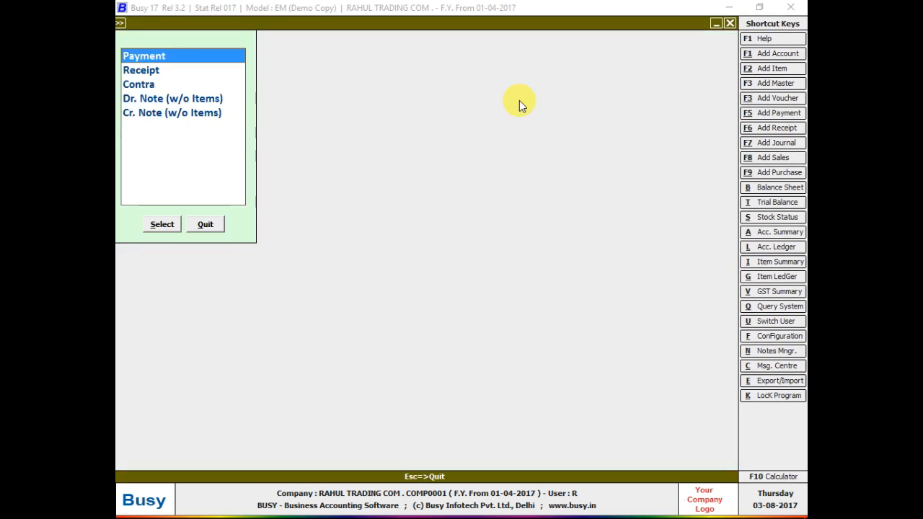
{"action": "key", "text": "Return"}
{"action": "key", "text": "Return"}
{"action": "key", "text": "Return"}
{"action": "key", "text": "Return"}
{"action": "key", "text": "Return"}
{"action": "key", "text": "Return"}
{"action": "key", "text": "Return"}
{"action": "key", "text": "Return"}
{"action": "key", "text": "Return"}
{"action": "key", "text": "Return"}
{"action": "key", "text": "Return"}
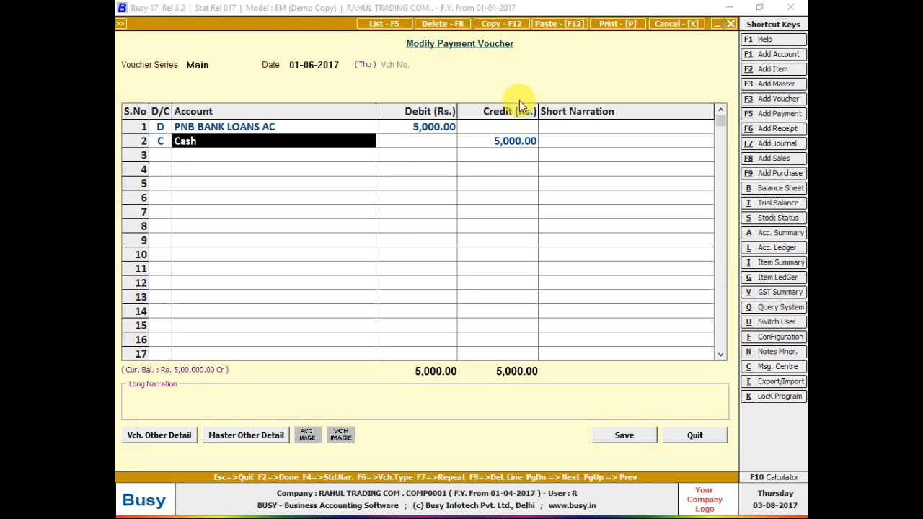
{"action": "key", "text": "Return"}
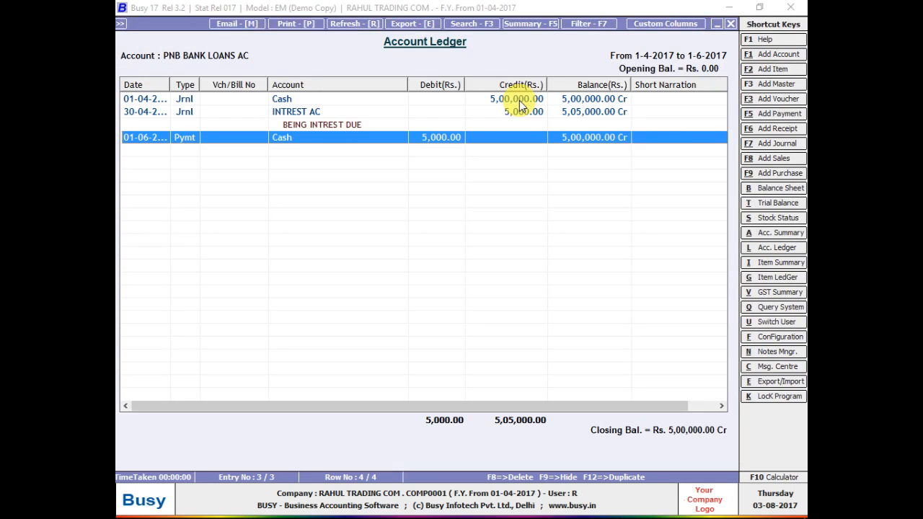
Step: Review the ledger entries, now listing the repayment as Pymt
{"action": "key", "text": "Up"}
{"action": "key", "text": "Up"}
{"action": "key", "text": "Up"}
{"action": "key", "text": "Down"}
{"action": "key", "text": "Down"}
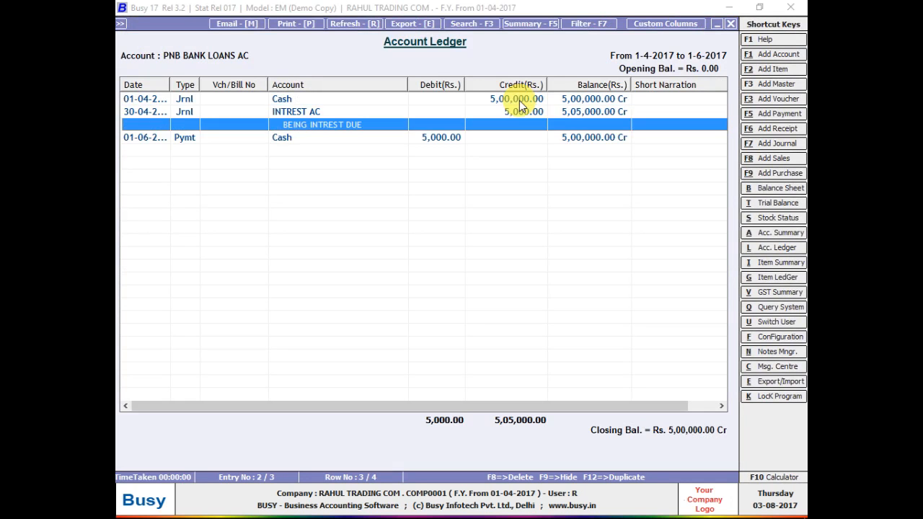
{"action": "key", "text": "Up"}
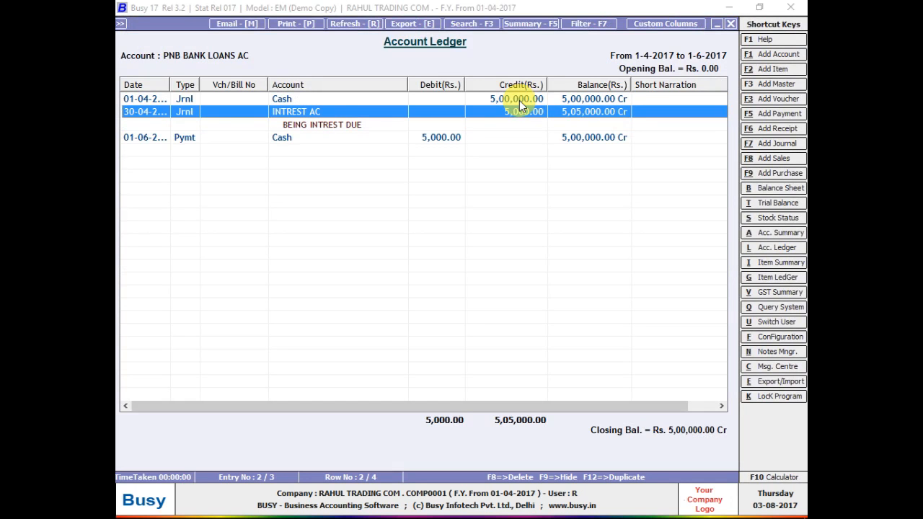